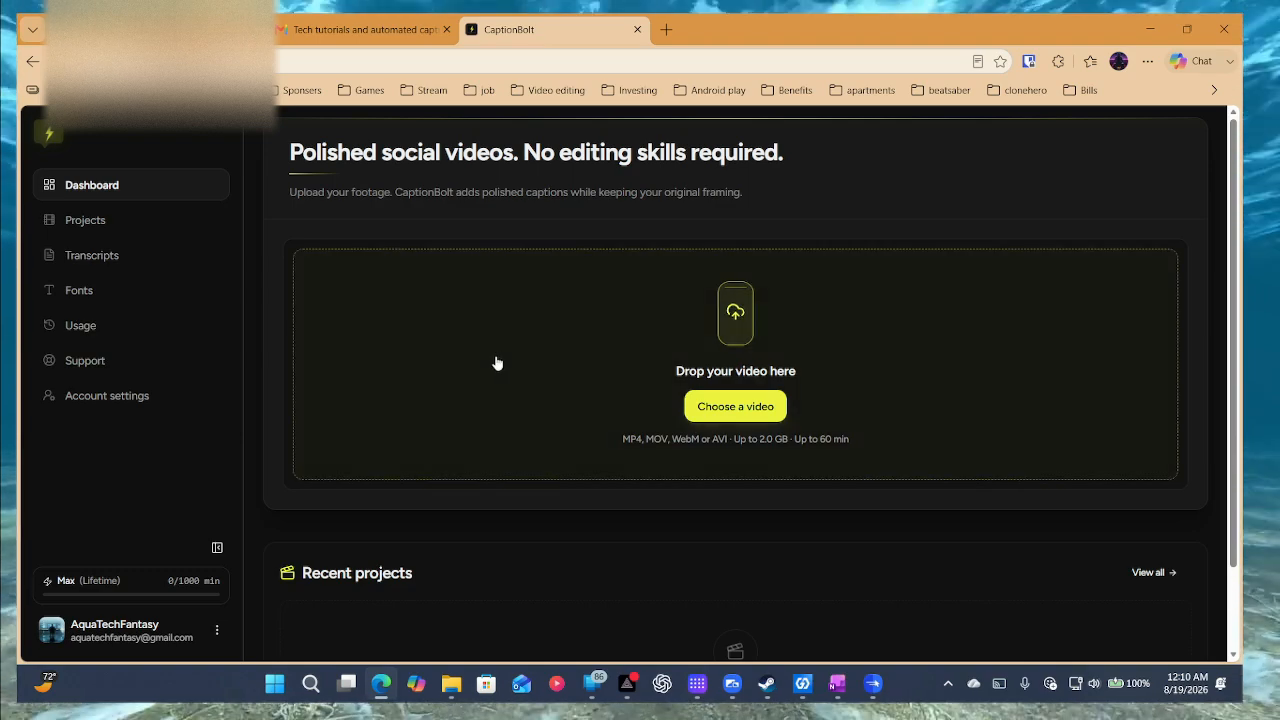
Check the credit usage history, then return to the dashboard upload page.
scroll(497, 366, "down", 1)
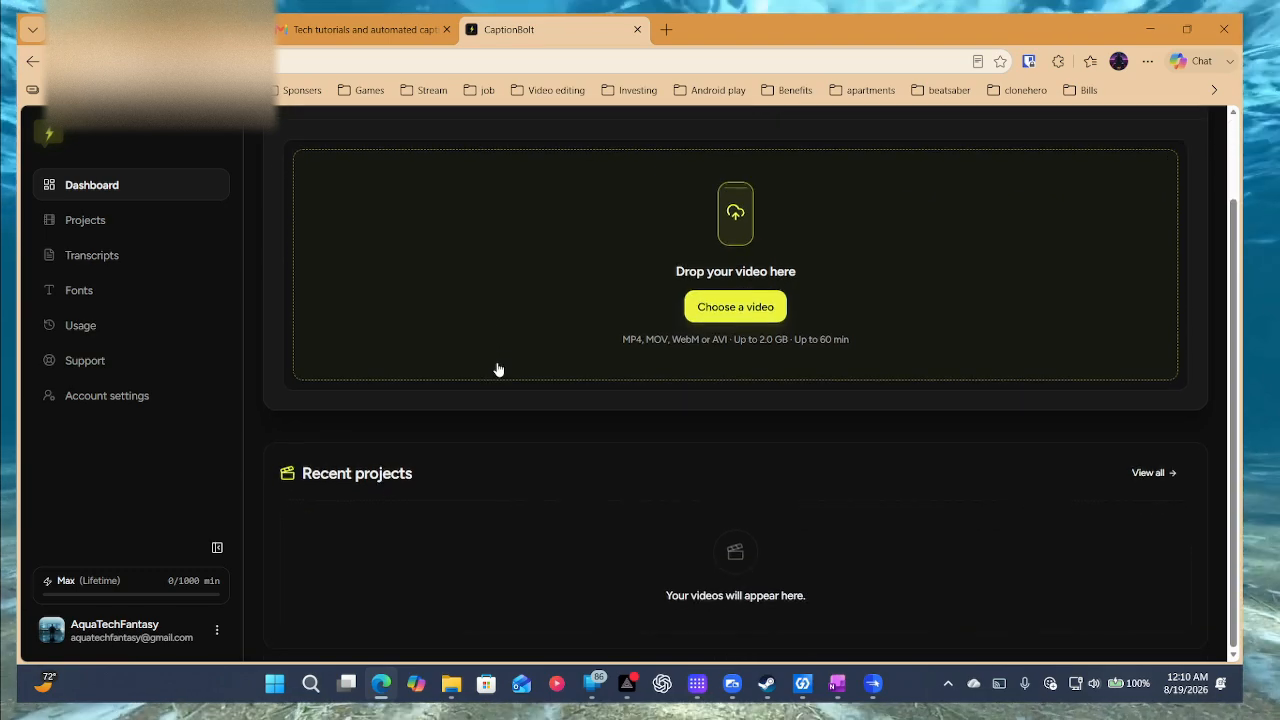
scroll(498, 368, "up", 1)
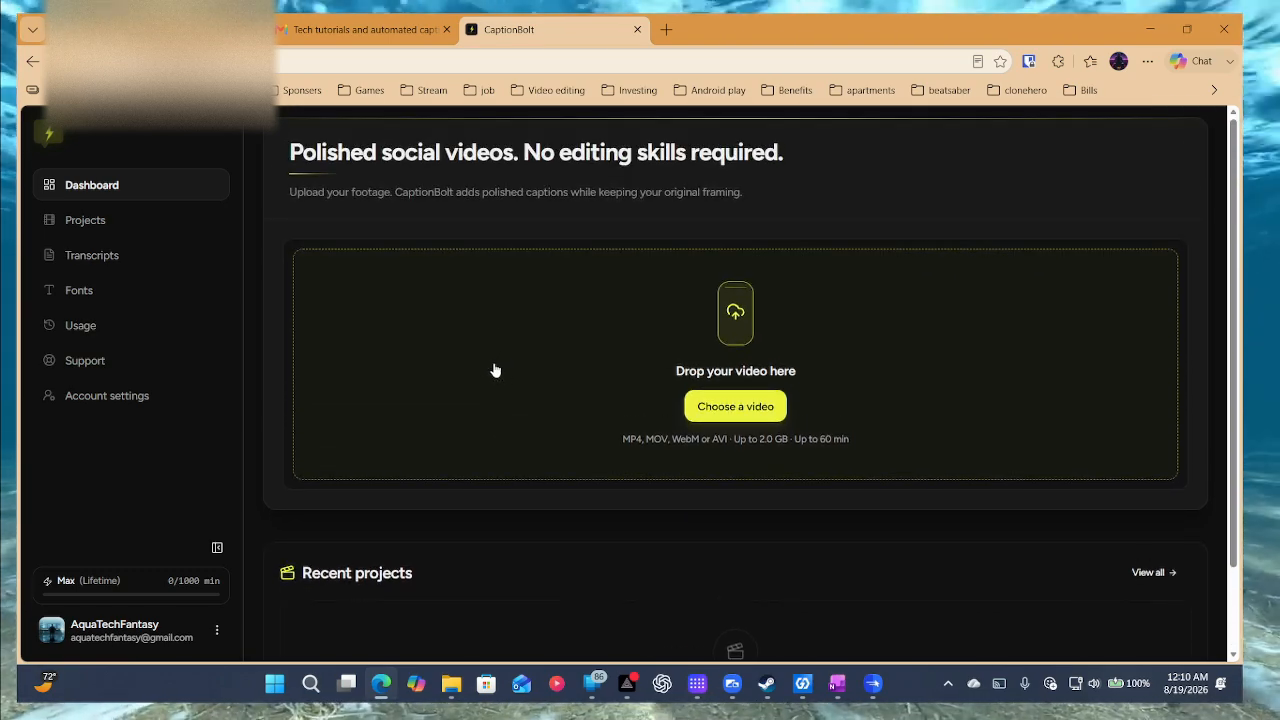
scroll(156, 498, "down", 1)
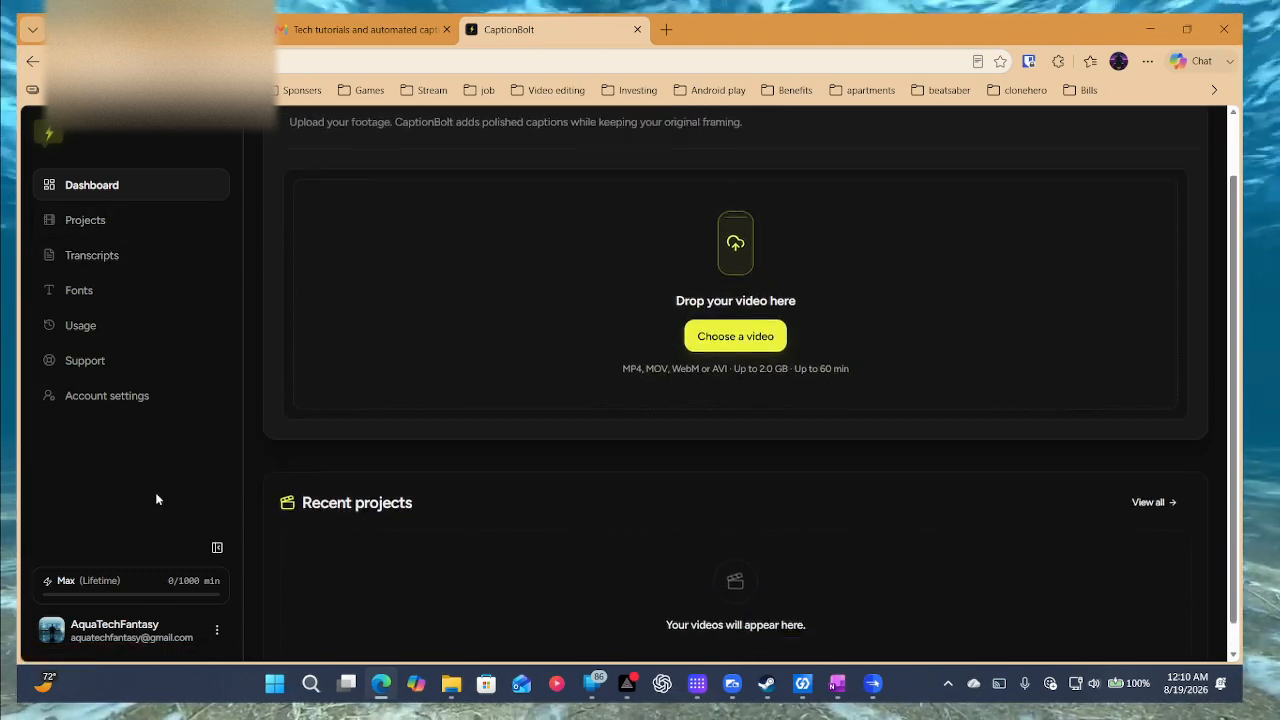
left_click(138, 583)
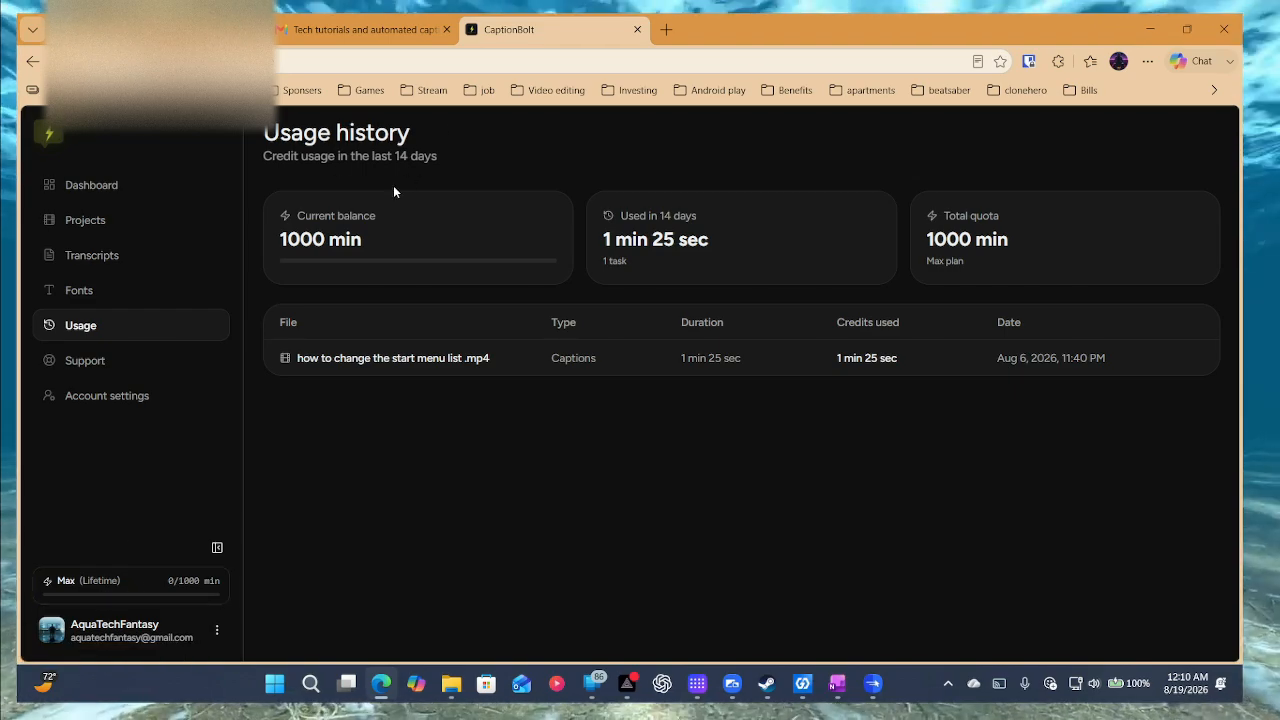
left_click(130, 186)
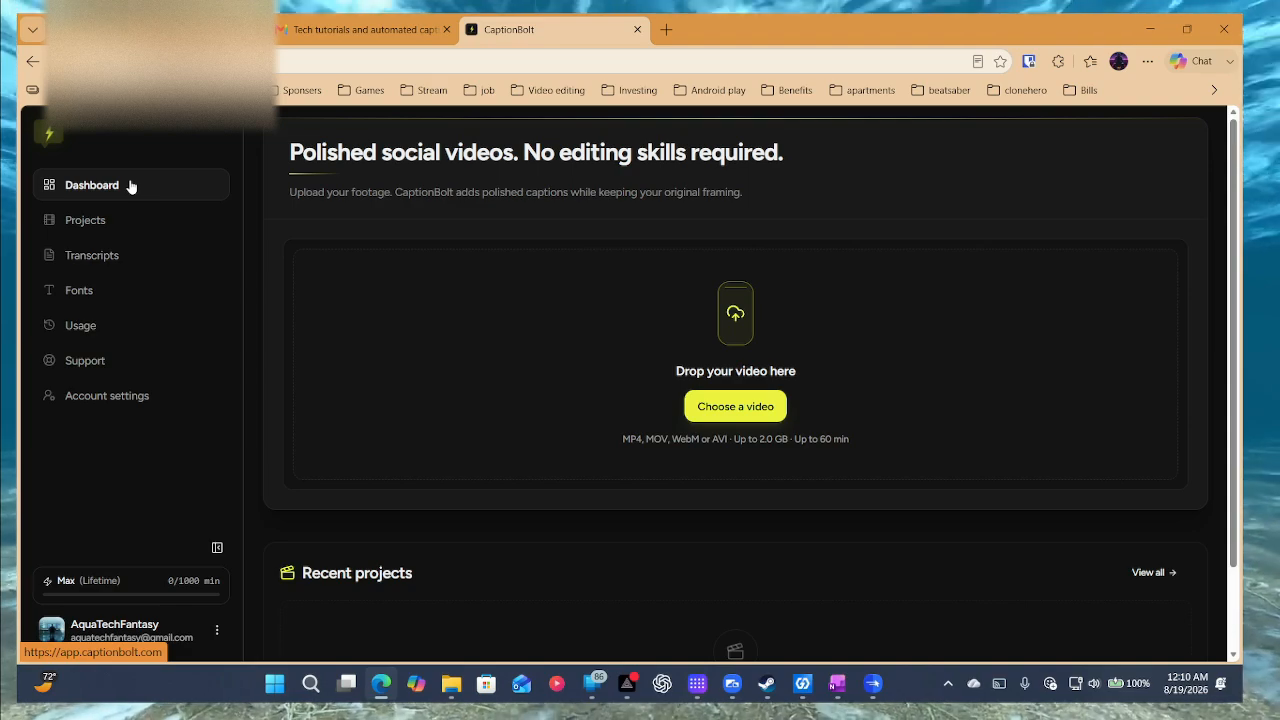
Open the virtual-phone tutorial MP4 (6:08, 1080p, 16:9) from Downloads.
scroll(784, 496, "down", 1)
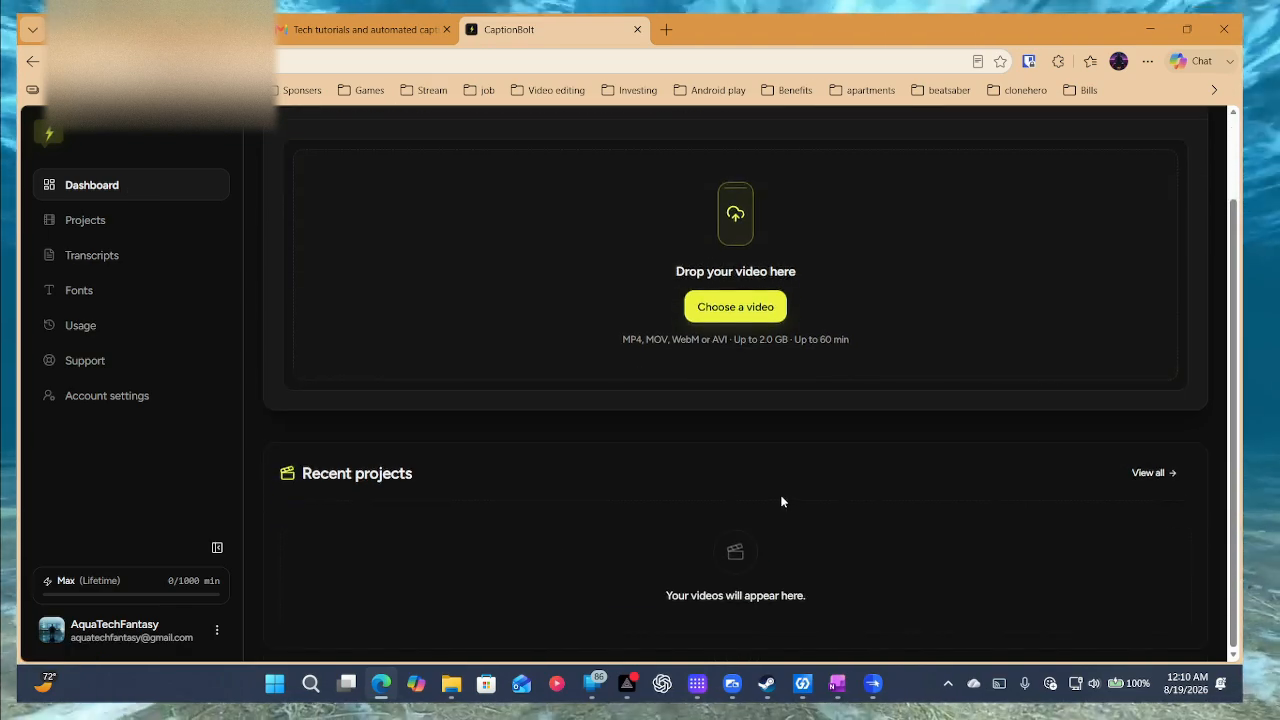
scroll(782, 497, "up", 1)
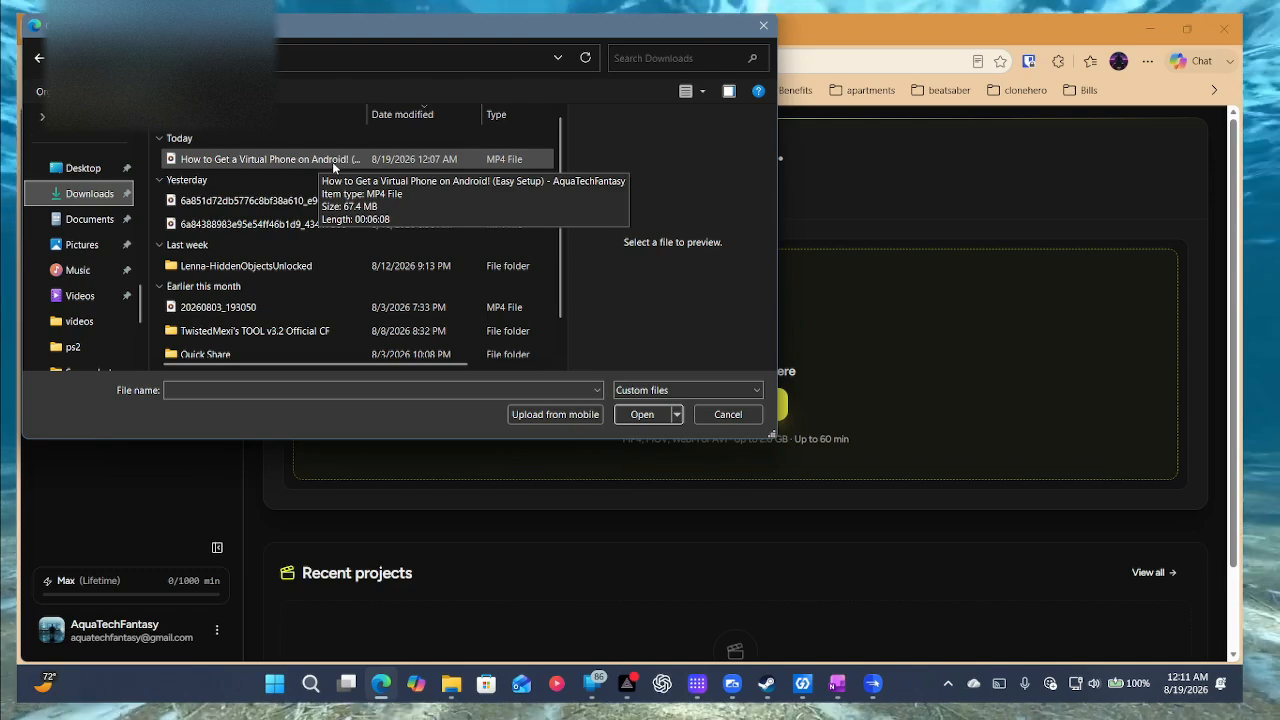
double_click(273, 159)
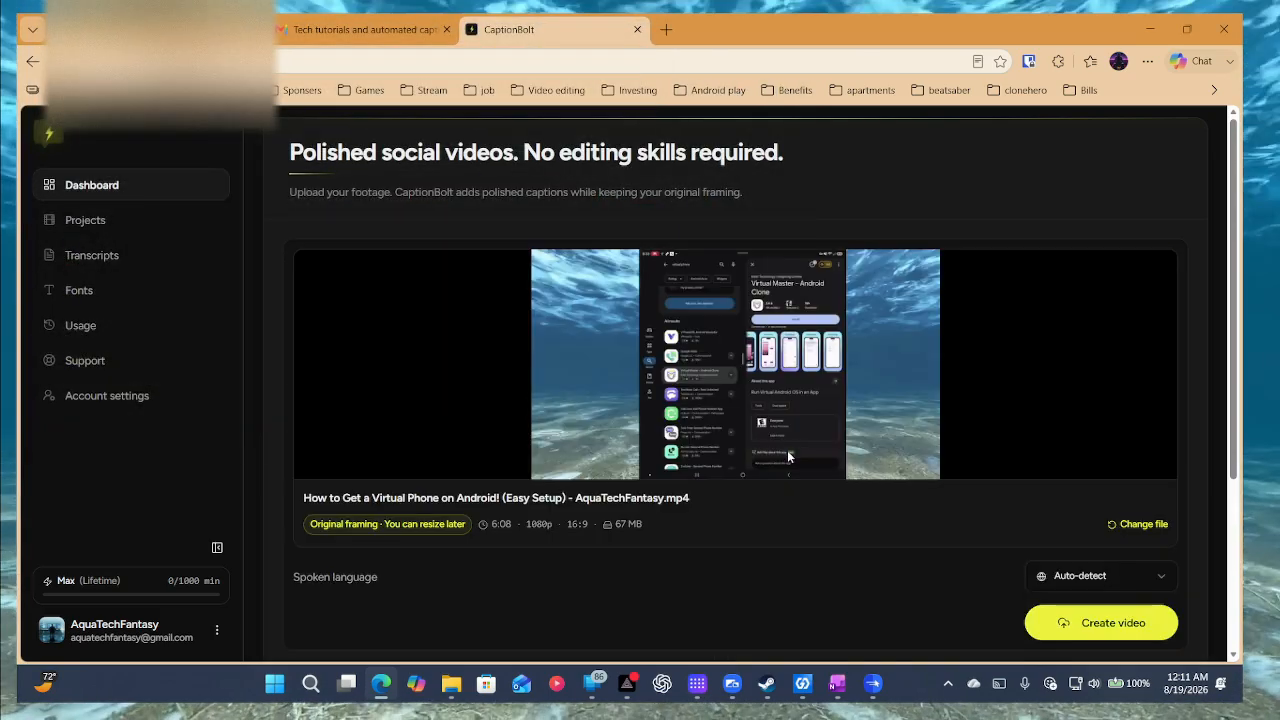
Create the captioned video from the virtual-phone MP4, opening the editor with Hormozi Classic captions.
scroll(720, 420, "down", 1)
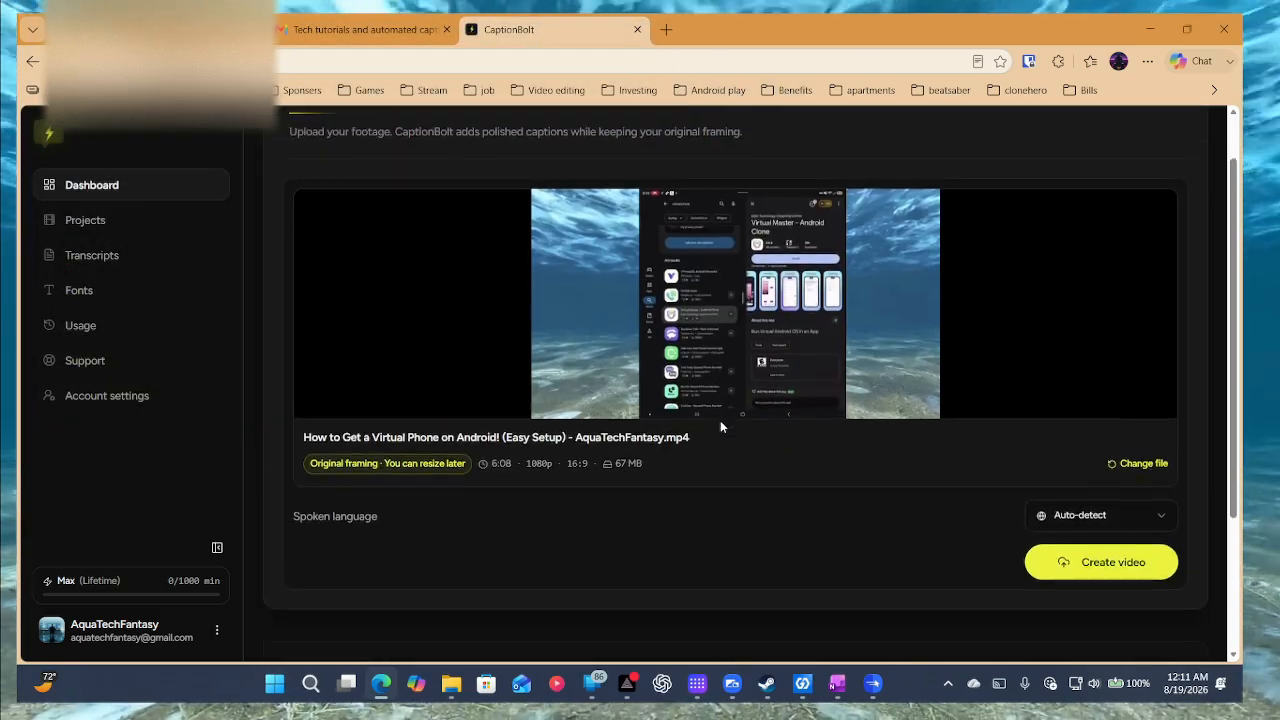
scroll(720, 420, "up", 1)
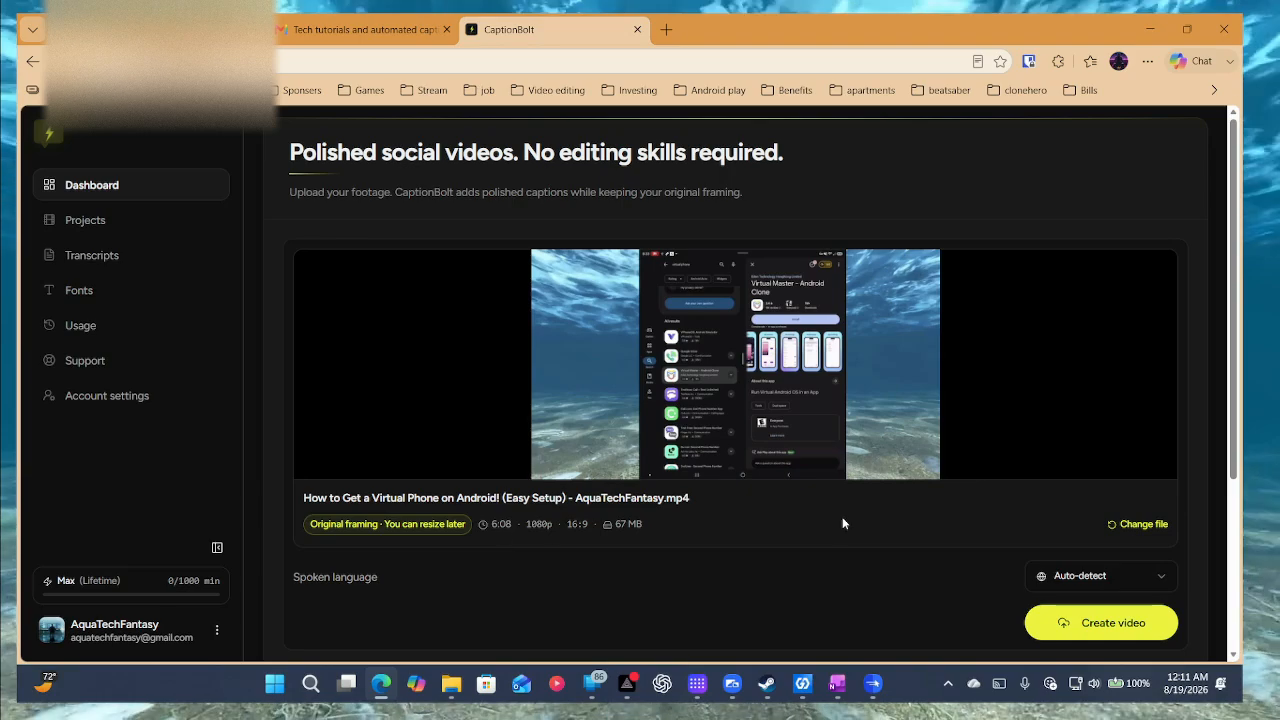
scroll(842, 523, "down", 1)
scroll(745, 500, "down", 2)
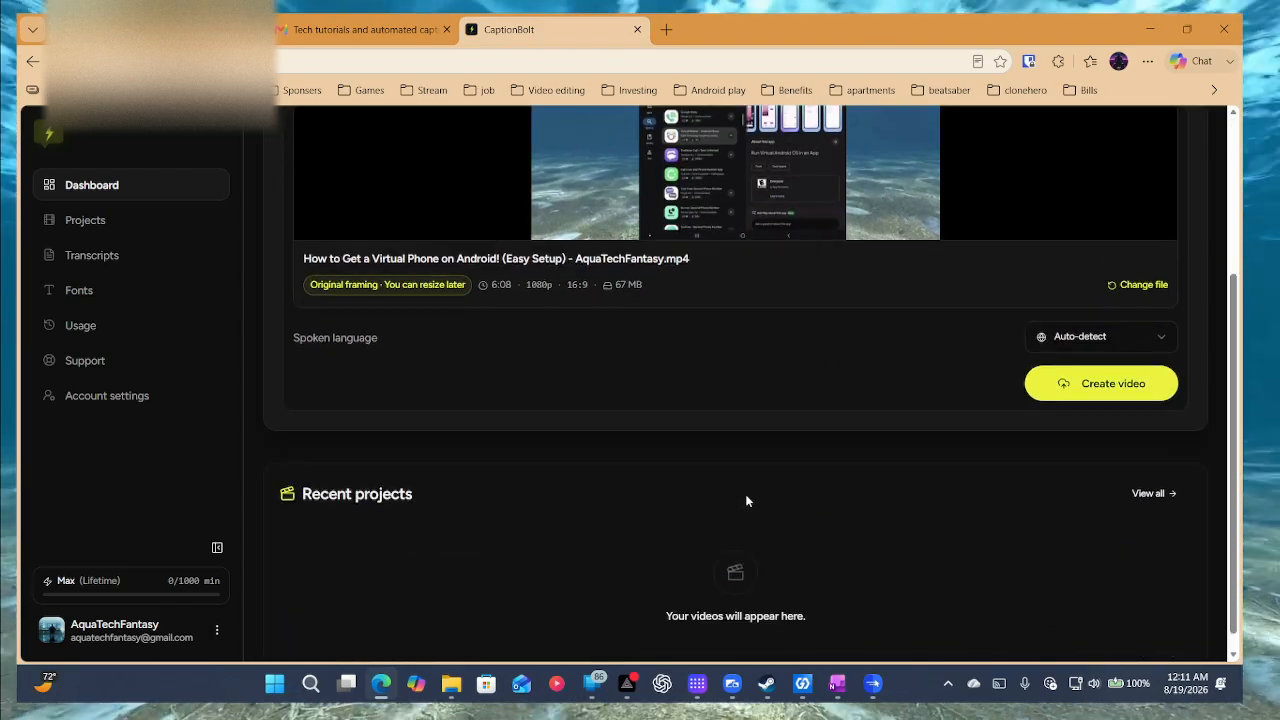
scroll(745, 500, "up", 3)
scroll(1118, 537, "down", 1)
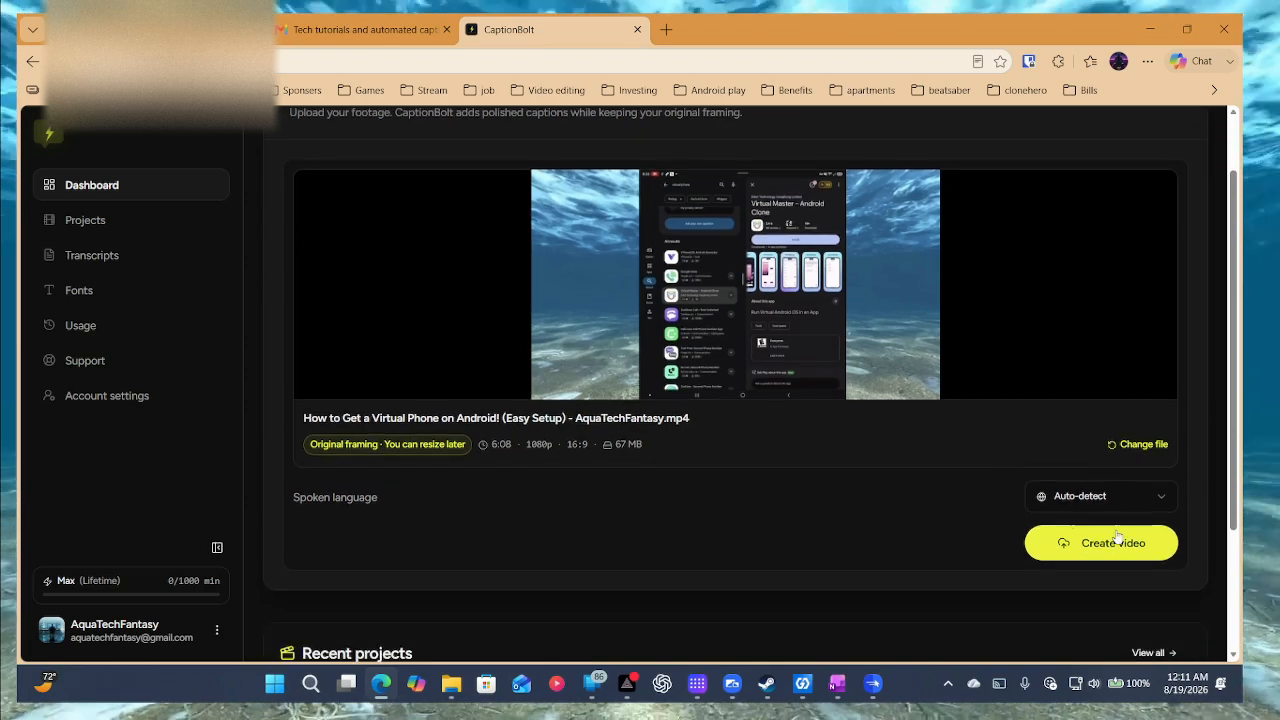
left_click(1118, 540)
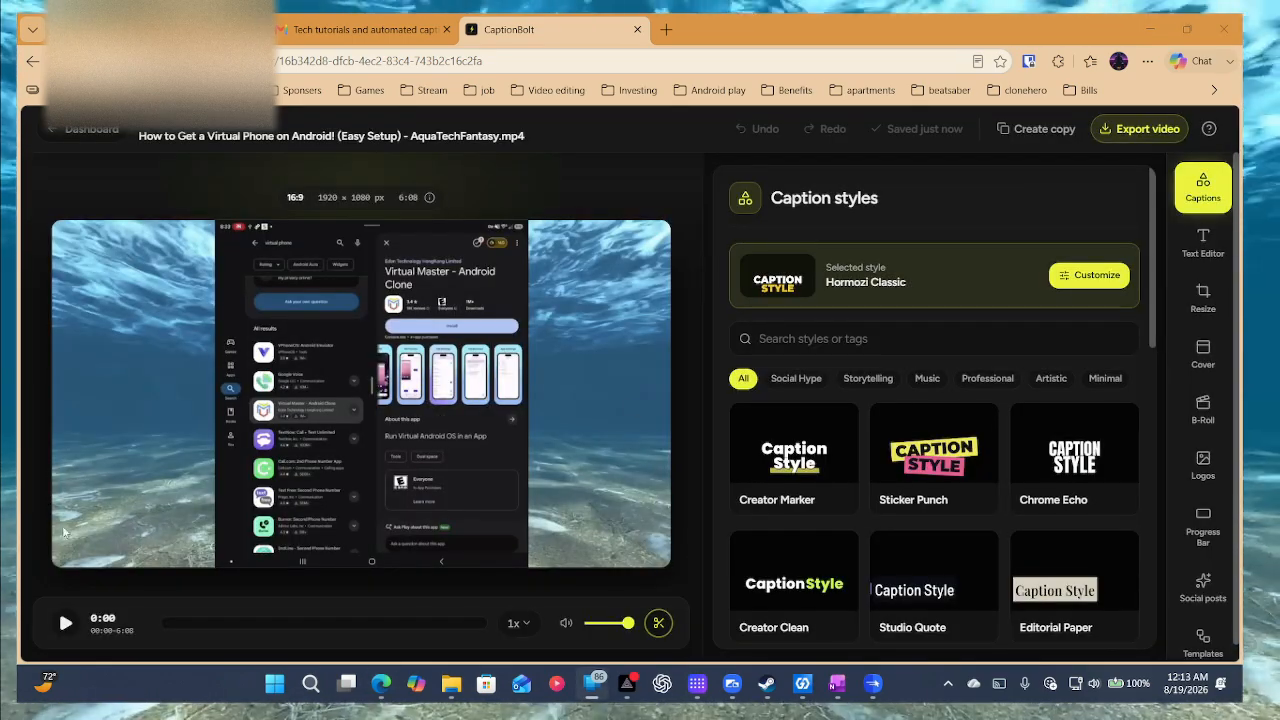
Play and pause the preview to check the Hormozi Classic captions.
left_click(75, 627)
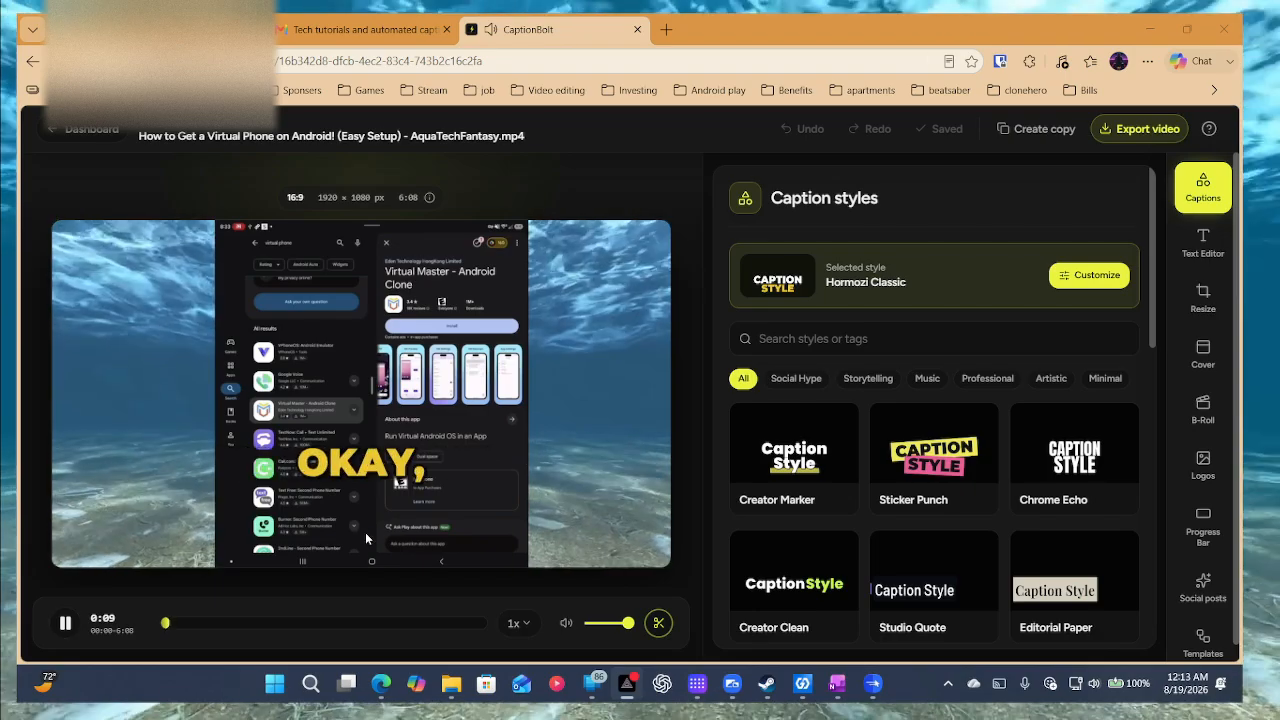
left_click(66, 624)
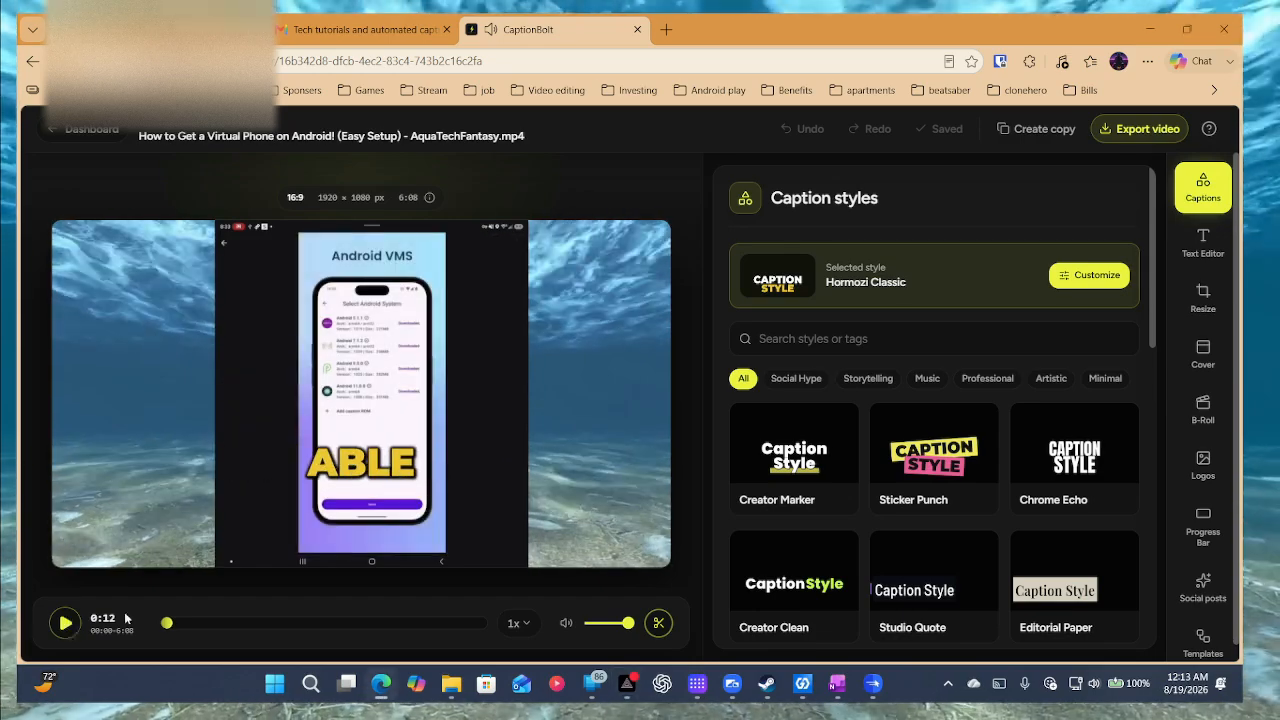
scroll(900, 420, "down", 1)
scroll(1000, 450, "up", 1)
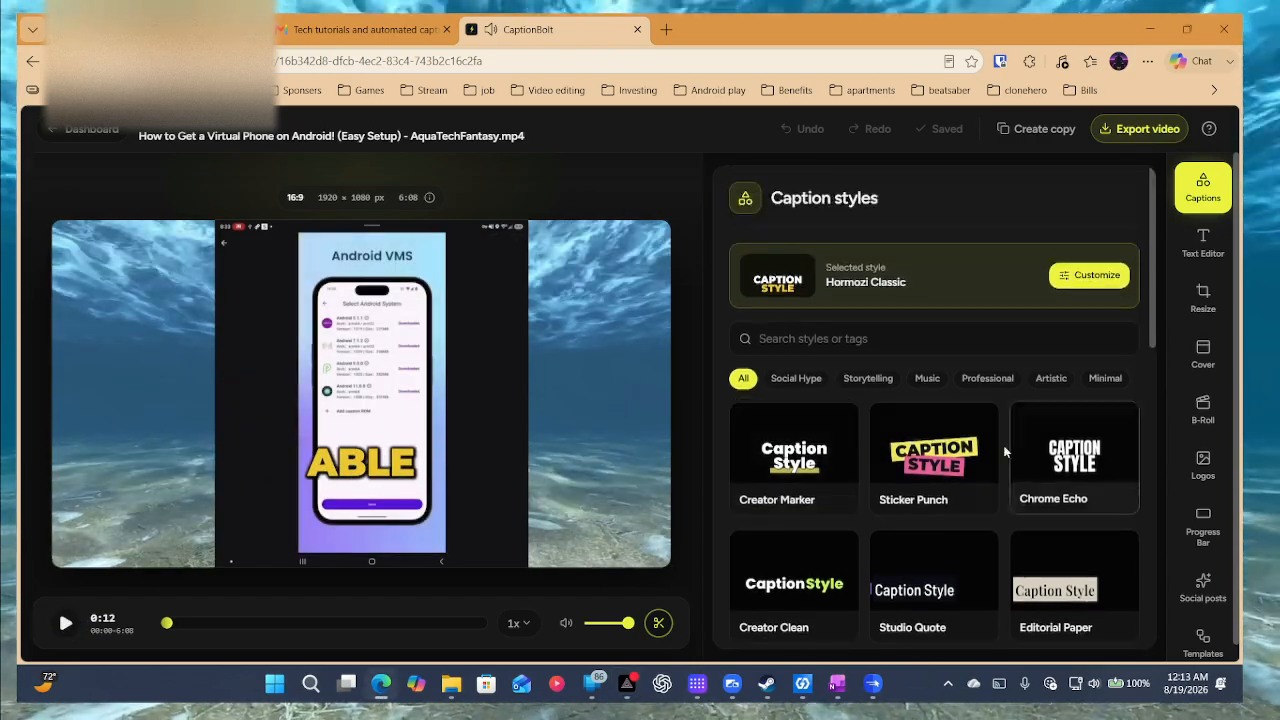
scroll(973, 476, "down", 1)
scroll(973, 476, "down", 4)
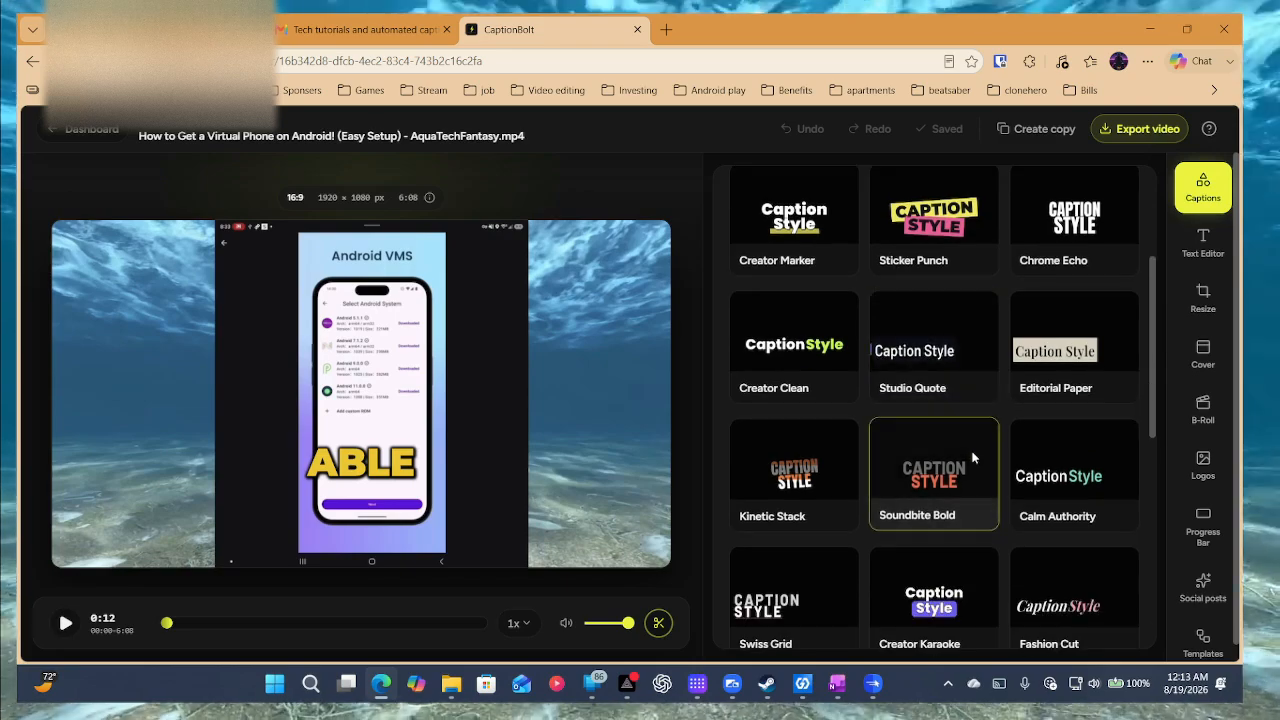
scroll(794, 406, "down", 3)
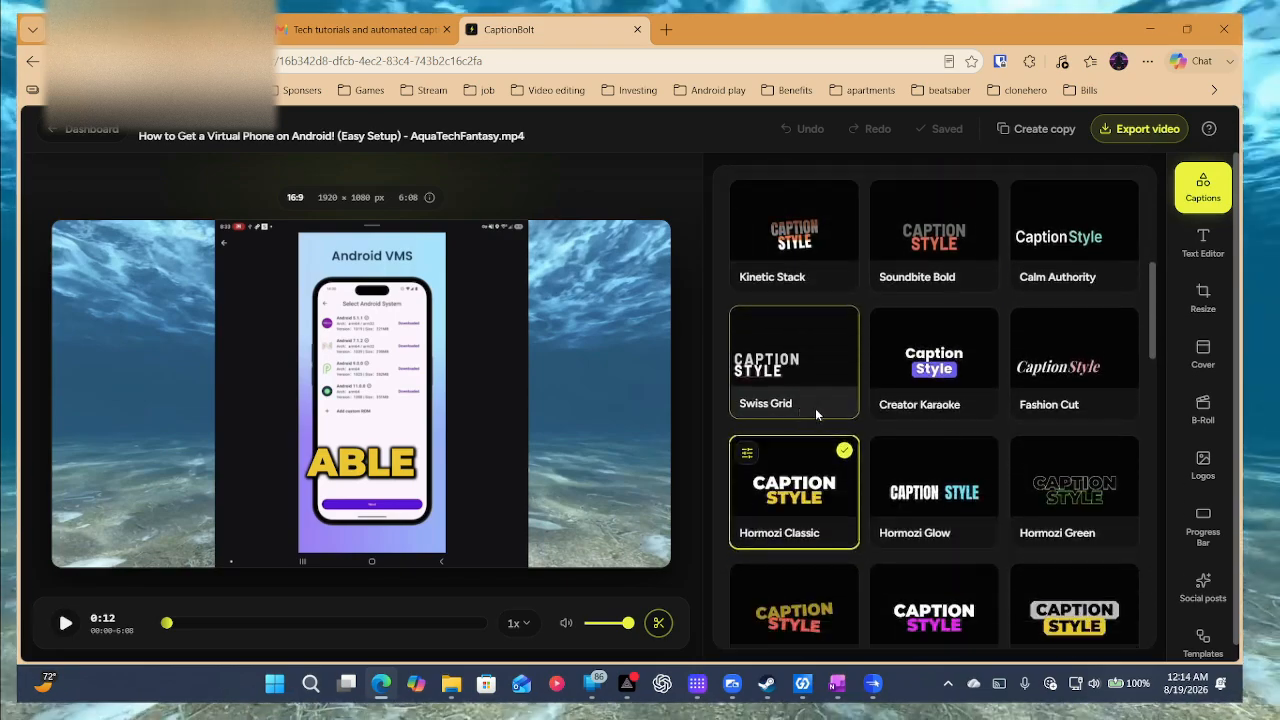
Try the Swiss Grid and Neon Burst caption styles, settling on Slide Gradient.
left_click(812, 383)
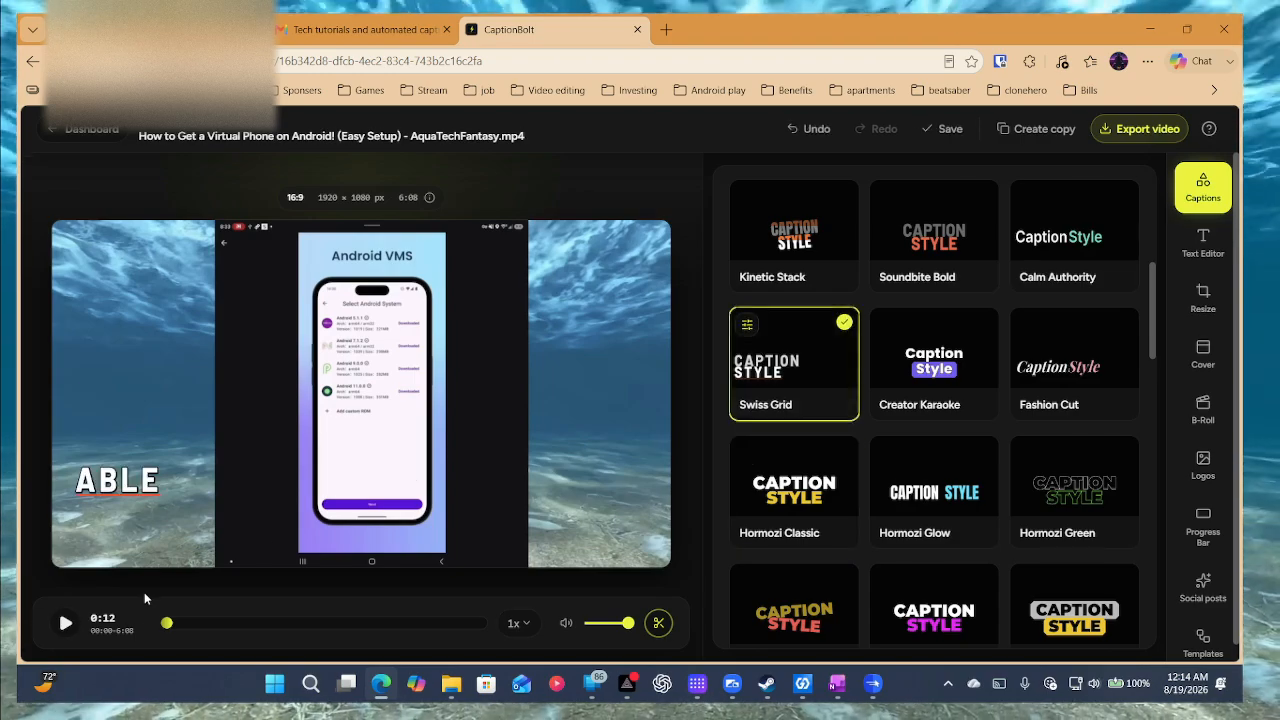
left_click(63, 622)
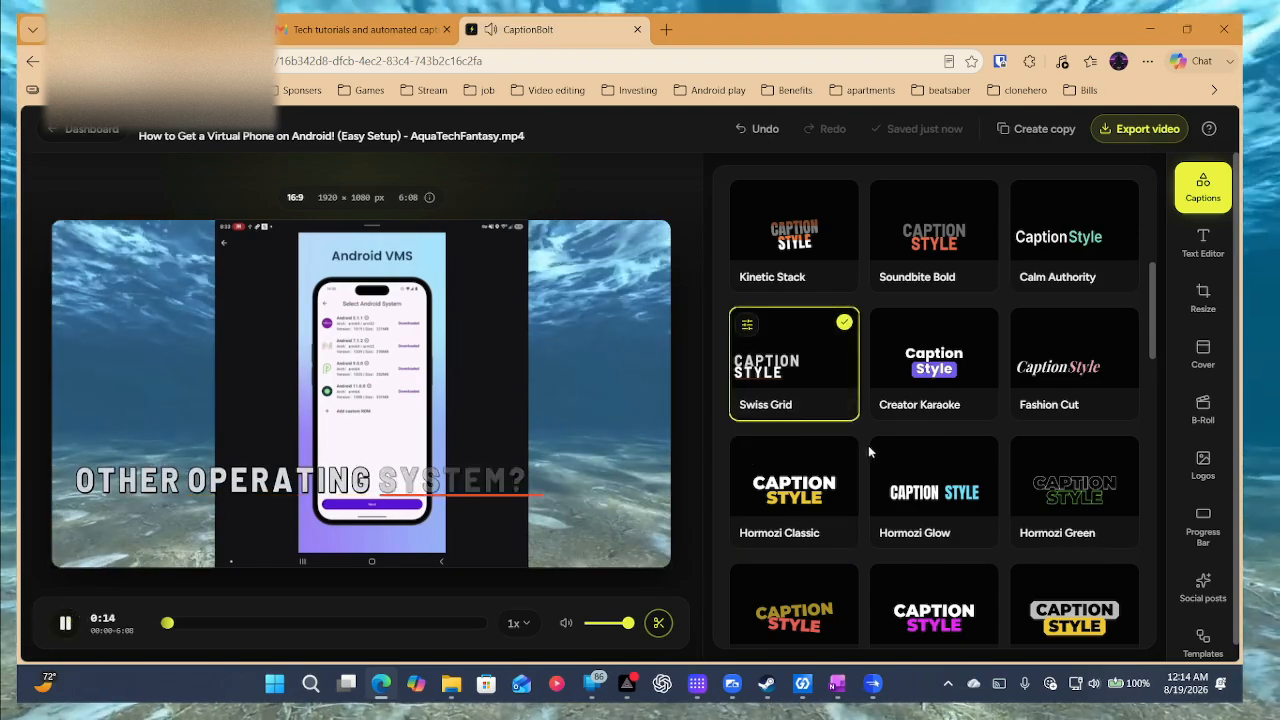
scroll(960, 480, "down", 3)
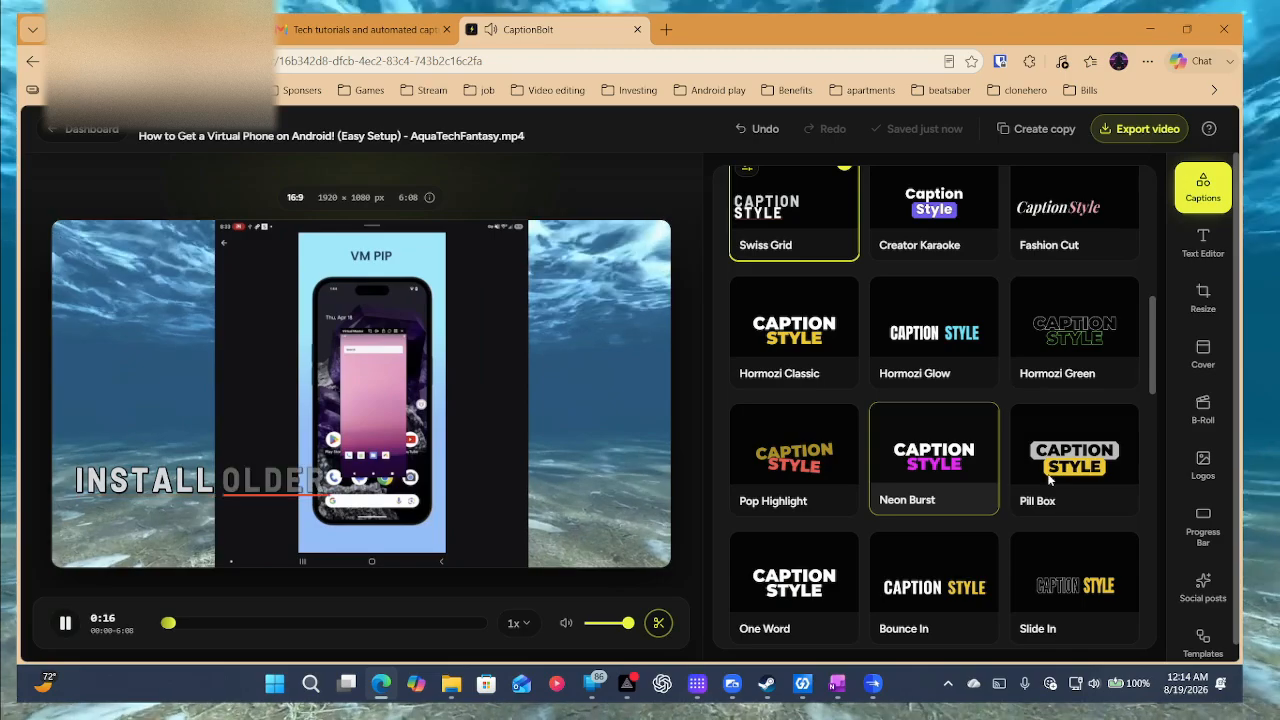
left_click(973, 471)
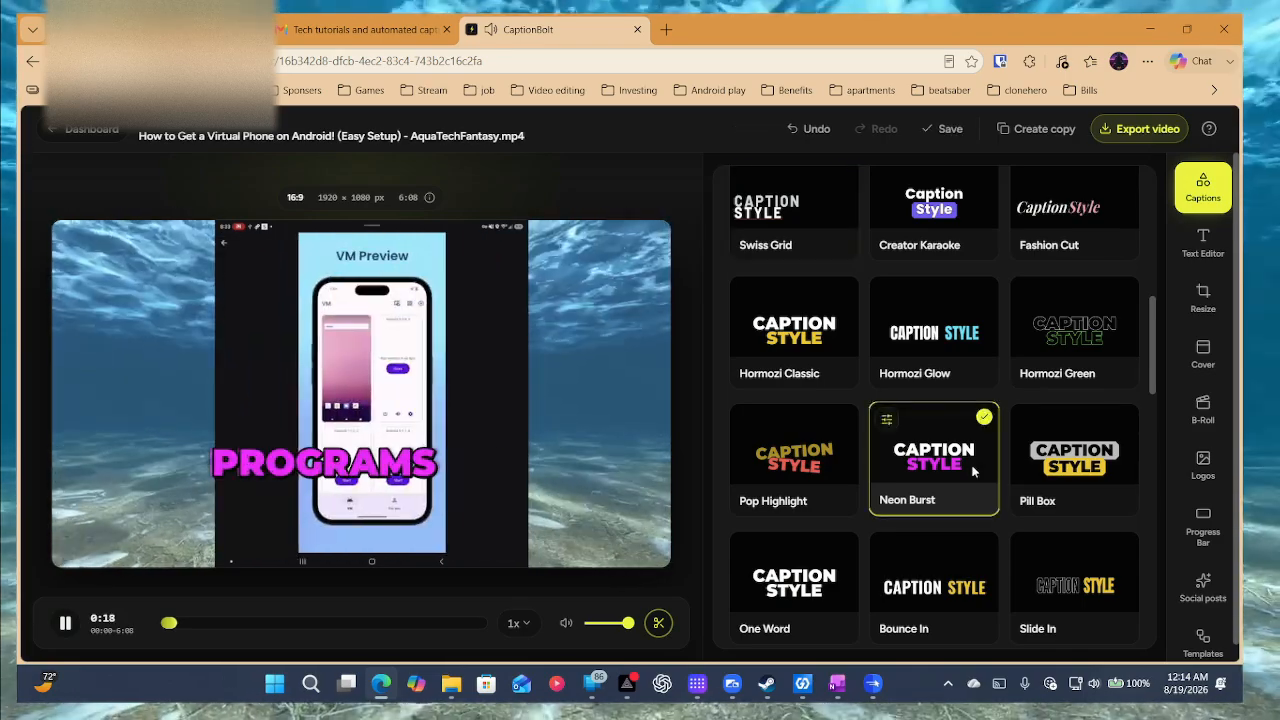
scroll(965, 470, "down", 4)
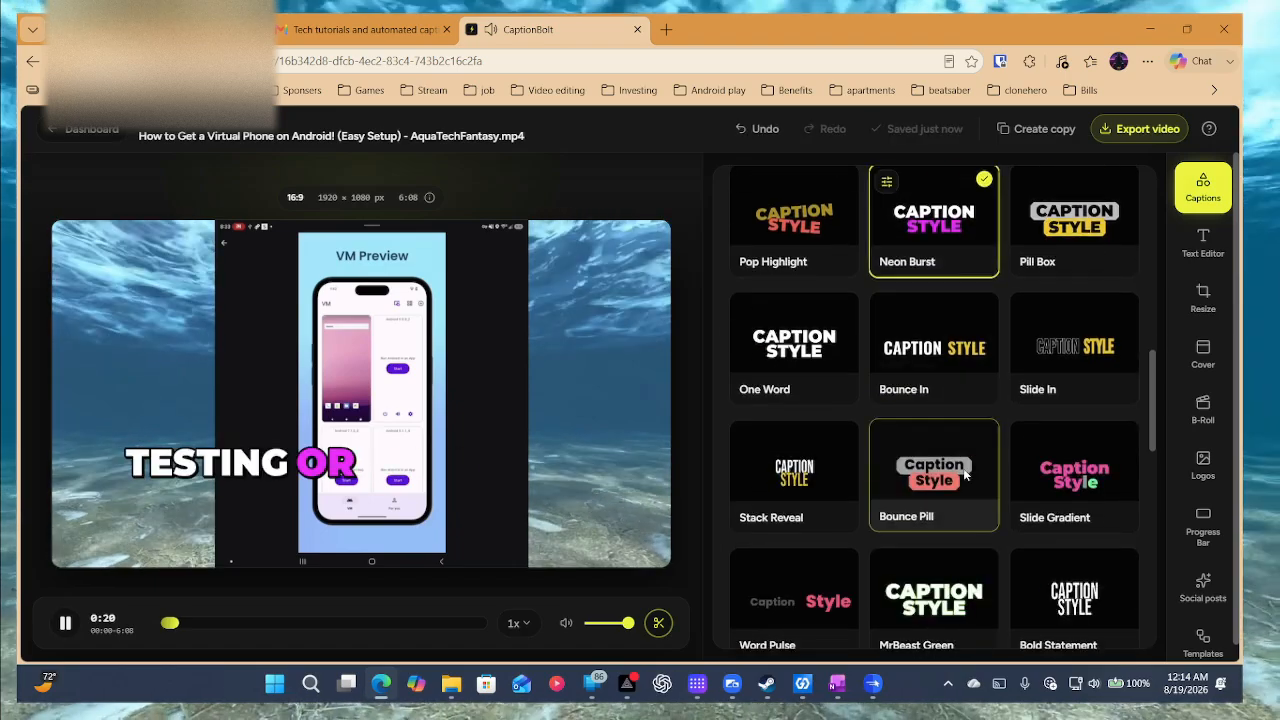
left_click(1067, 494)
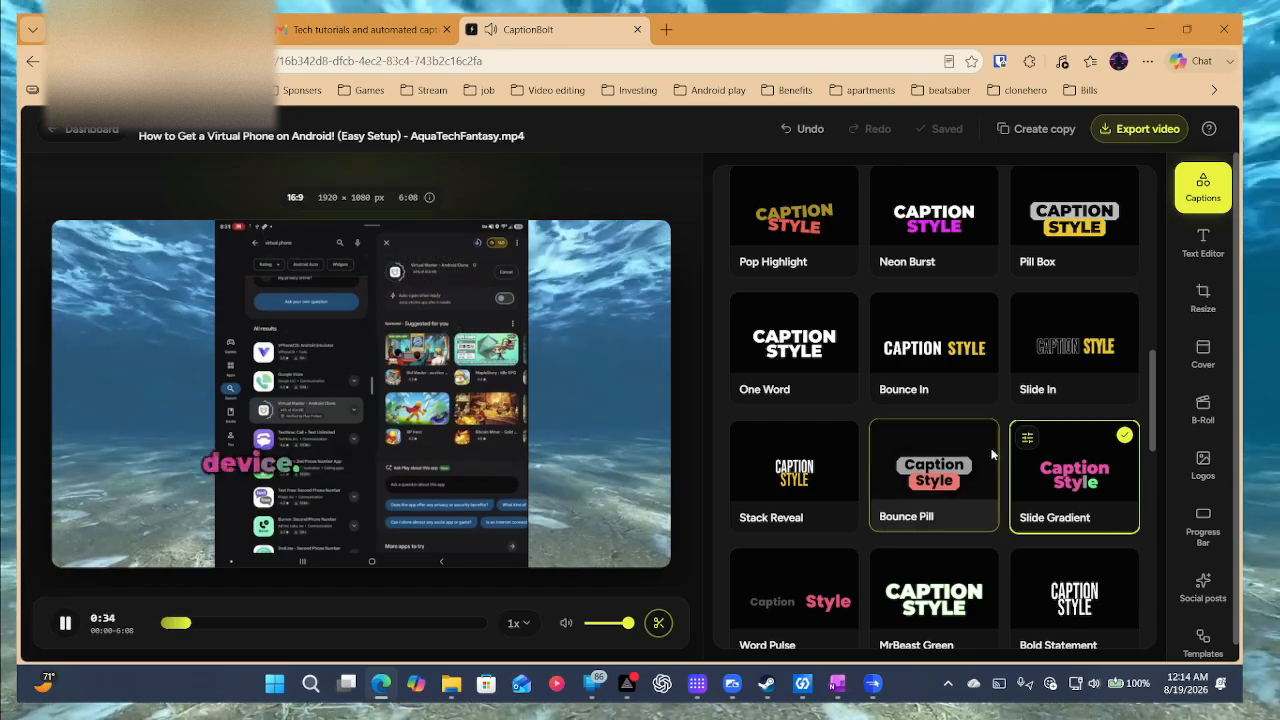
Try the Bounce Pill and Recipe Pill caption styles, previewing around 1:35.
scroll(1008, 452, "down", 3)
scroll(1008, 452, "up", 2)
left_click(942, 295)
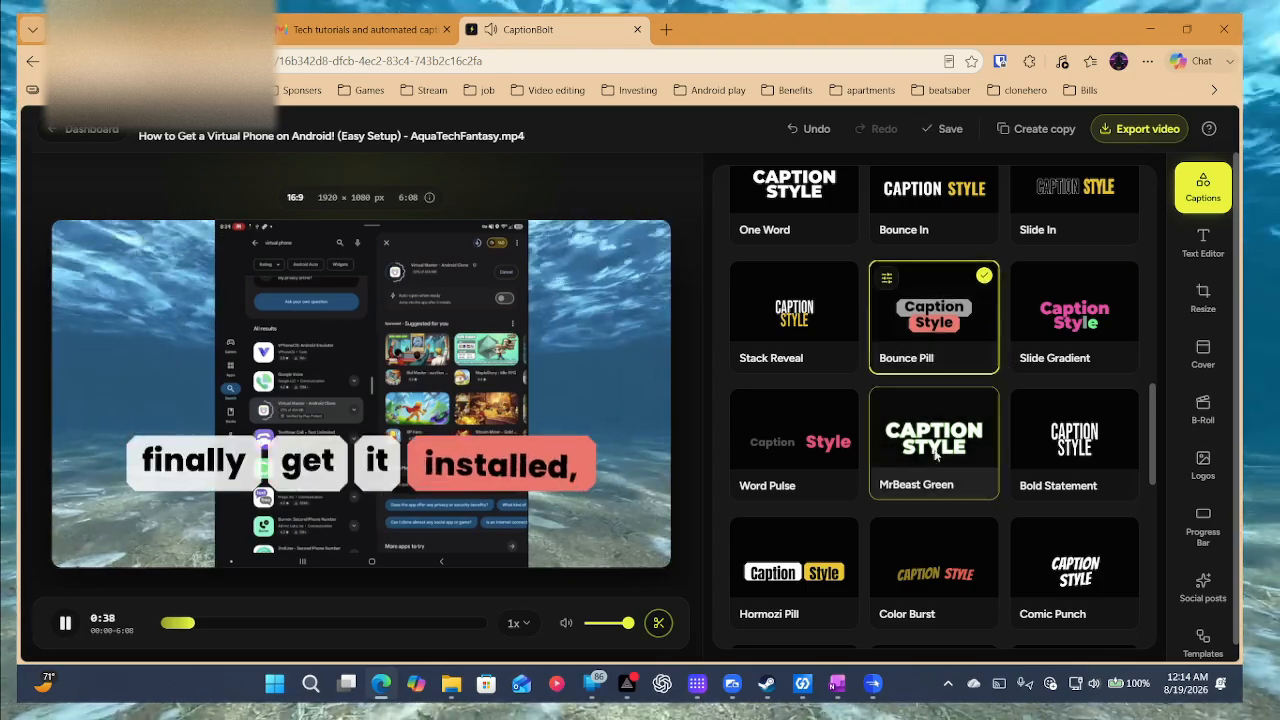
scroll(911, 472, "down", 6)
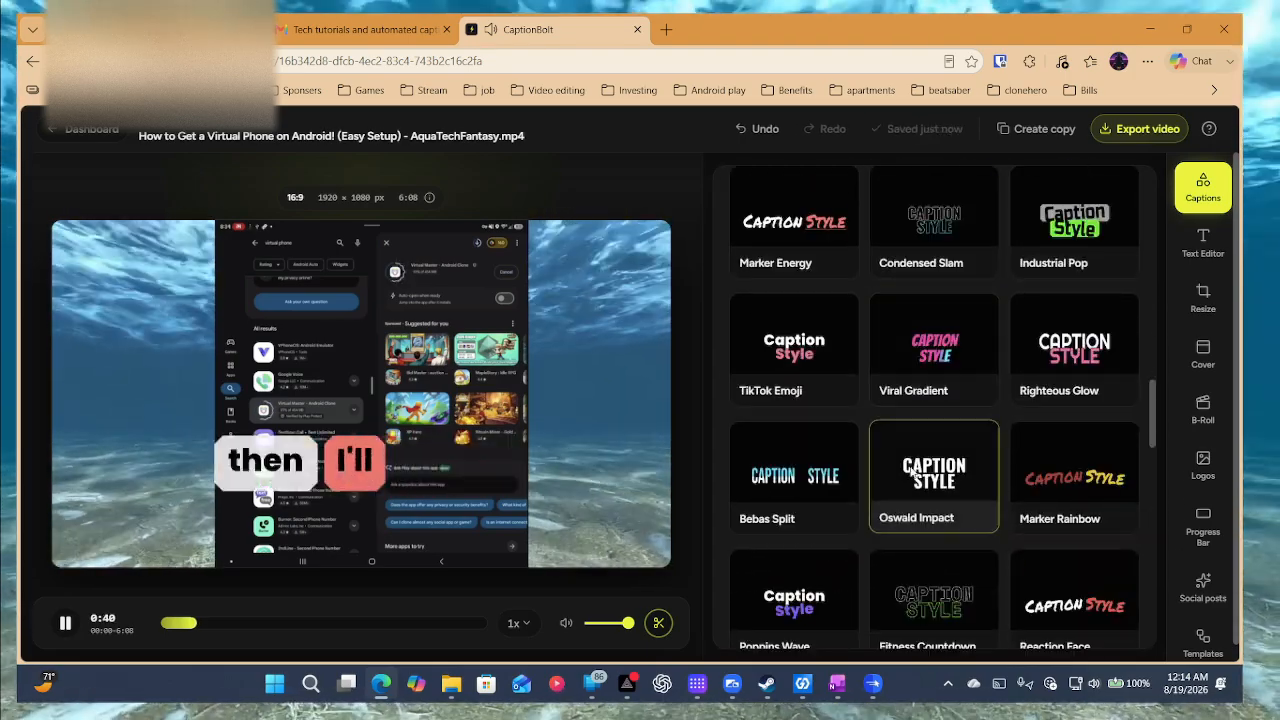
scroll(911, 472, "down", 10)
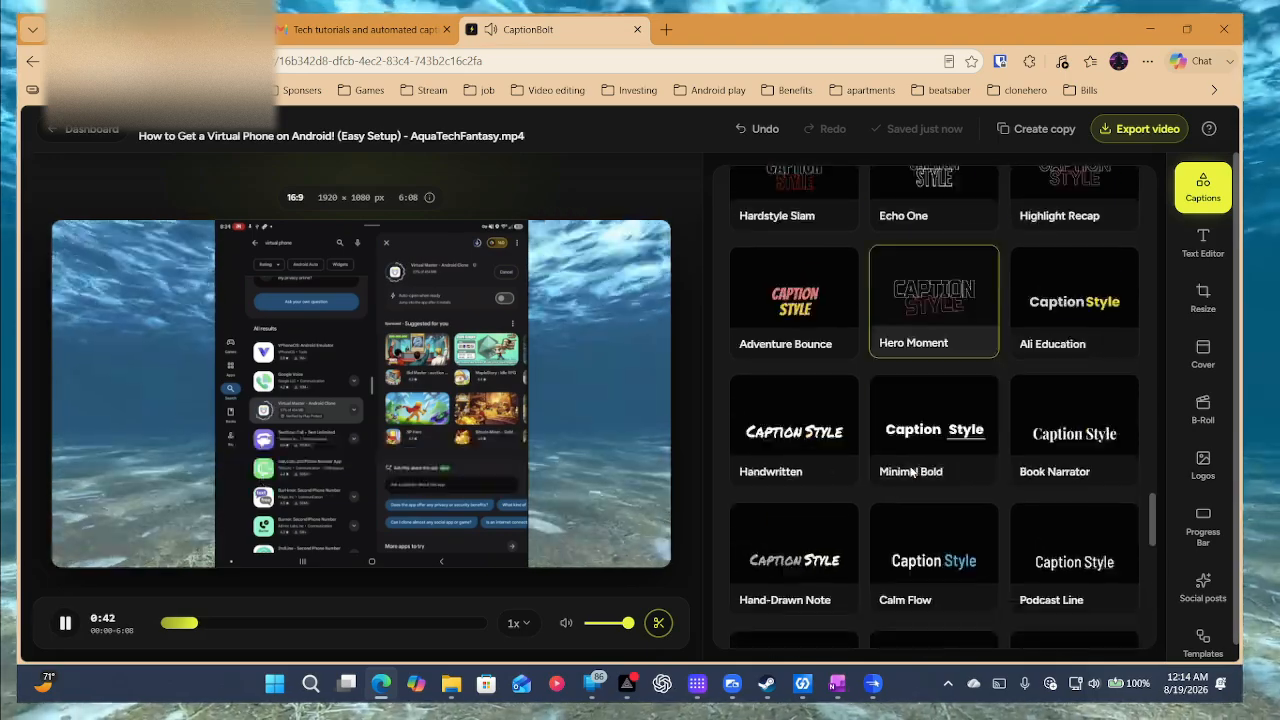
scroll(911, 472, "down", 5)
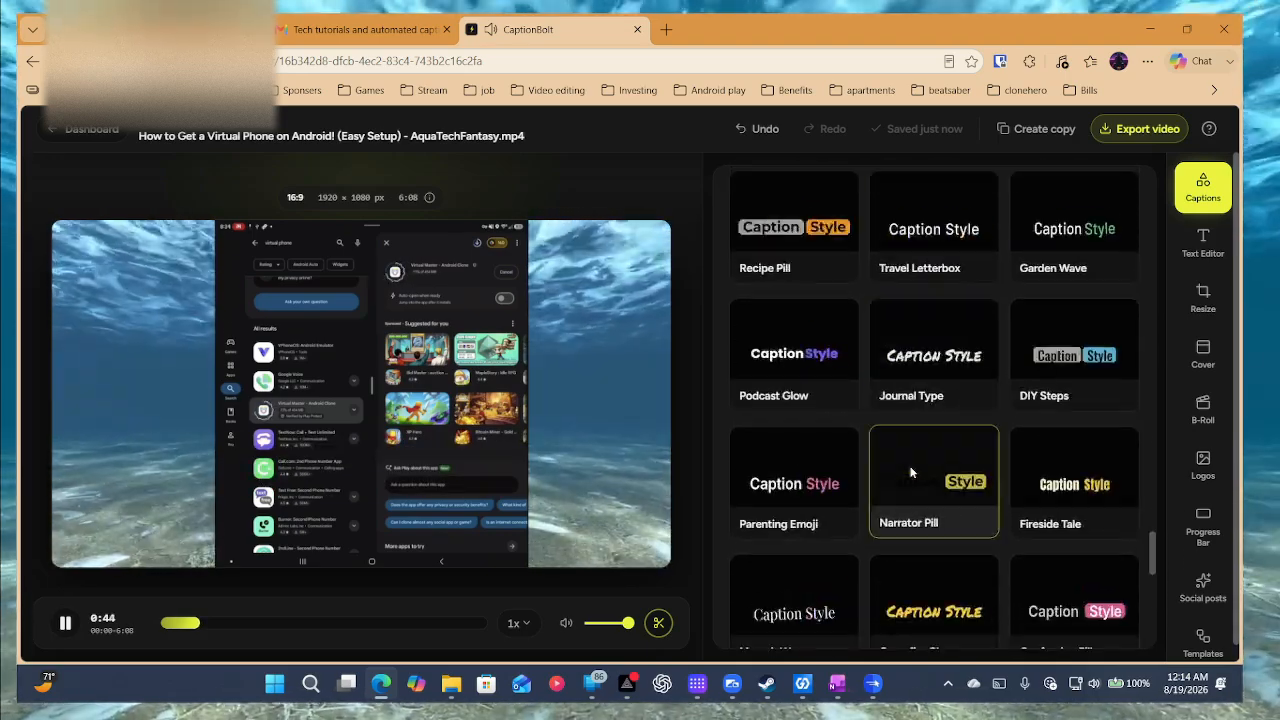
scroll(911, 472, "up", 1)
left_click(828, 316)
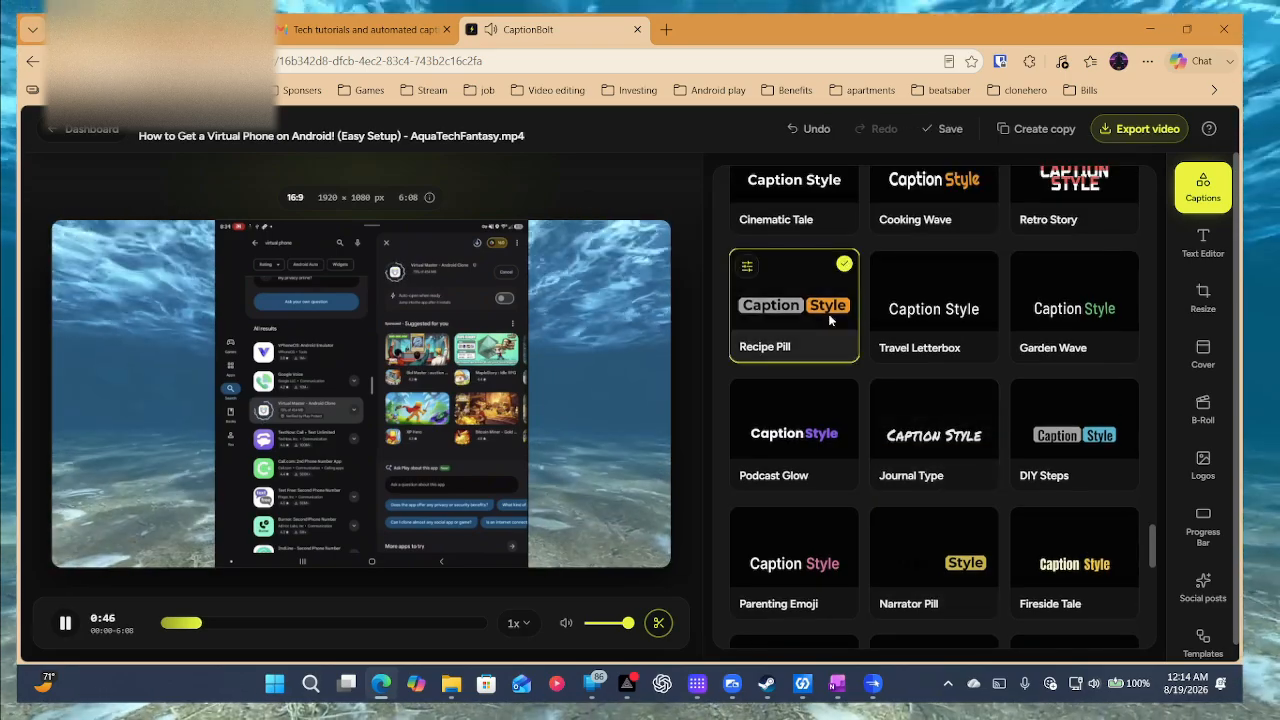
left_click(245, 623)
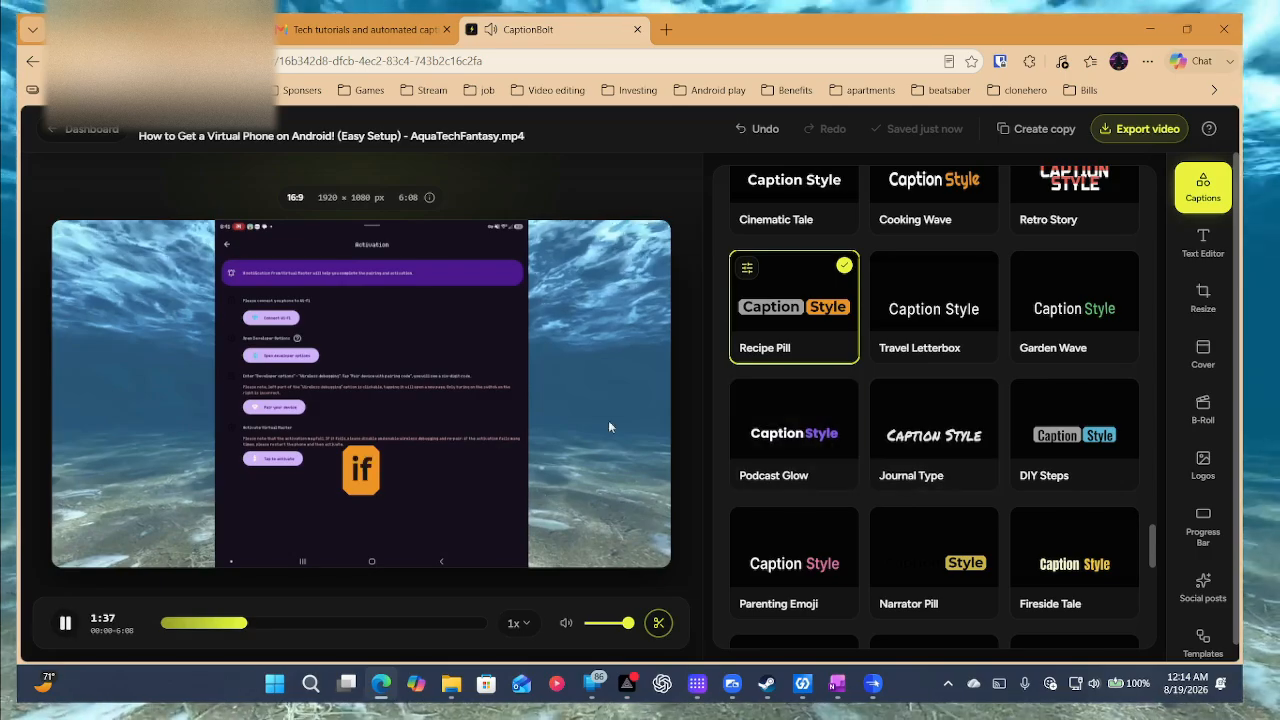
Apply Nature Gradient captions and show its quick settings (Barlow, Standard, 74%).
scroll(982, 411, "down", 1)
scroll(982, 411, "down", 3)
left_click(1024, 484)
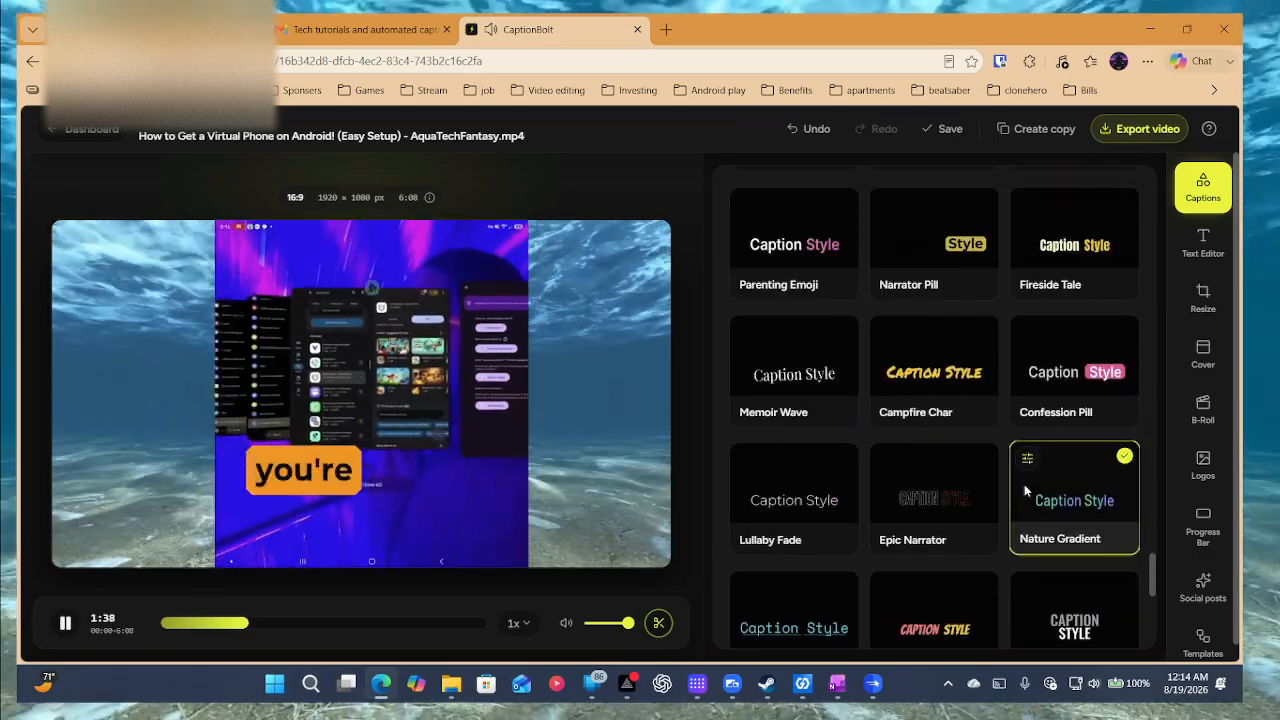
scroll(990, 450, "down", 3)
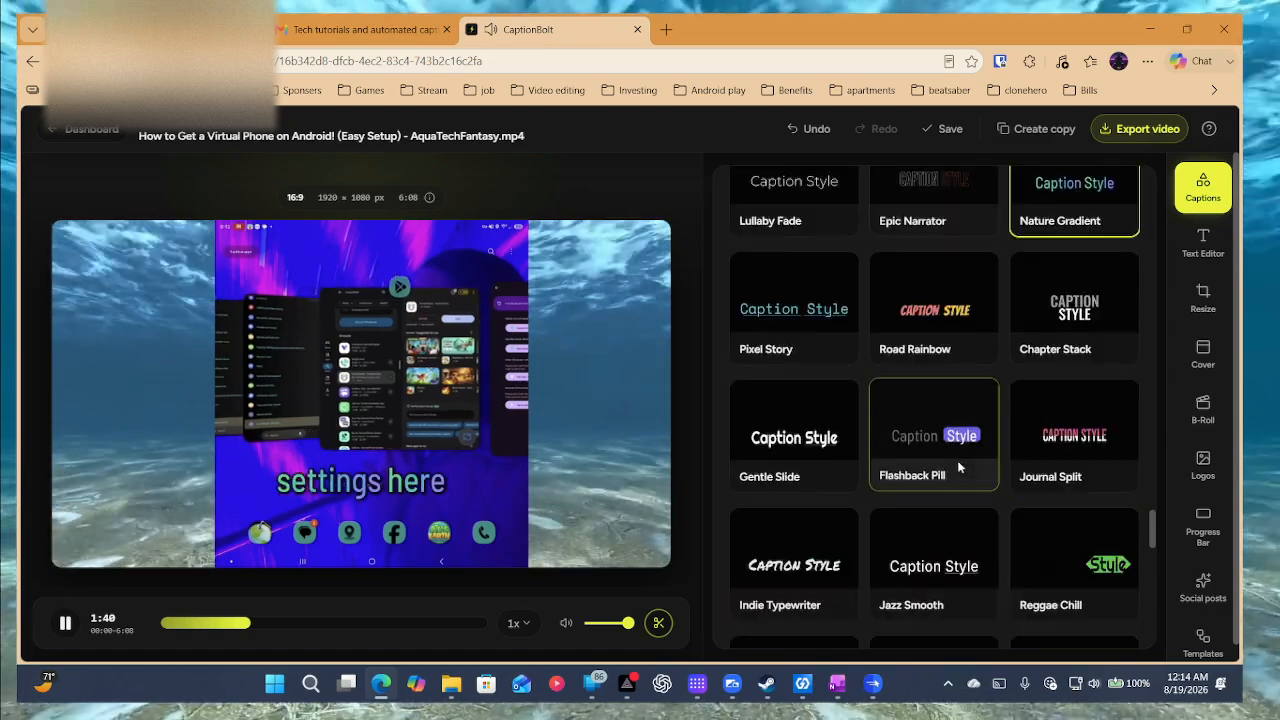
scroll(1017, 437, "up", 2)
left_click(1026, 376)
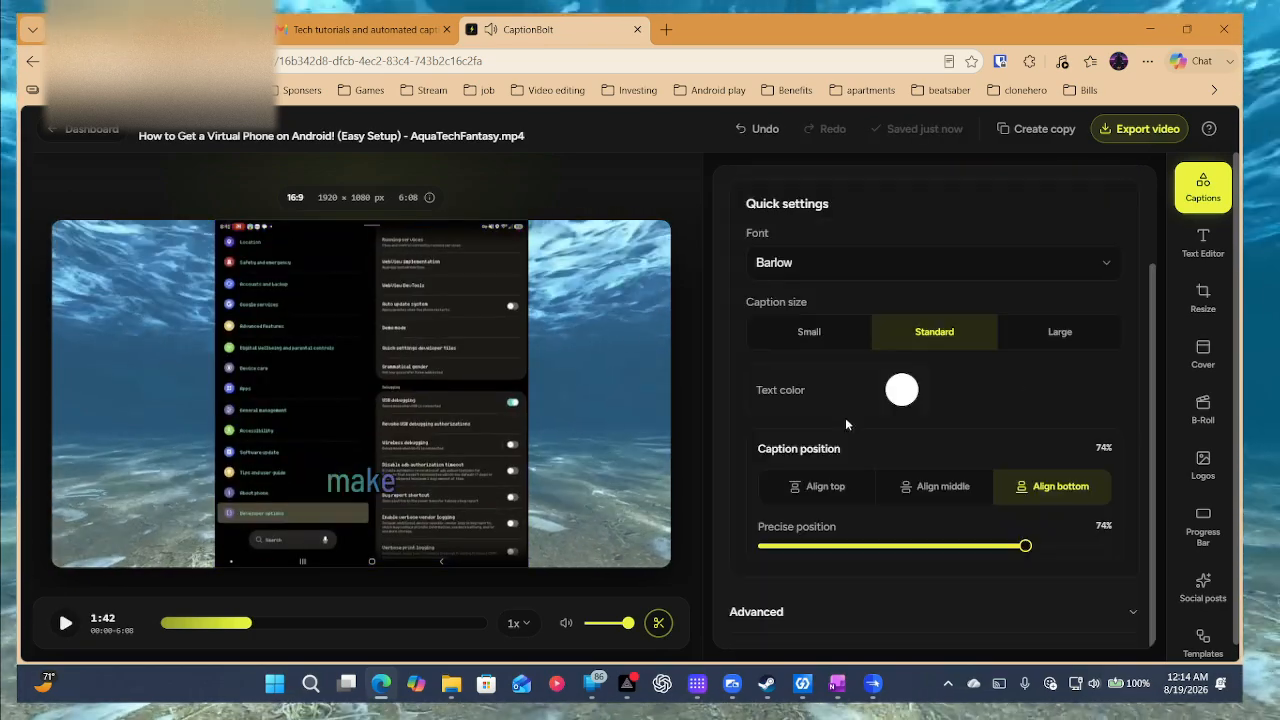
Make the captions Small with pink text after trying Large and green.
left_click(801, 332)
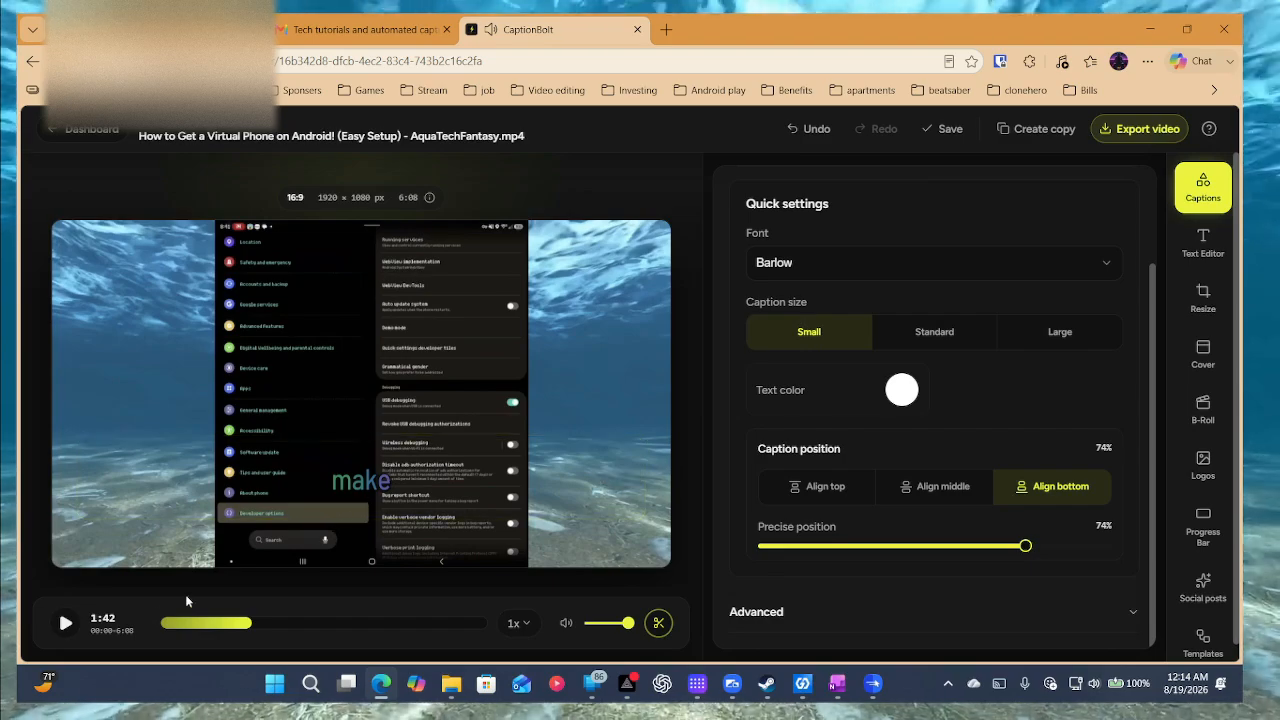
left_click(65, 623)
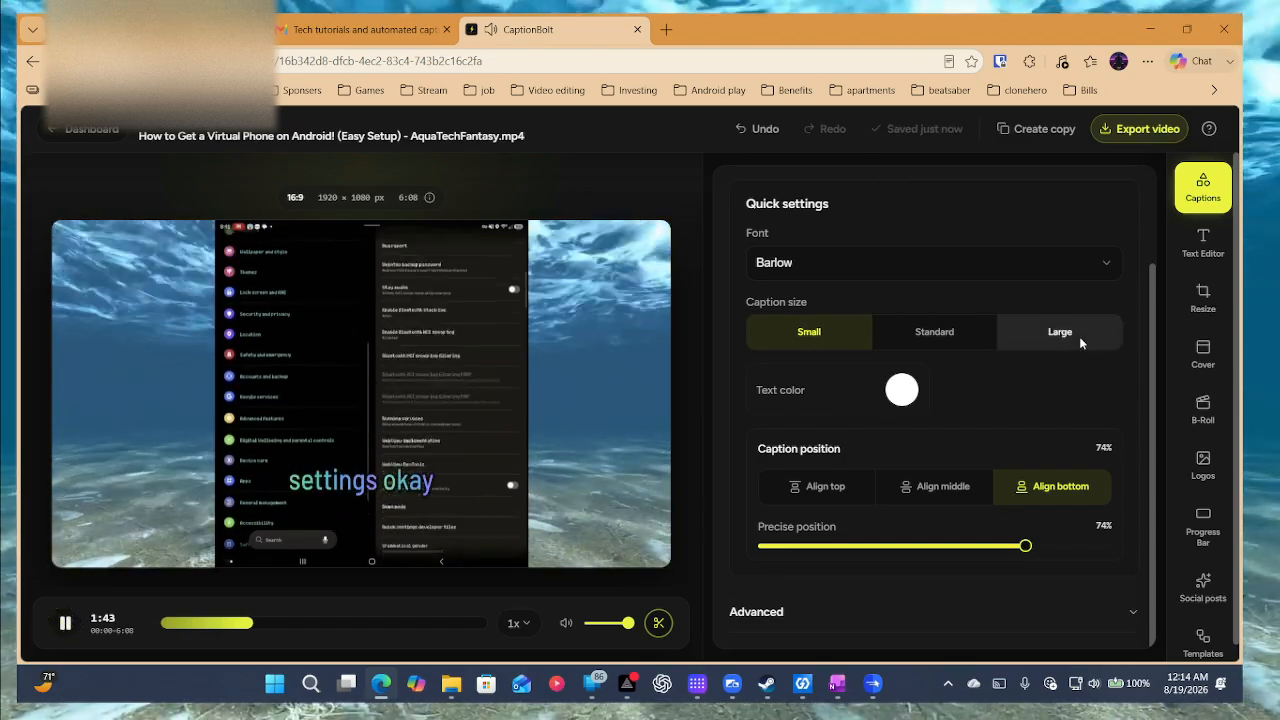
left_click(1079, 336)
left_click(835, 332)
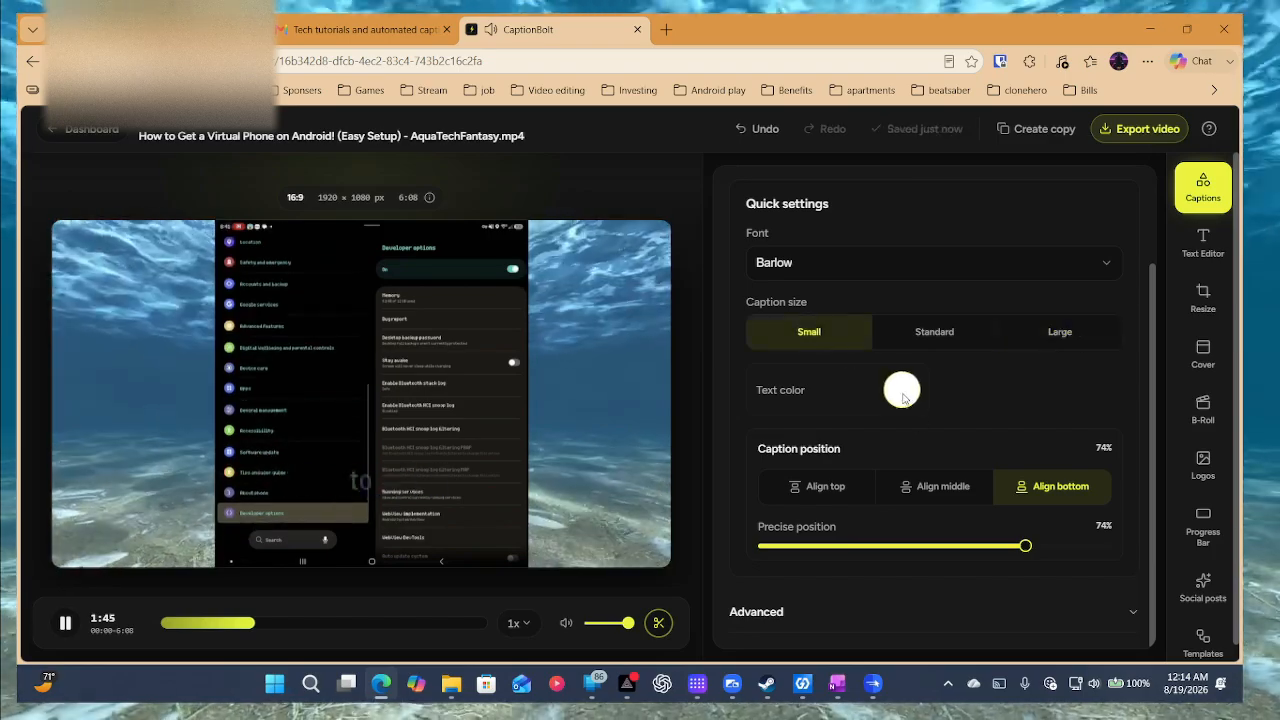
left_click(902, 393)
left_click(767, 480)
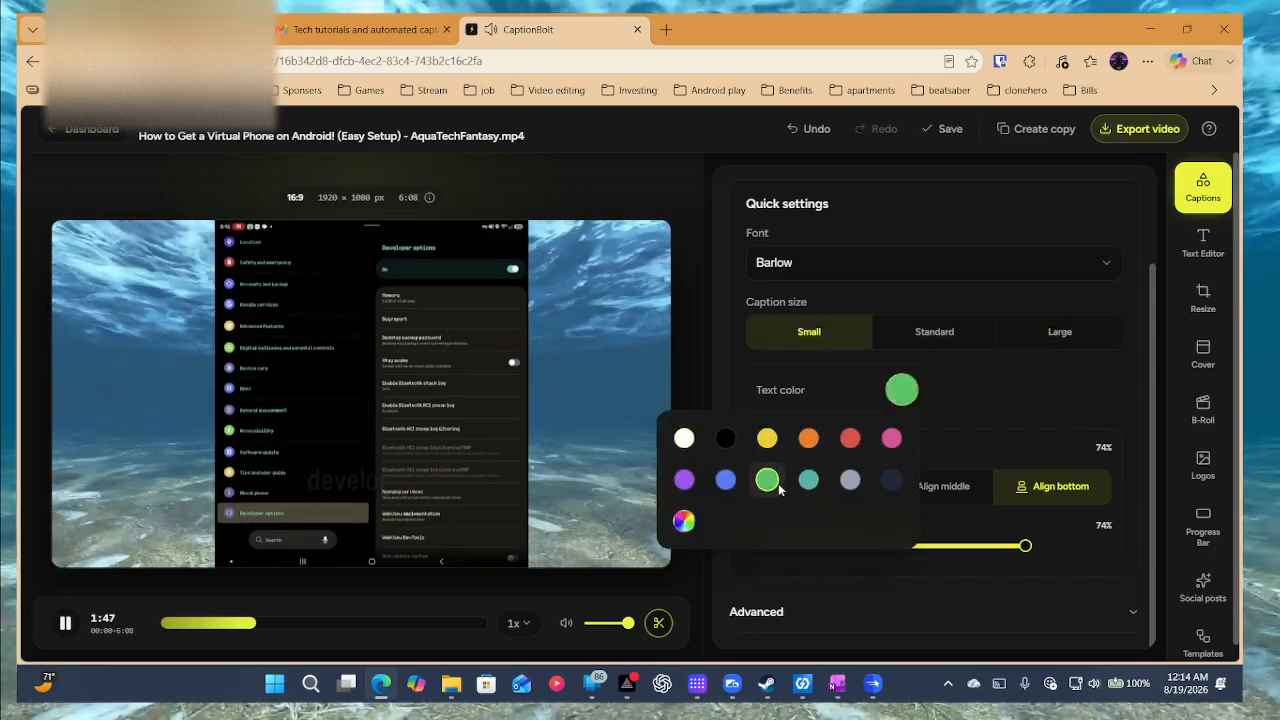
left_click(891, 438)
left_click(953, 436)
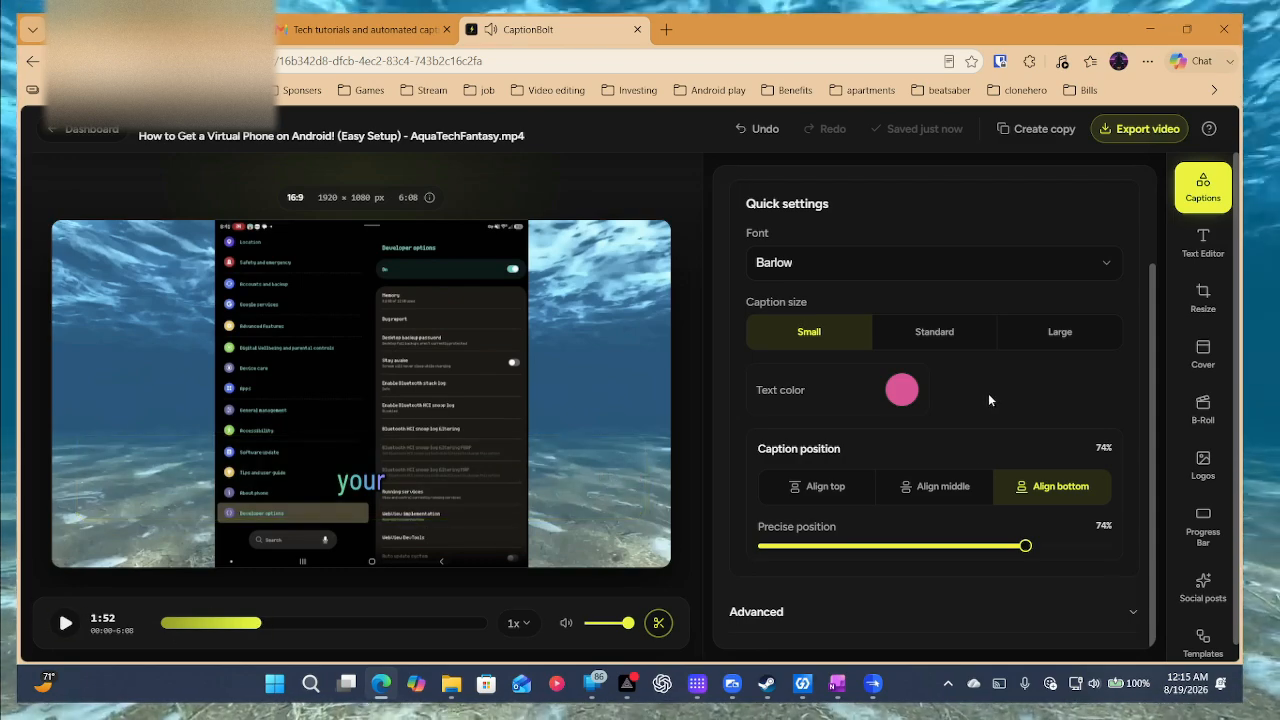
Set the caption position to 95% at the bottom and check it during playback.
left_click(905, 487)
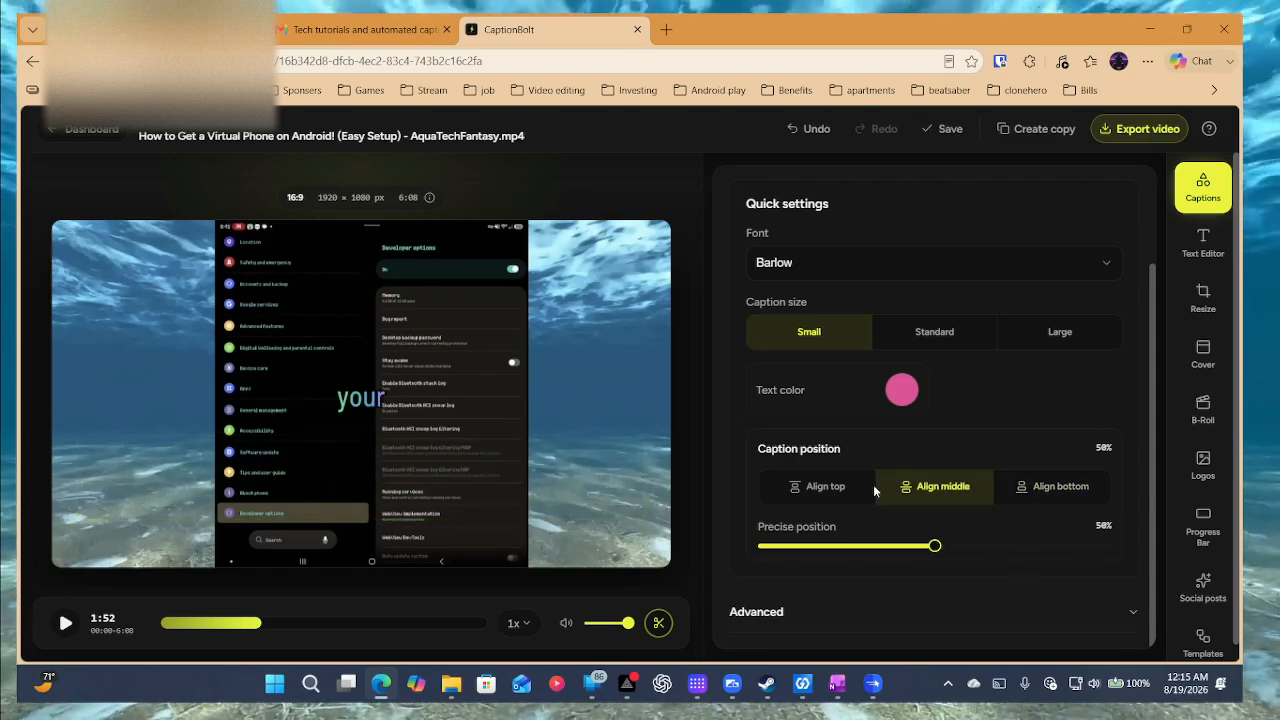
left_click(820, 492)
left_click(950, 492)
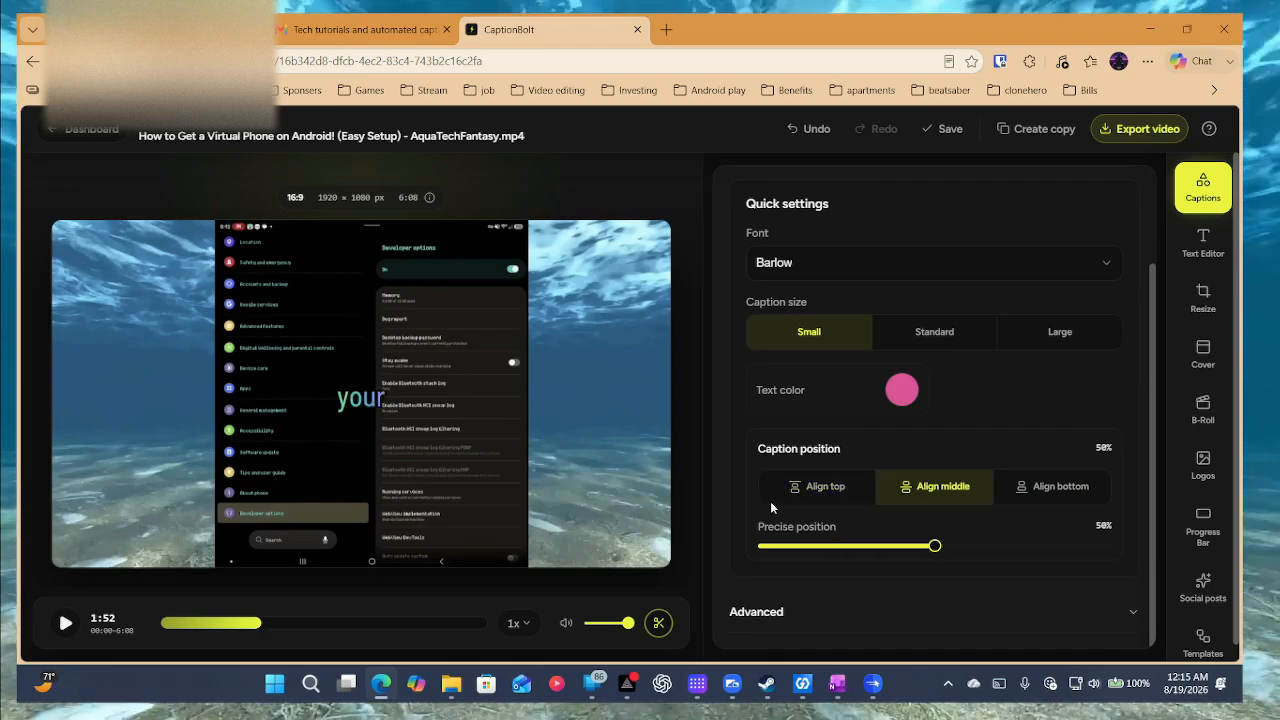
left_click(820, 488)
key("space")
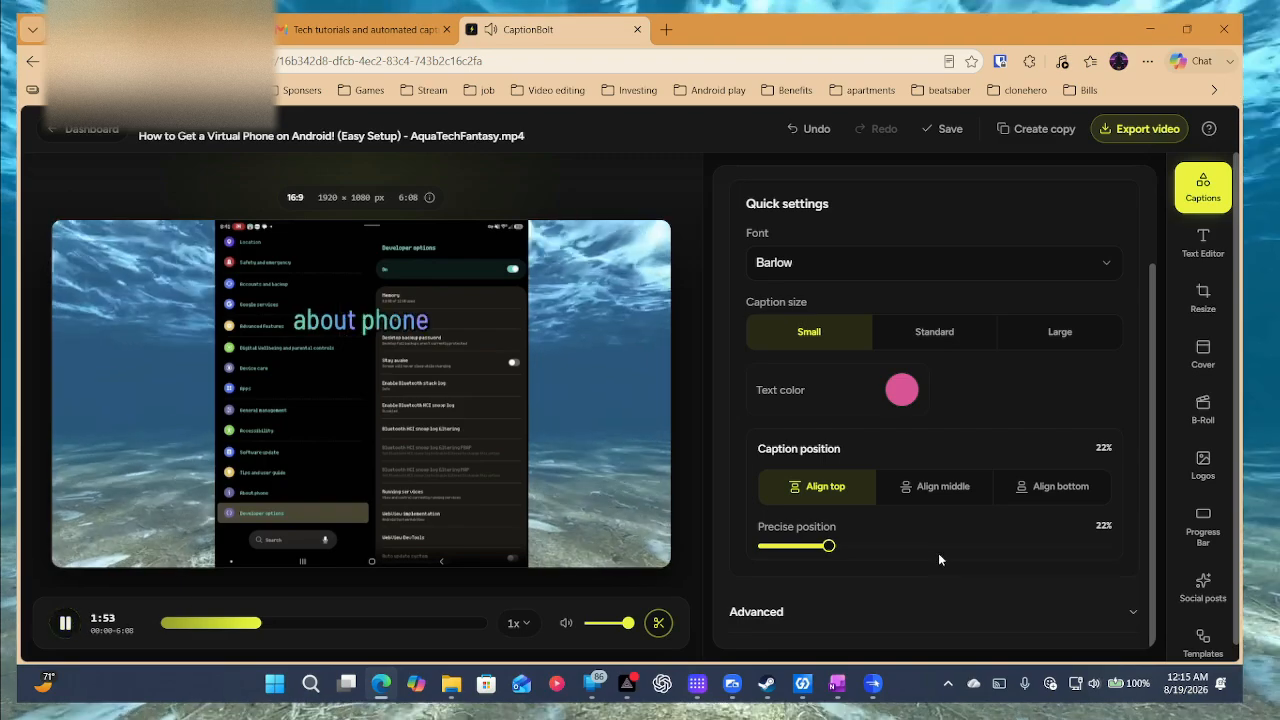
left_click(901, 545)
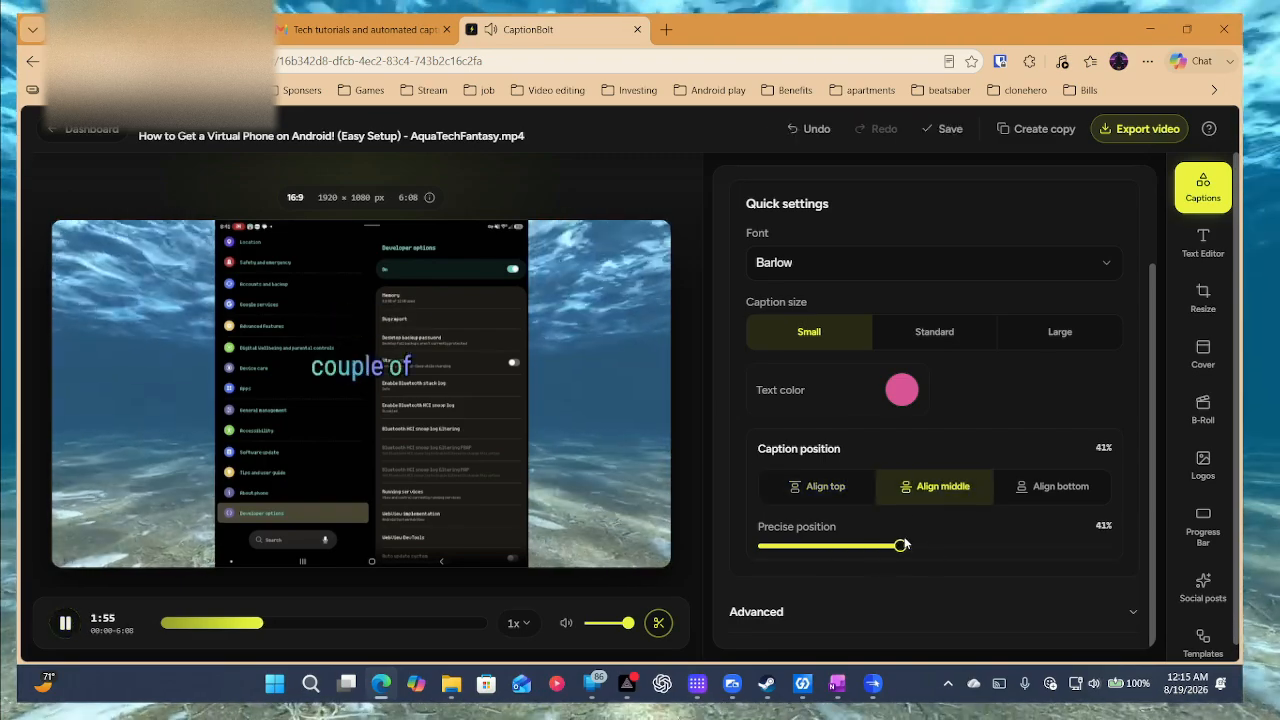
left_click_drag(903, 544, 1127, 551)
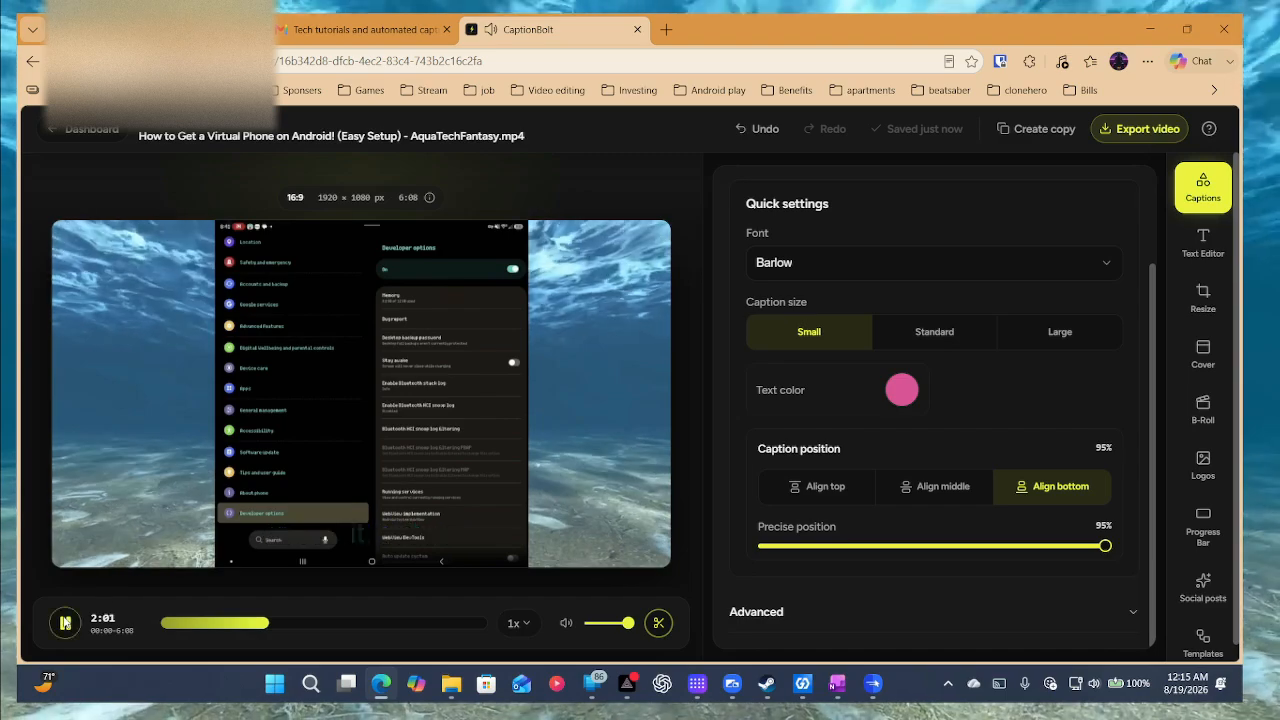
left_click(62, 623)
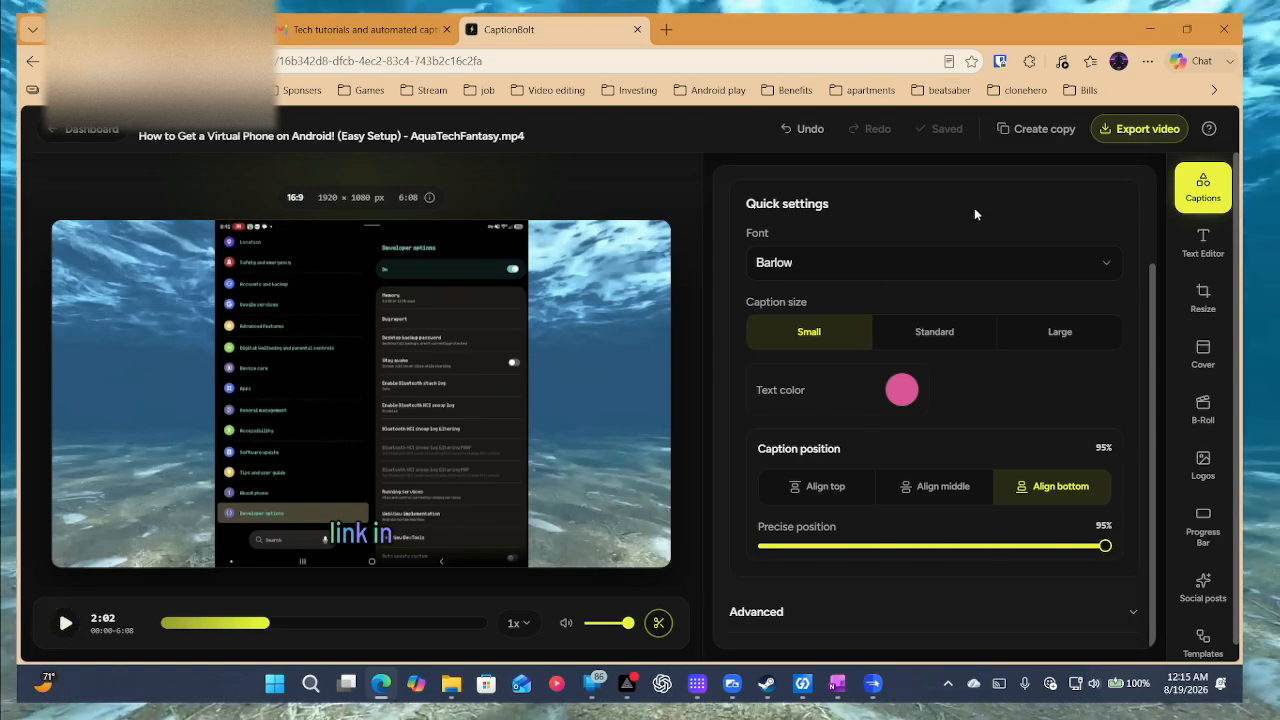
Replace caption 36's text with 'hello techies' in the Text Editor.
left_click(1204, 242)
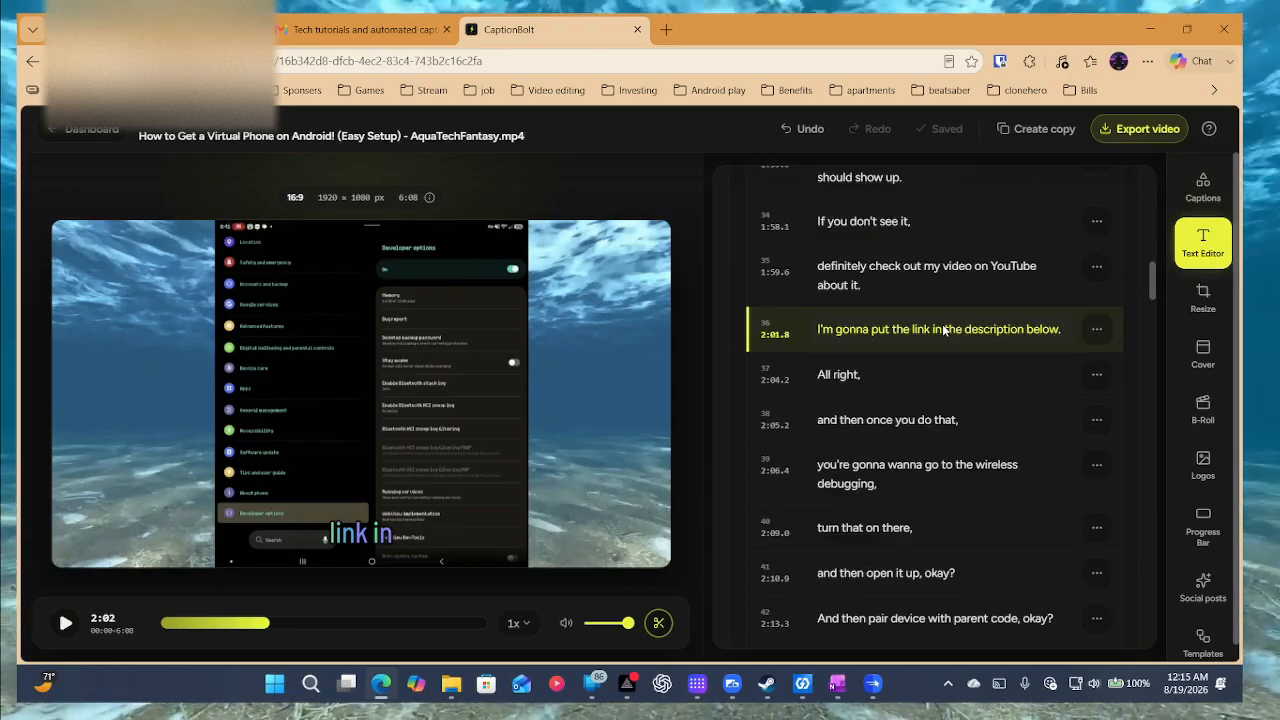
scroll(943, 326, "up", 3)
scroll(943, 322, "up", 2)
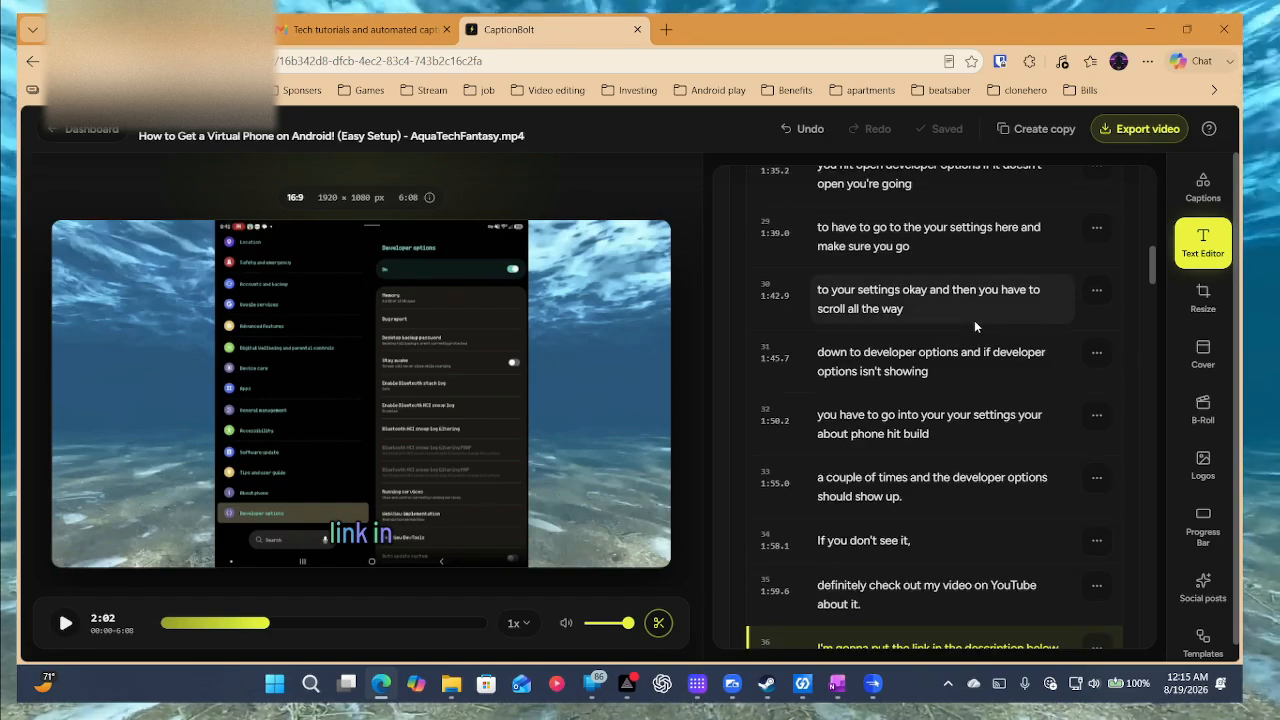
scroll(974, 320, "up", 4)
scroll(971, 337, "down", 8)
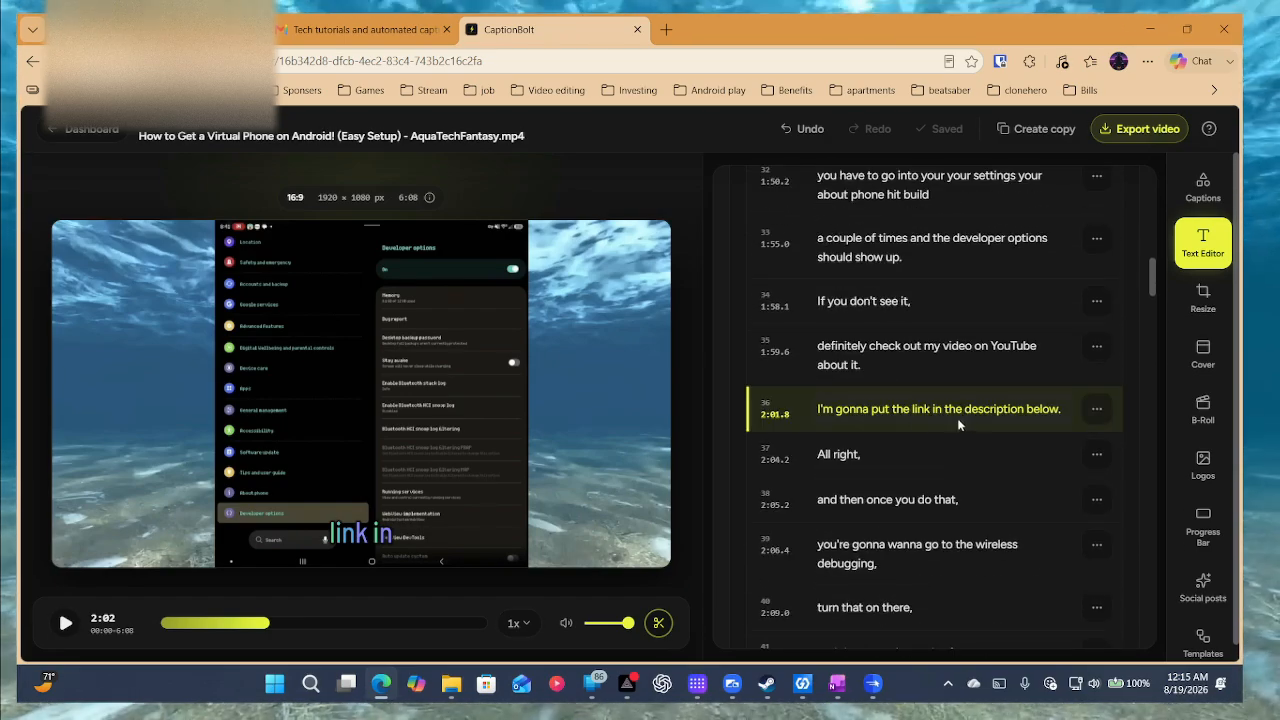
left_click(980, 410)
left_click_drag(1027, 408, 915, 408)
left_click(1045, 408)
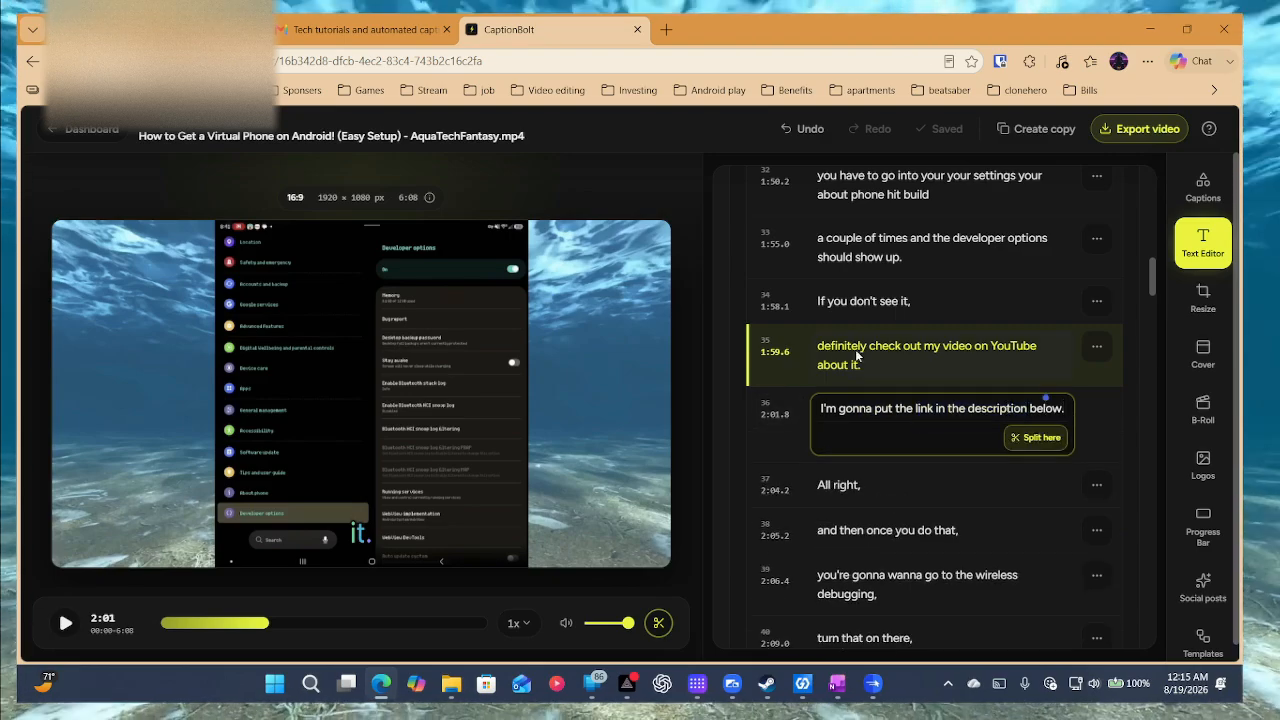
left_click_drag(912, 400, 805, 399)
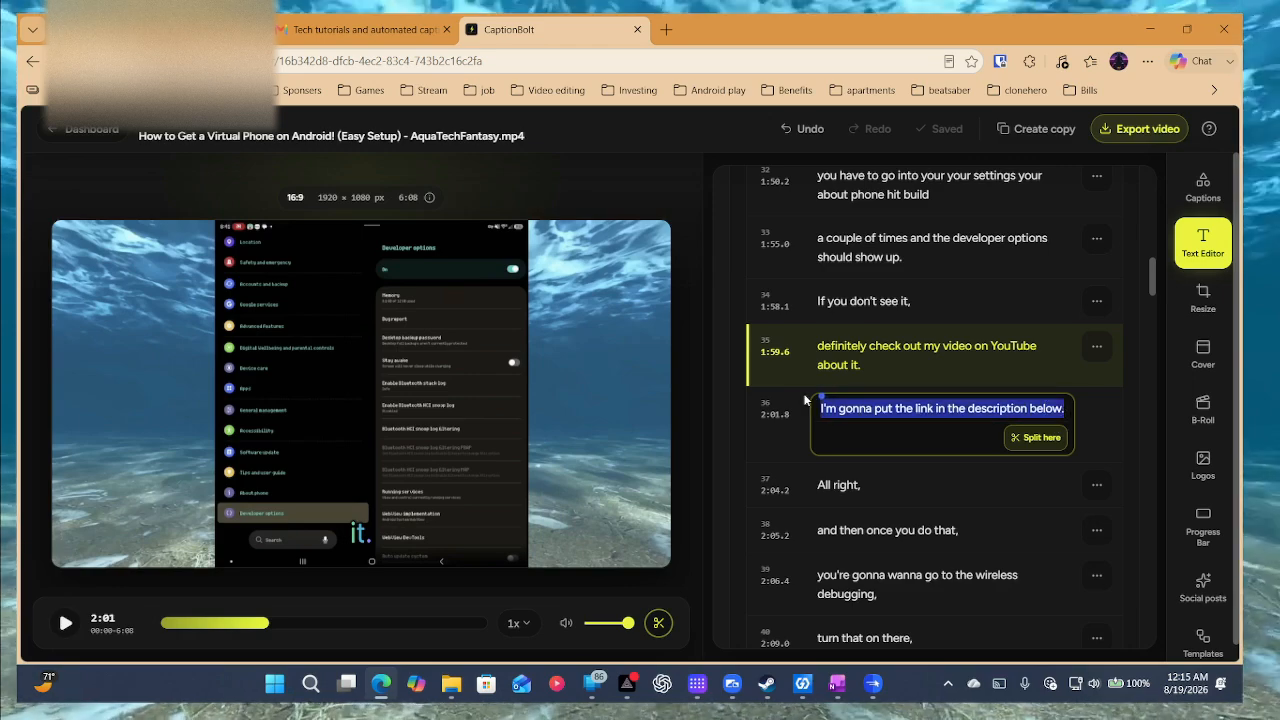
type("hel")
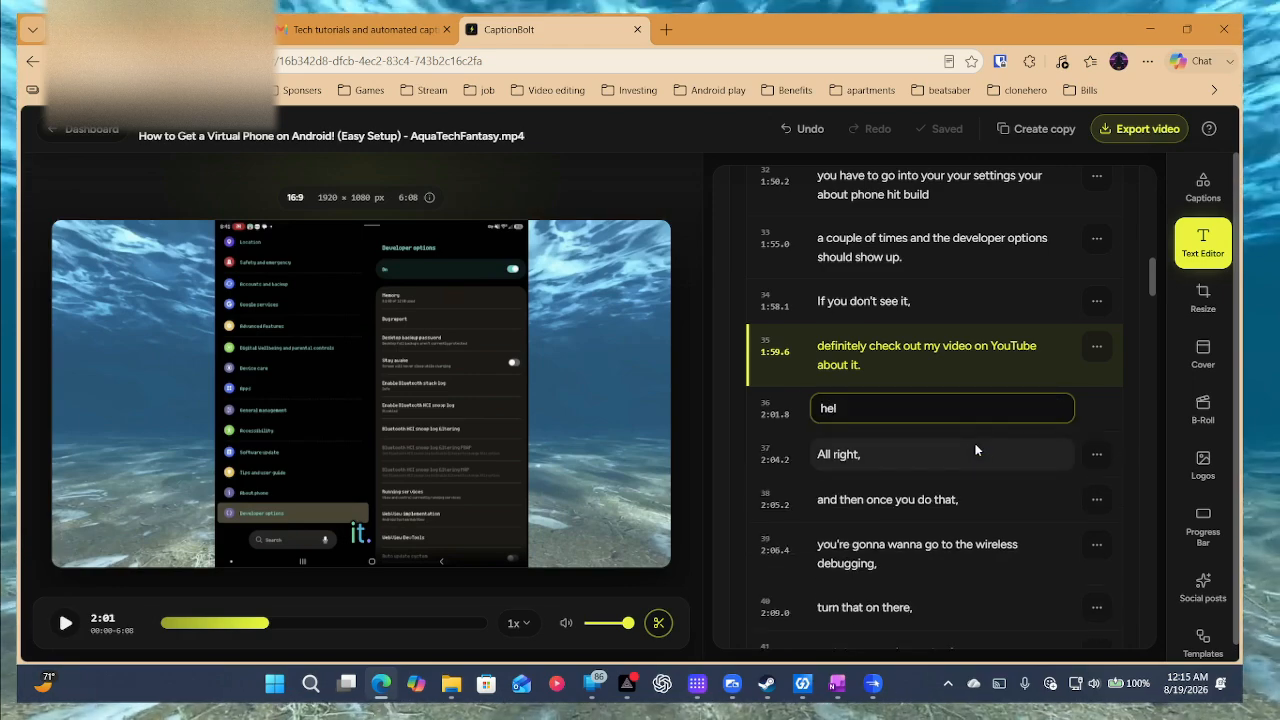
type("lo techie")
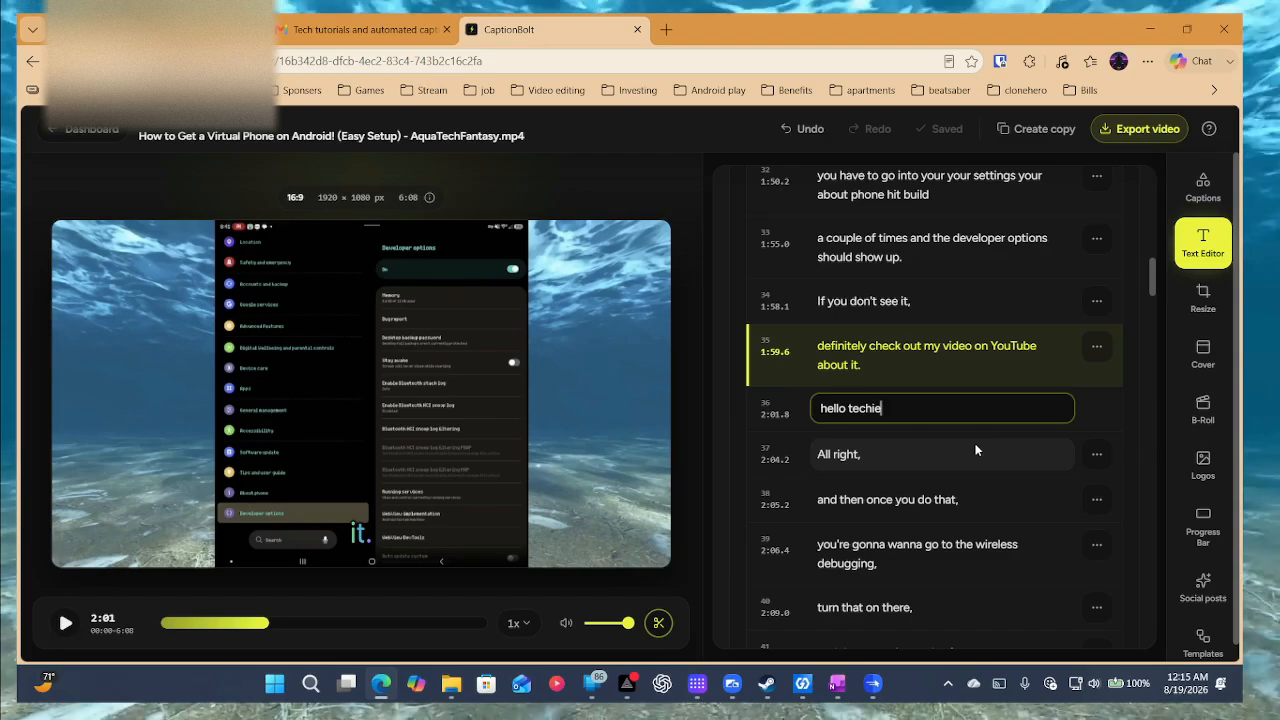
type("s")
key("Return")
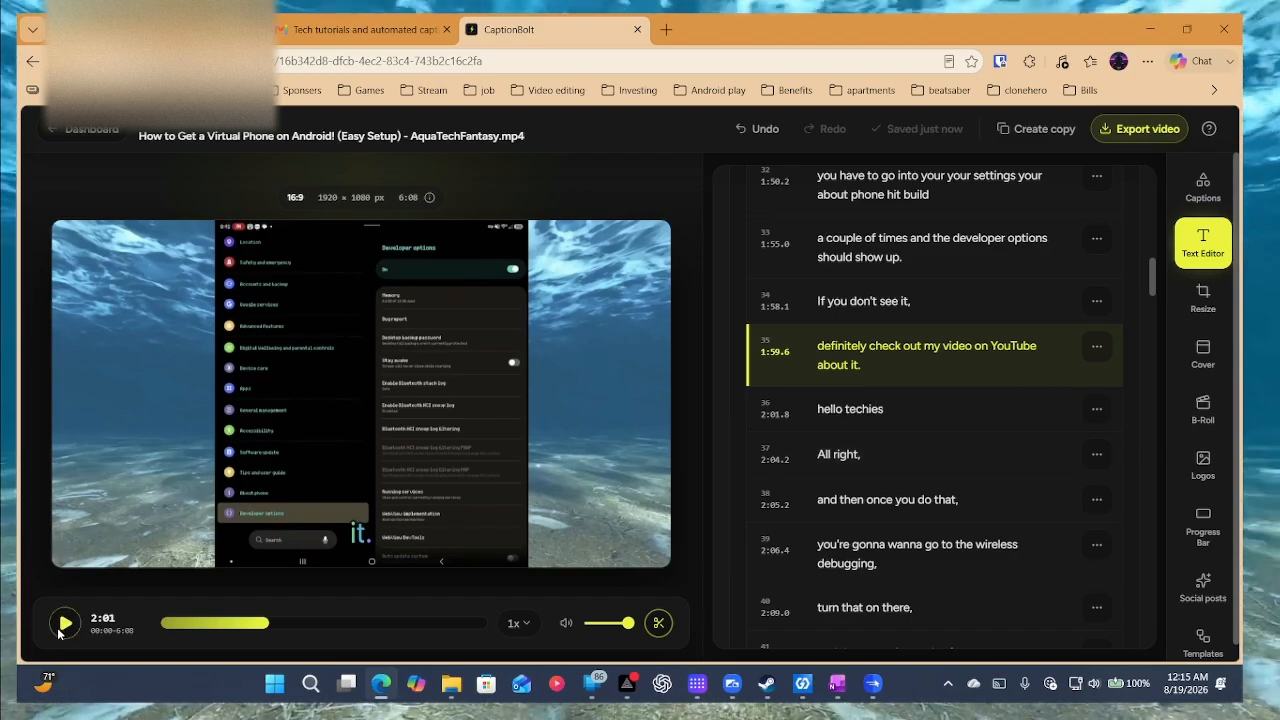
Play back the video to preview the edited 'hello techies' caption.
left_click(65, 623)
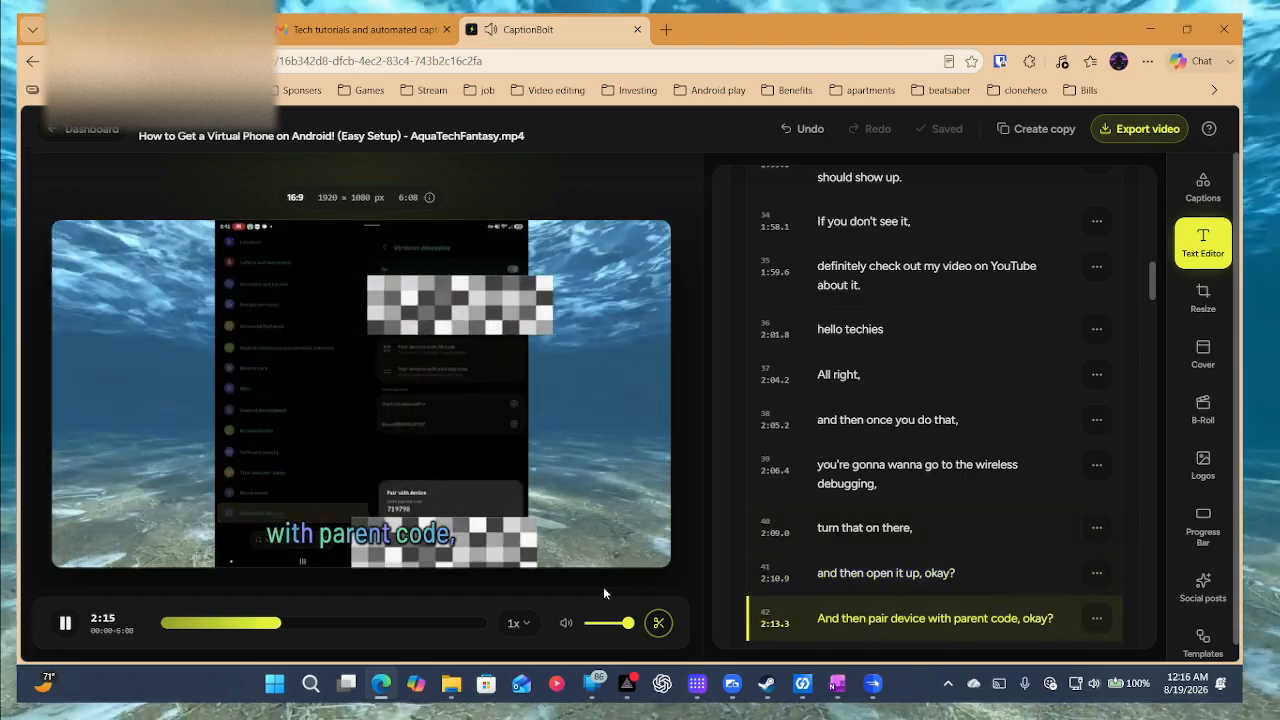
left_click(62, 623)
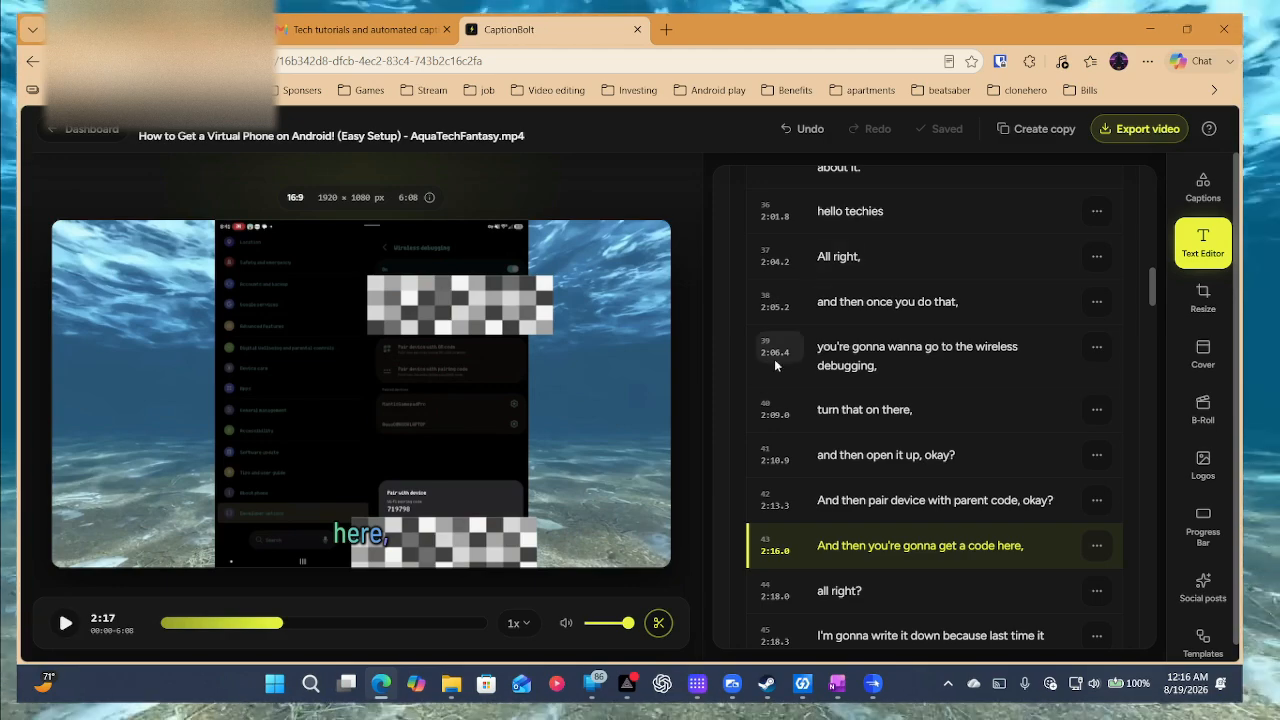
scroll(920, 391, "down", 3)
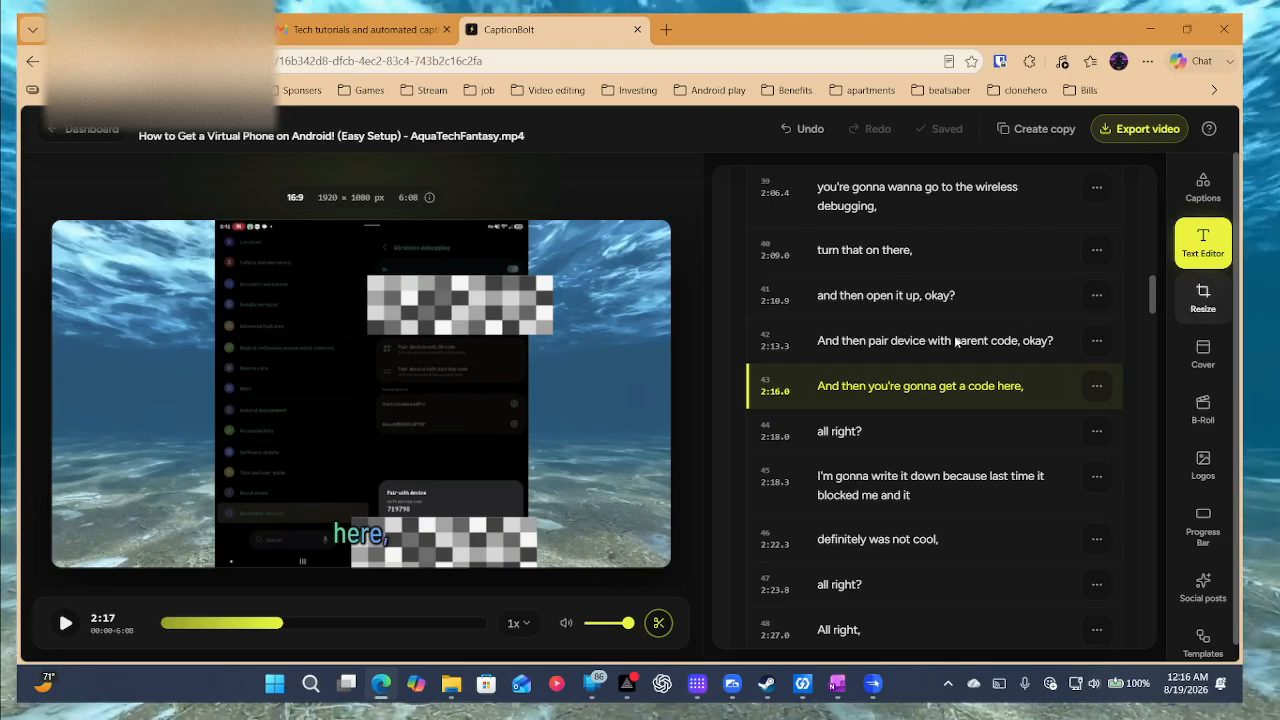
scroll(908, 449, "up", 1)
scroll(908, 444, "up", 20)
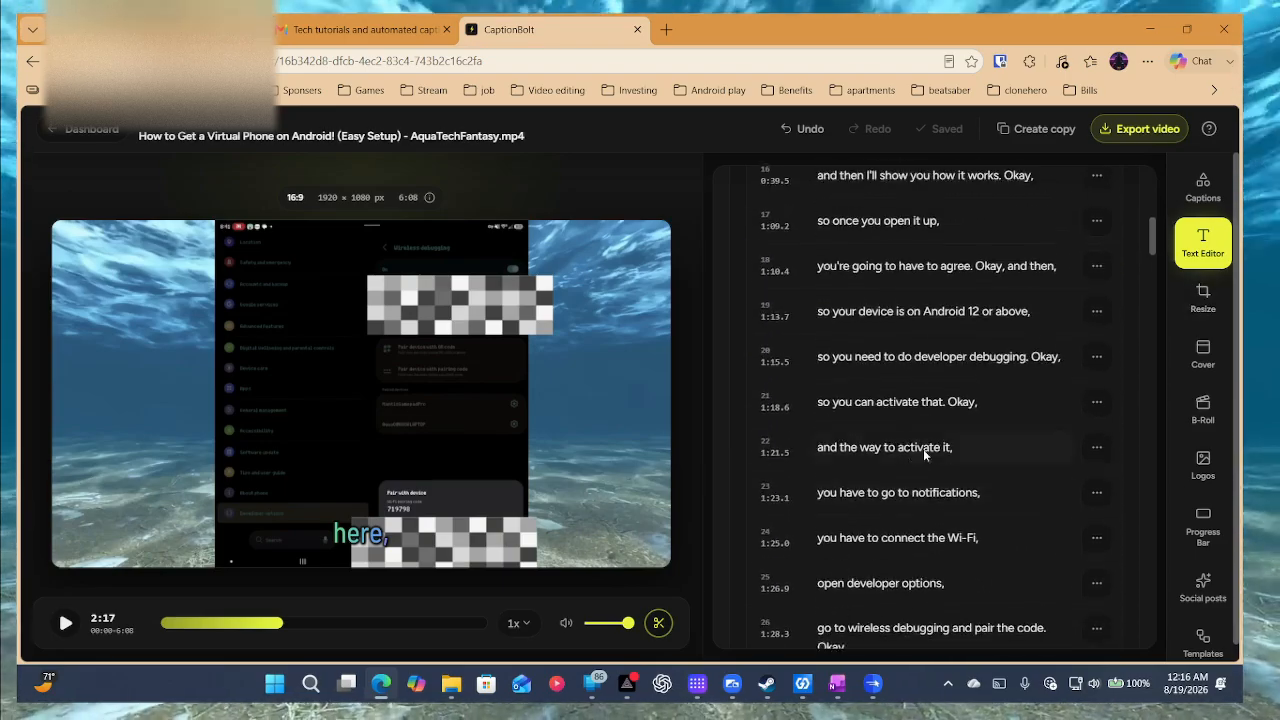
scroll(923, 449, "down", 12)
left_click(1202, 297)
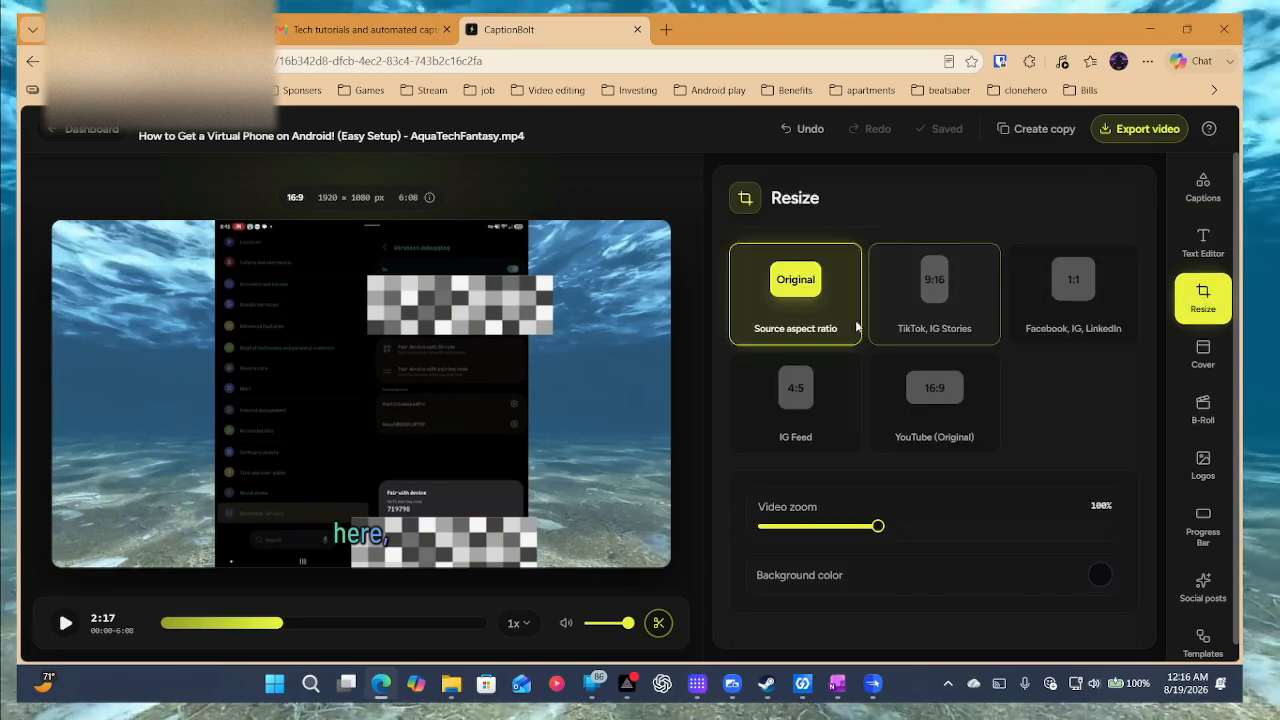
Try the 9:16 vertical format and play it from the start.
left_click(966, 340)
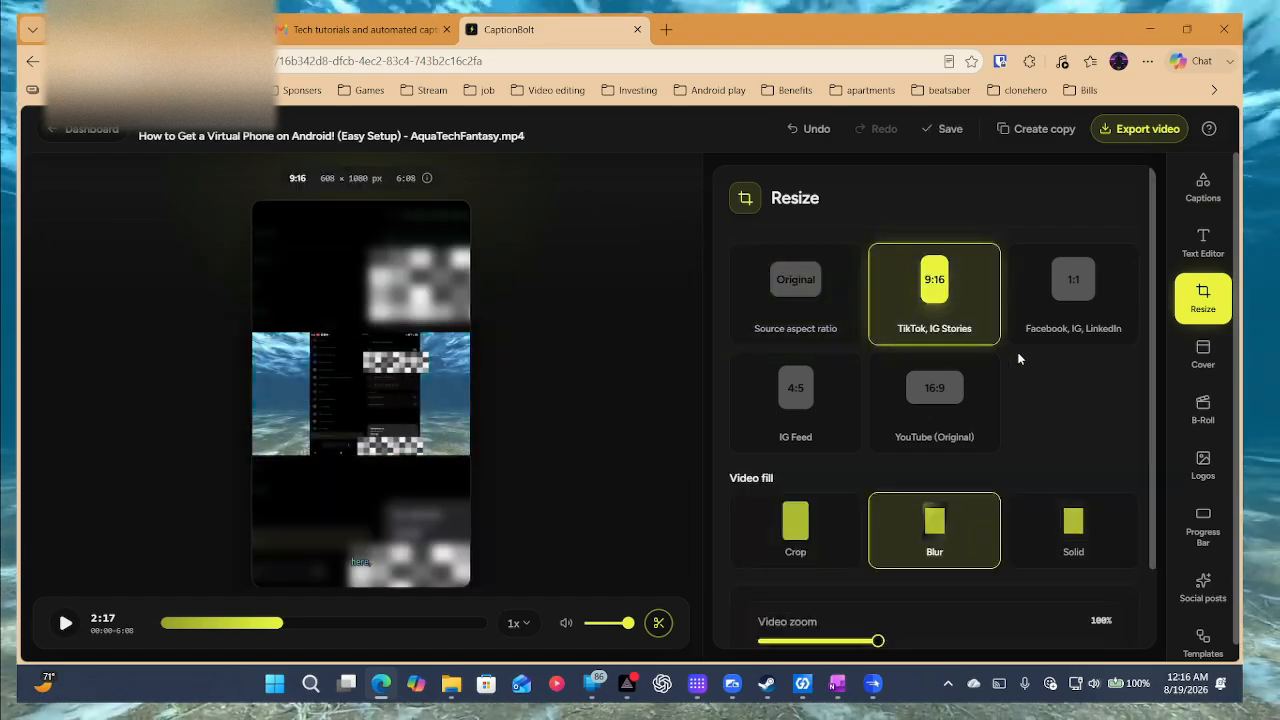
left_click(65, 623)
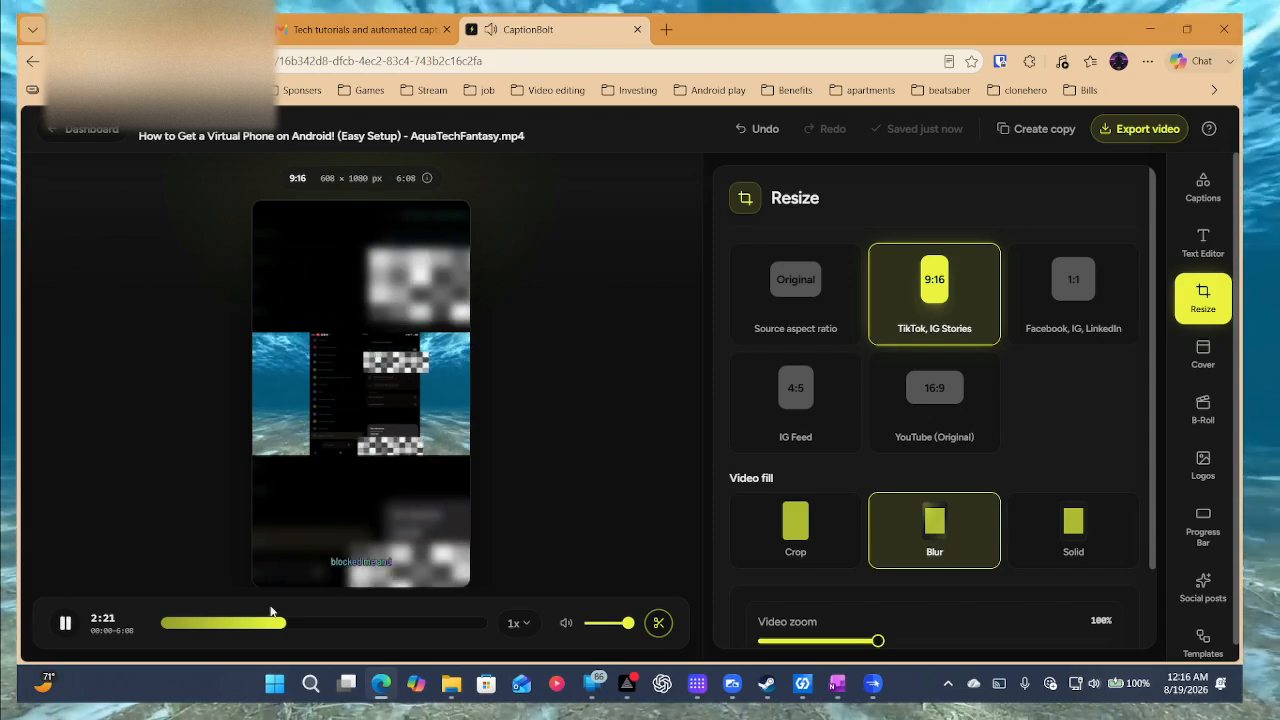
left_click(162, 623)
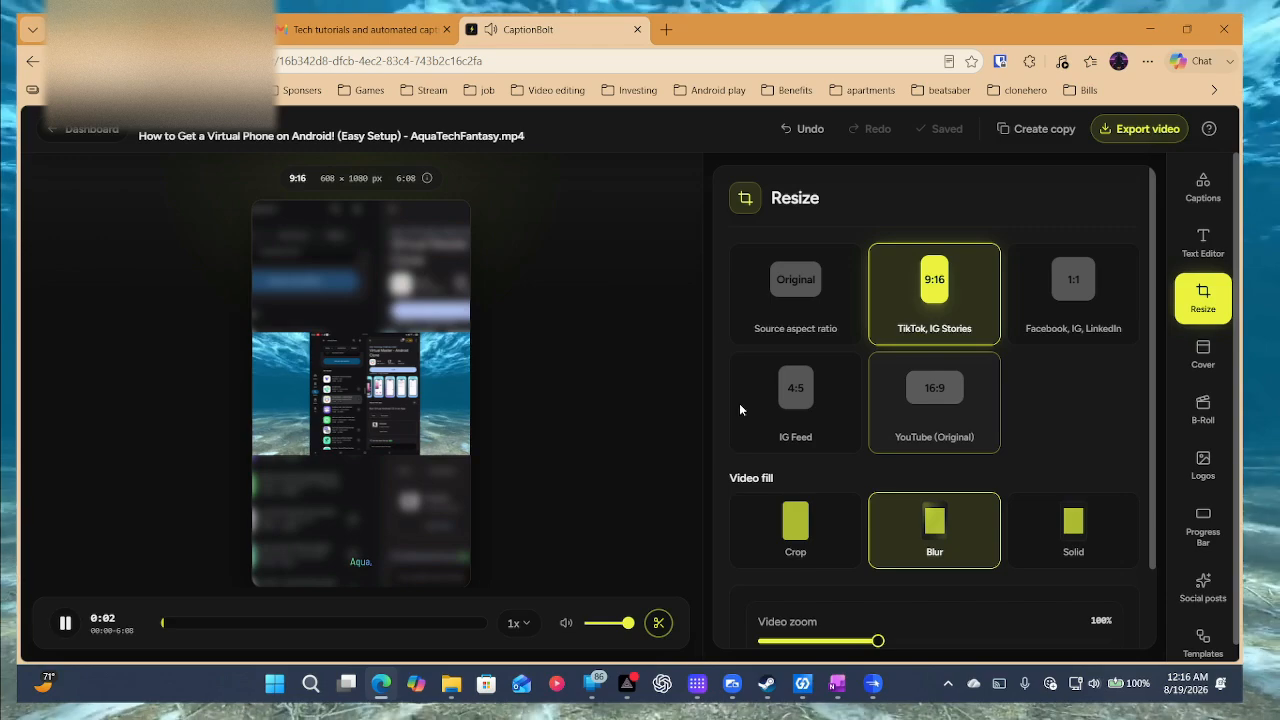
left_click(65, 623)
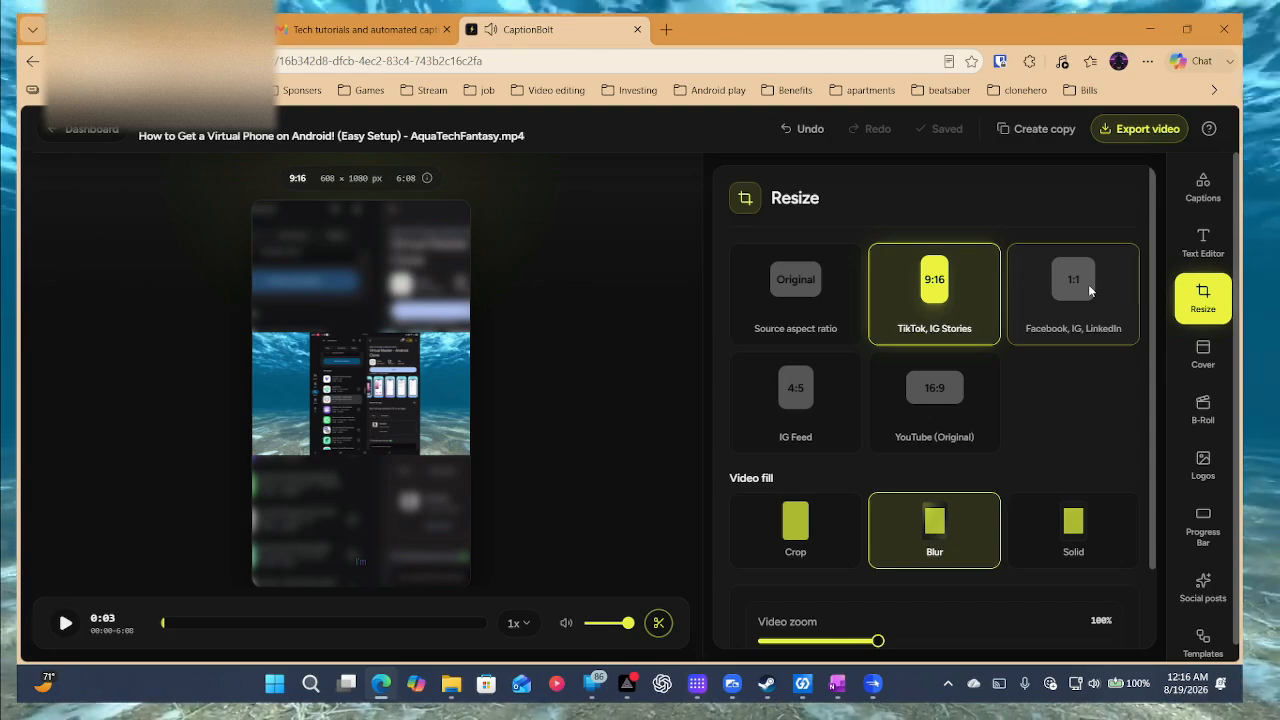
Compare square 1:1, then switch to 4:5 IG Feed (864 × 1080) with Crop fill.
left_click(1058, 300)
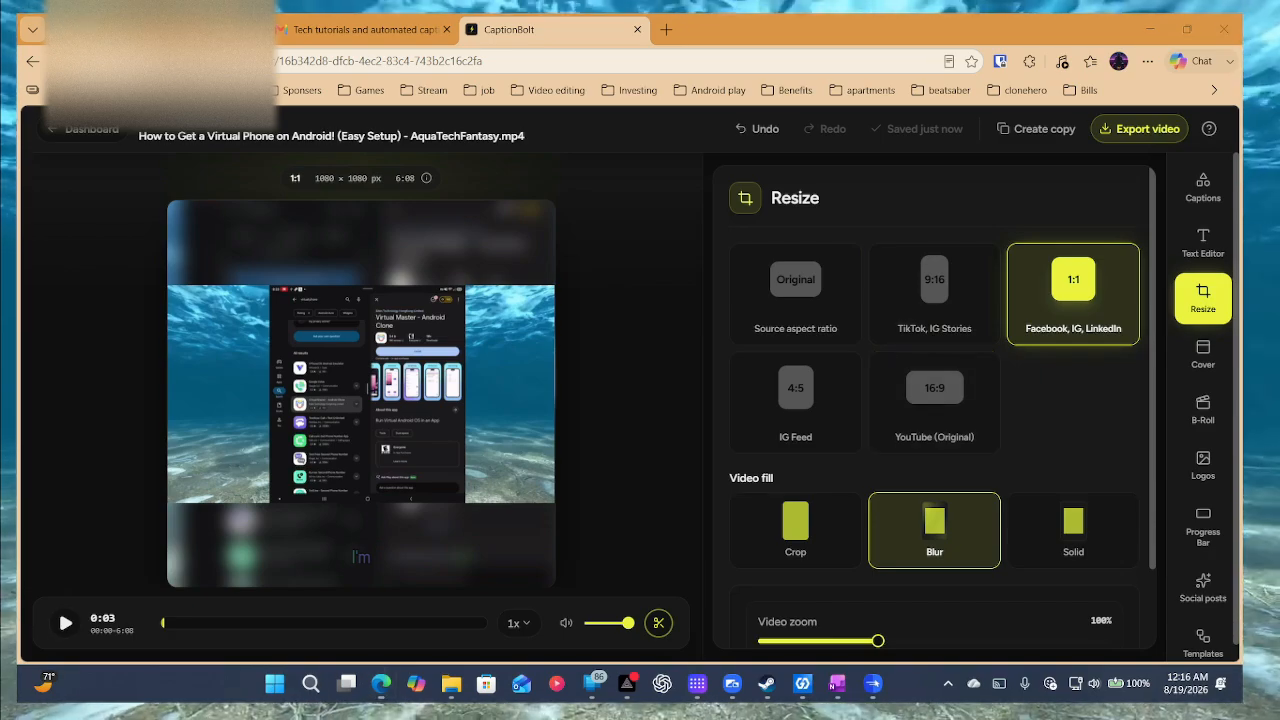
left_click(79, 628)
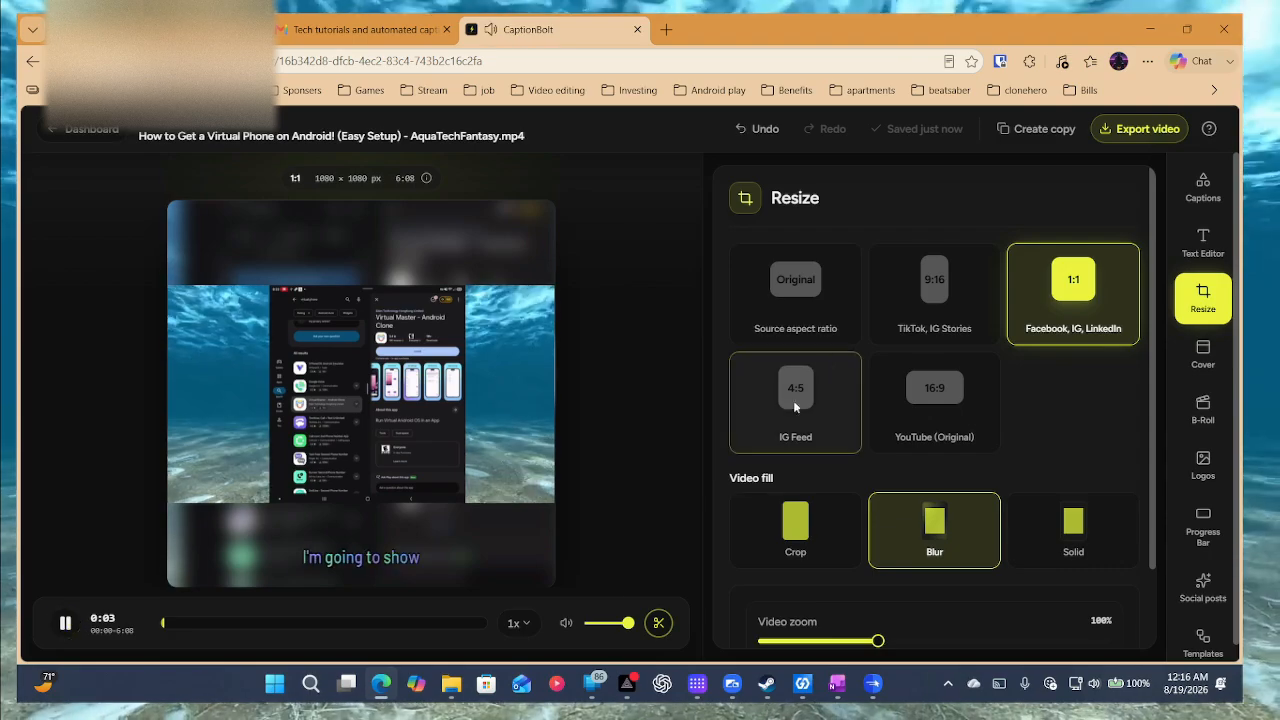
left_click(930, 302)
left_click(1095, 297)
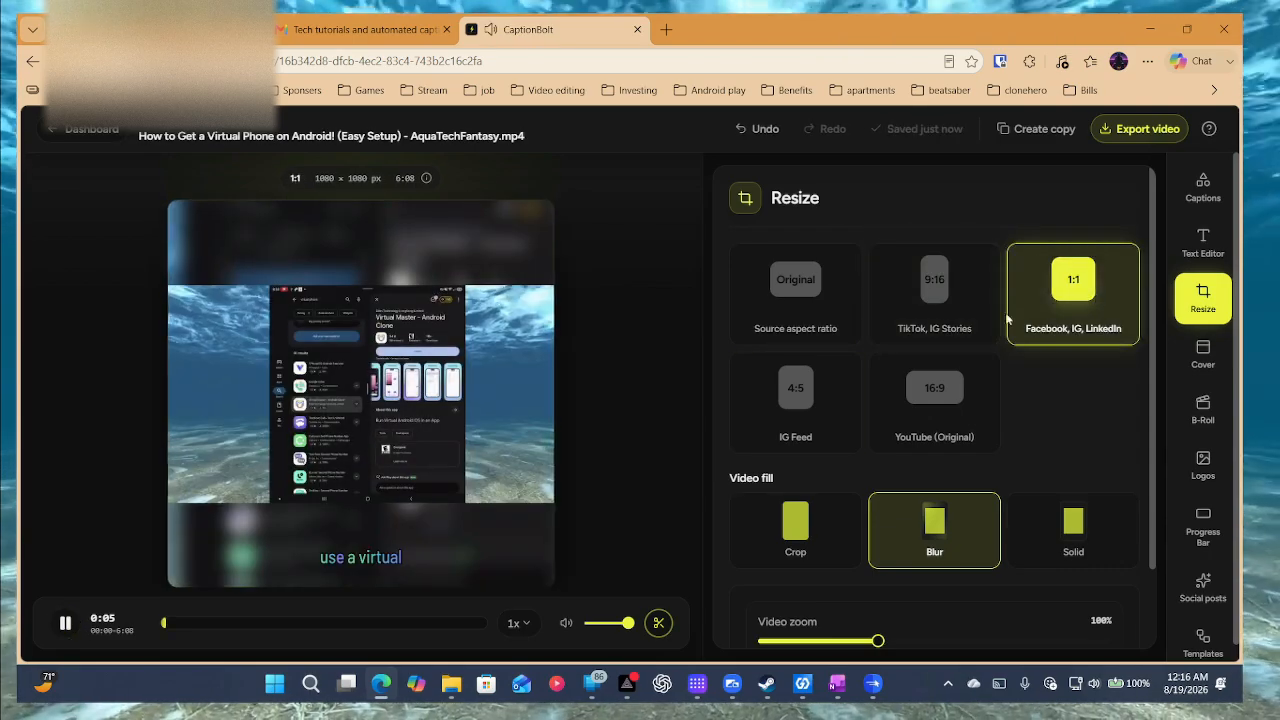
left_click(345, 574)
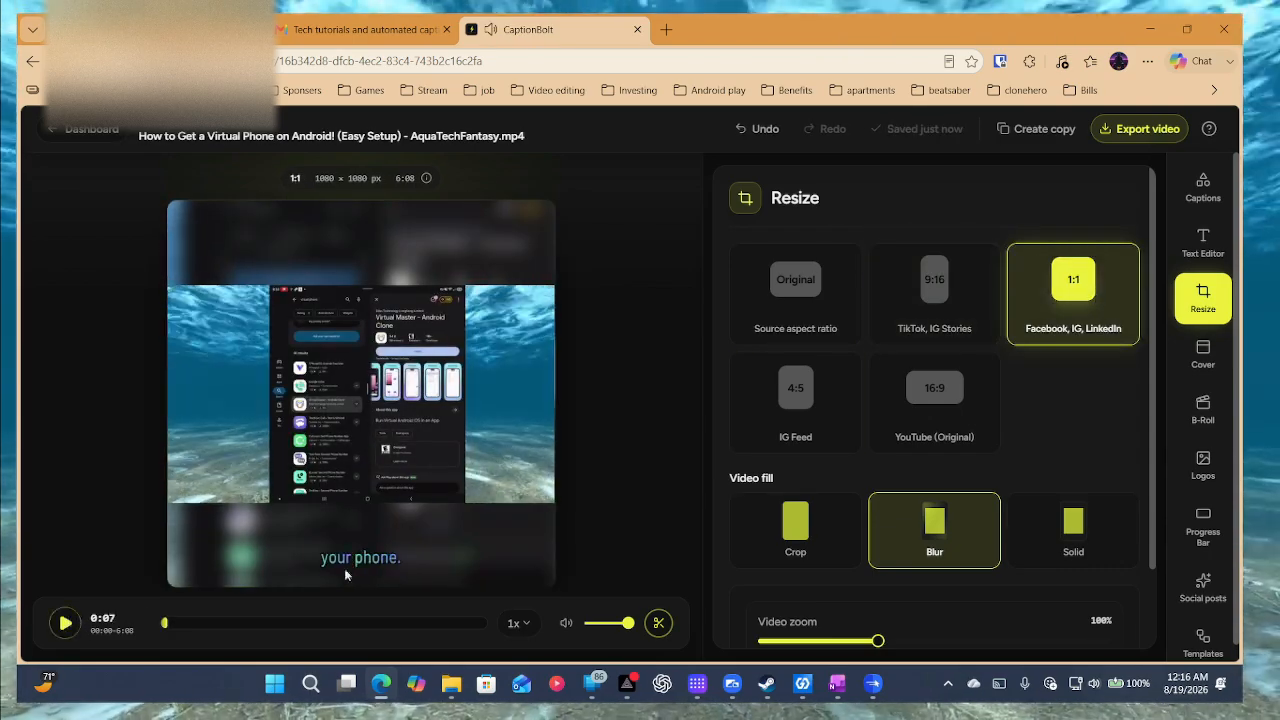
left_click(808, 424)
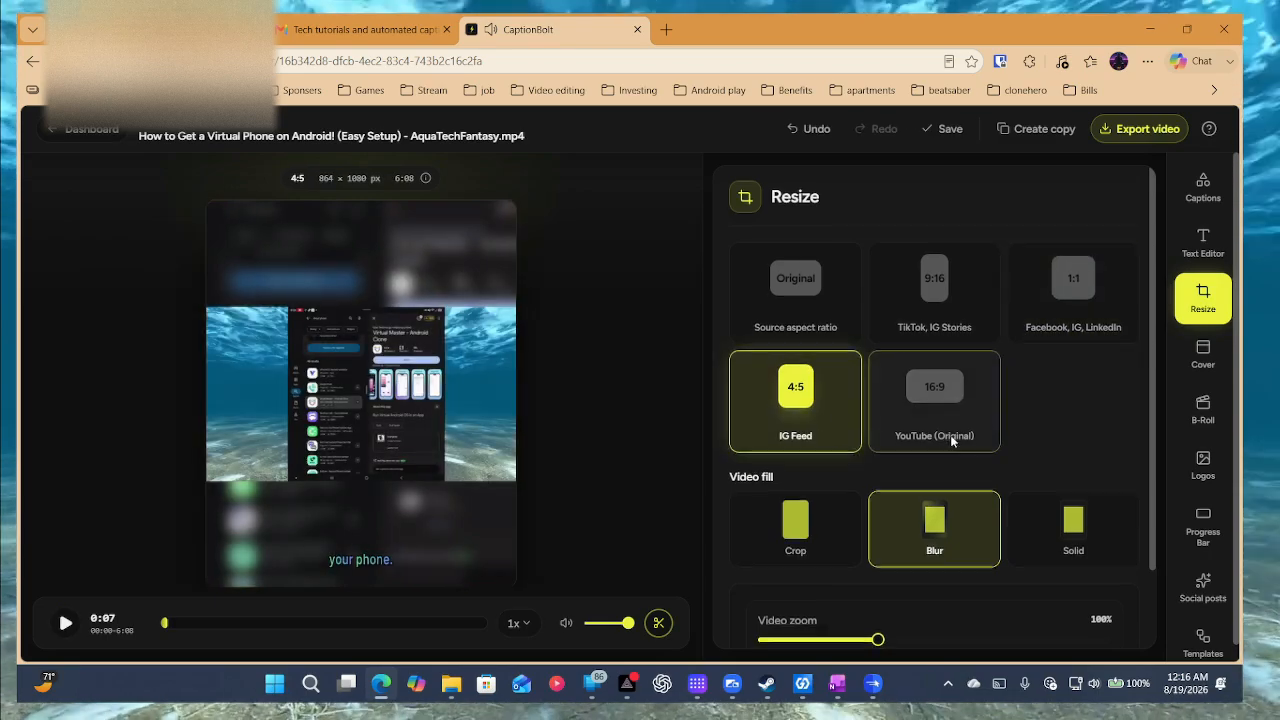
scroll(960, 420, "down", 1)
left_click(72, 624)
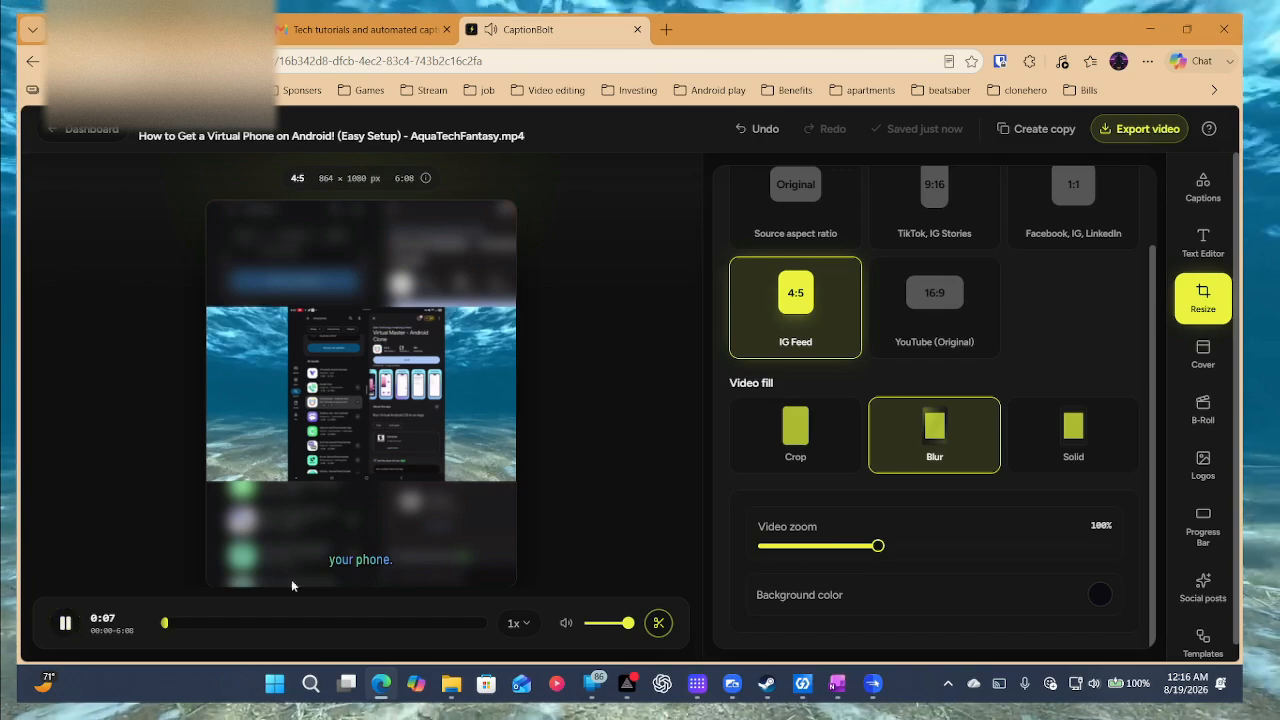
left_click(818, 452)
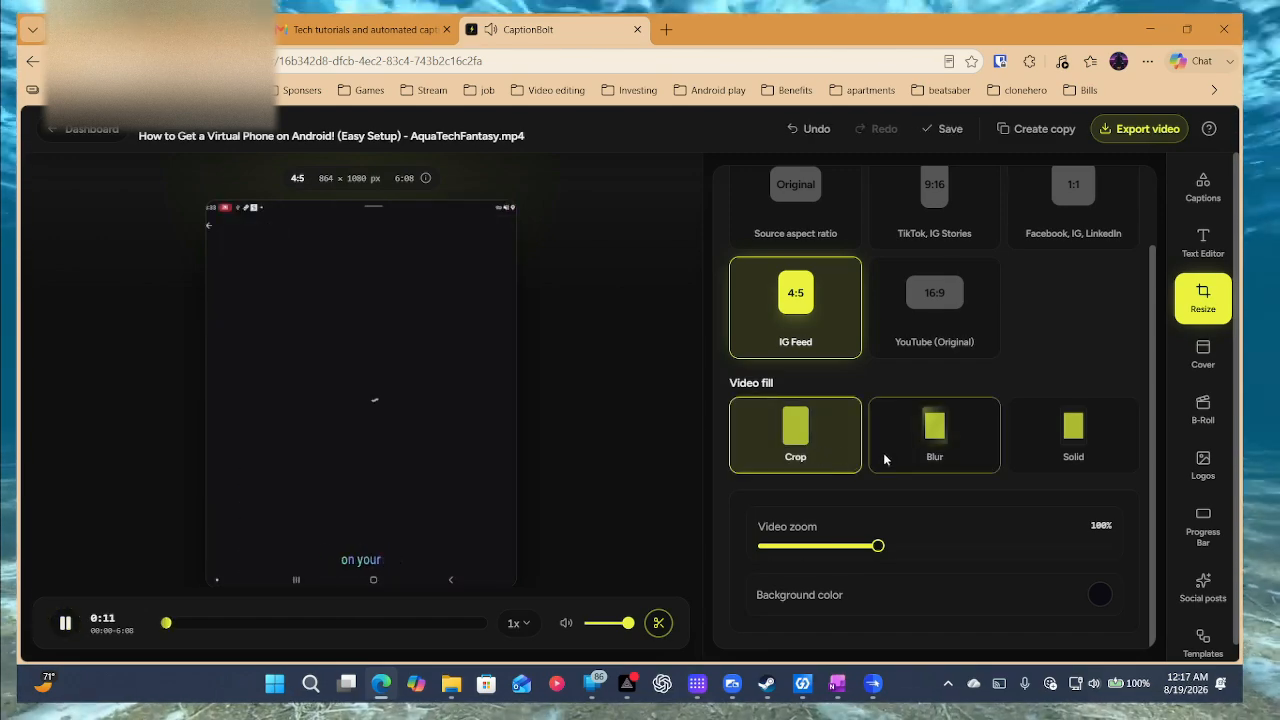
Compare Crop and Blur fills, keeping Blur with video zoom at 145%.
left_click(907, 453)
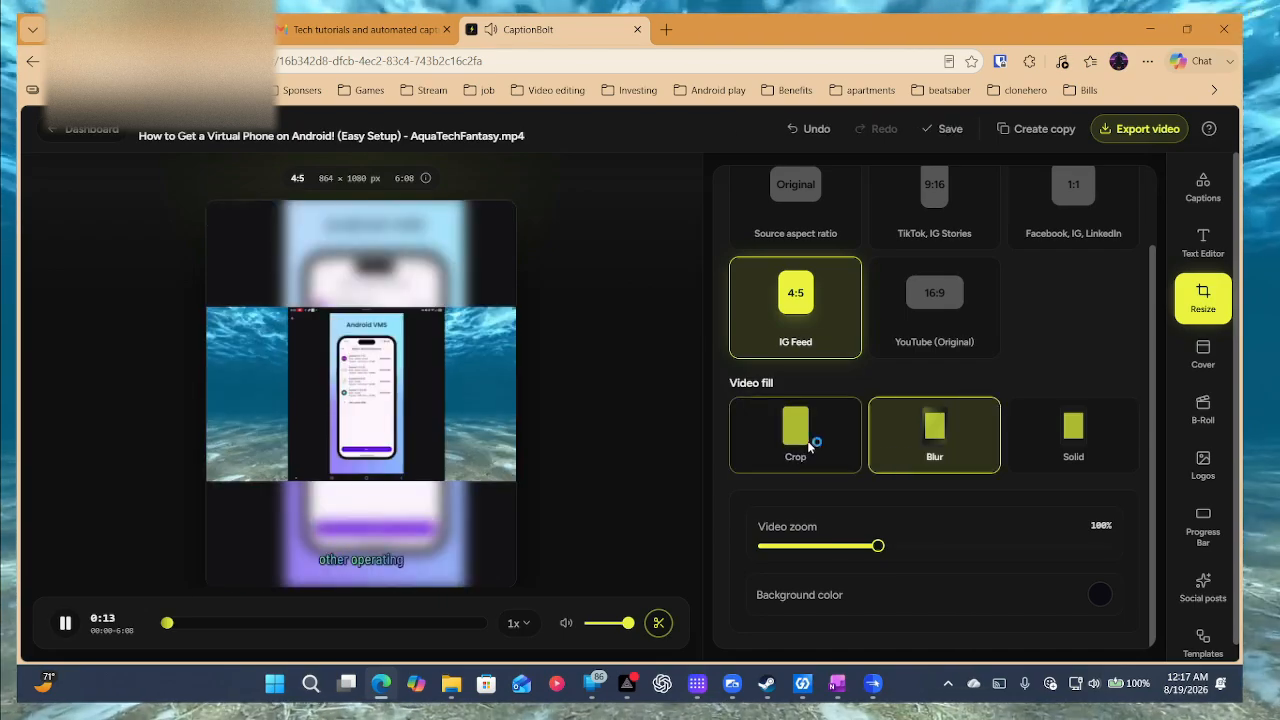
left_click(810, 432)
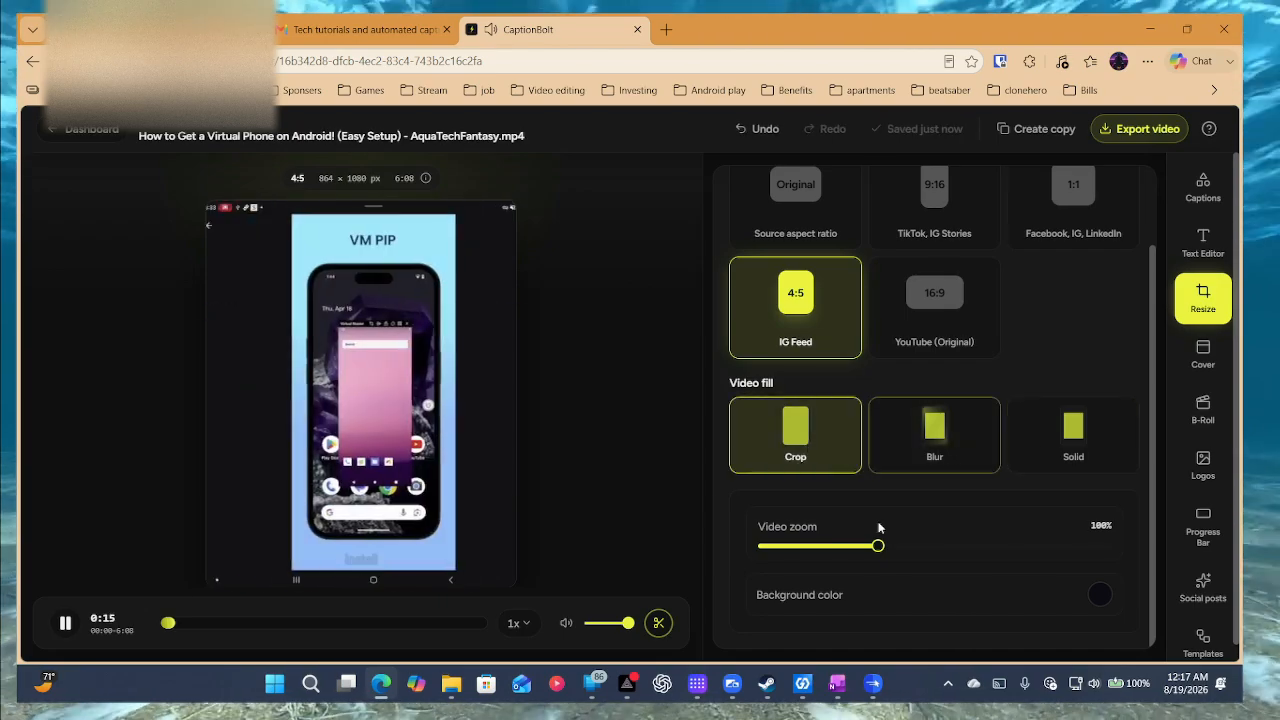
left_click_drag(879, 551, 853, 546)
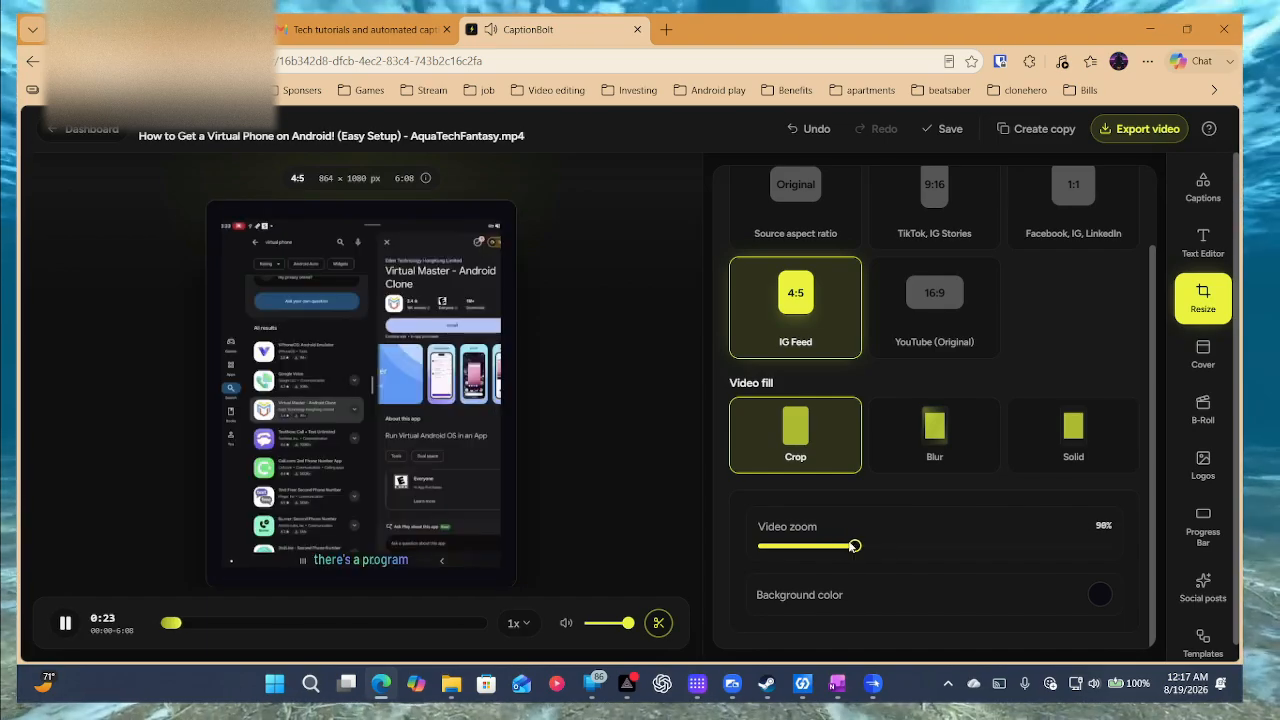
left_click(943, 441)
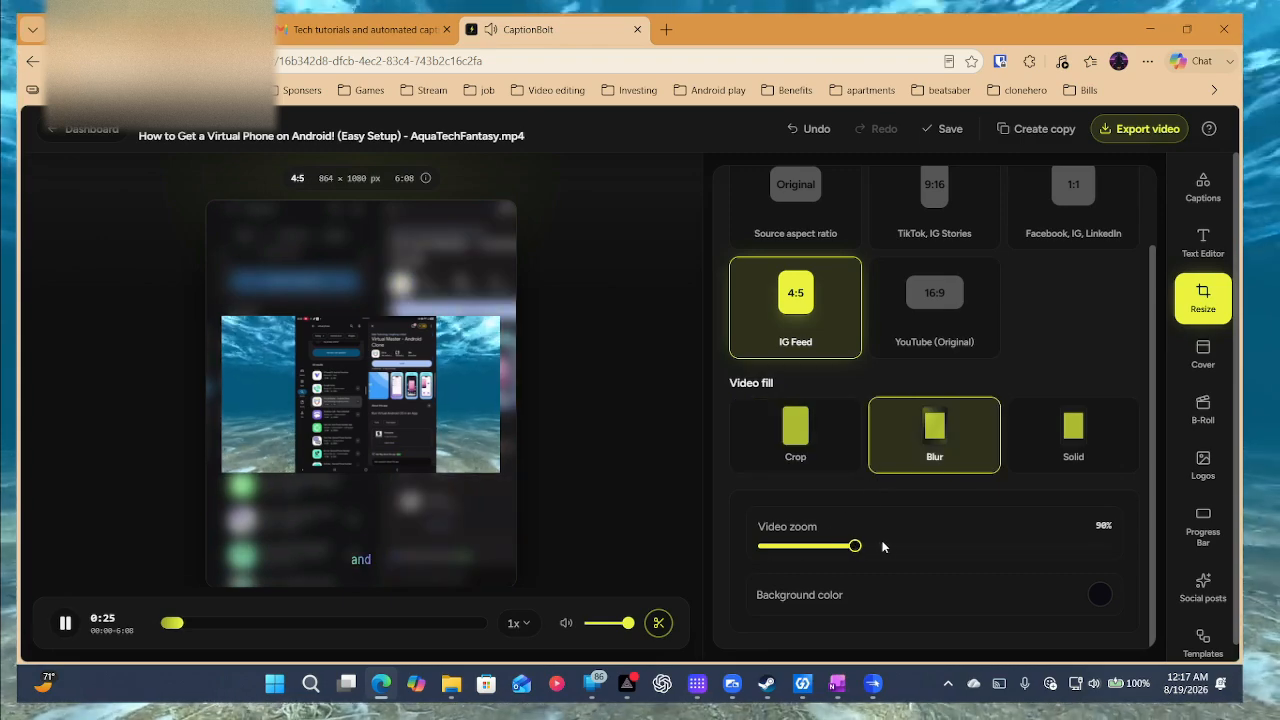
left_click_drag(883, 546, 1043, 540)
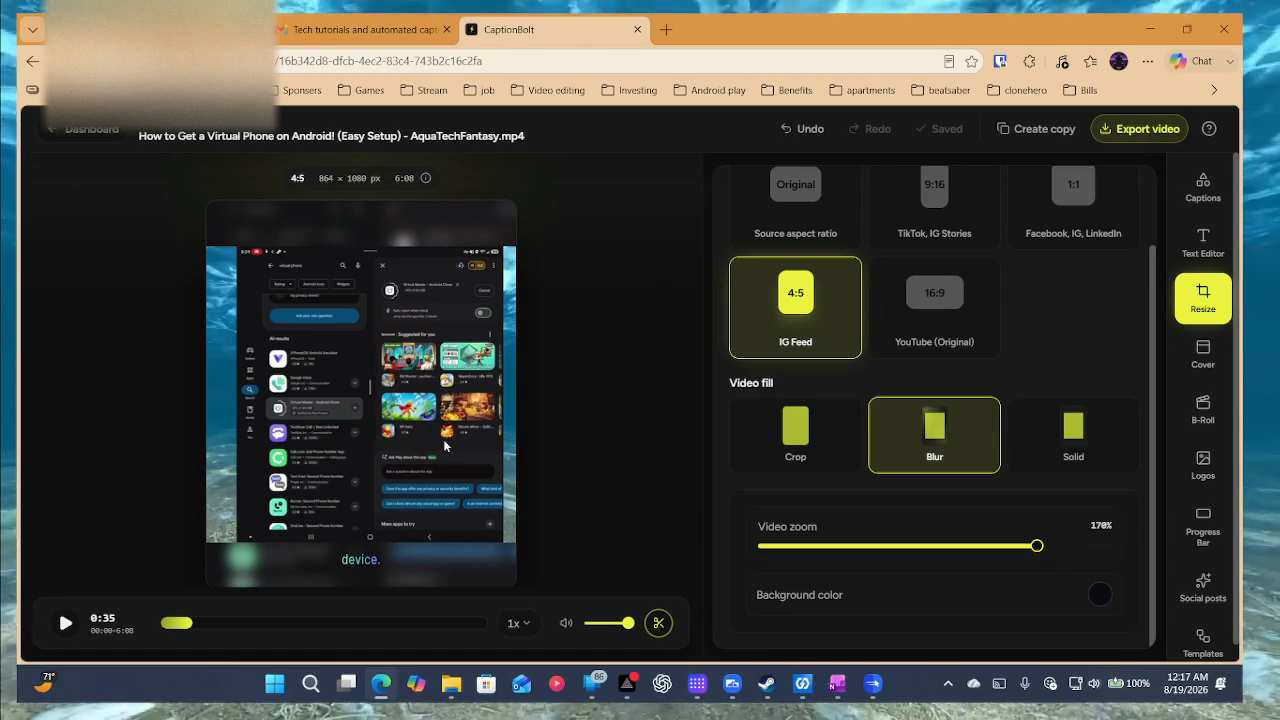
left_click(66, 620)
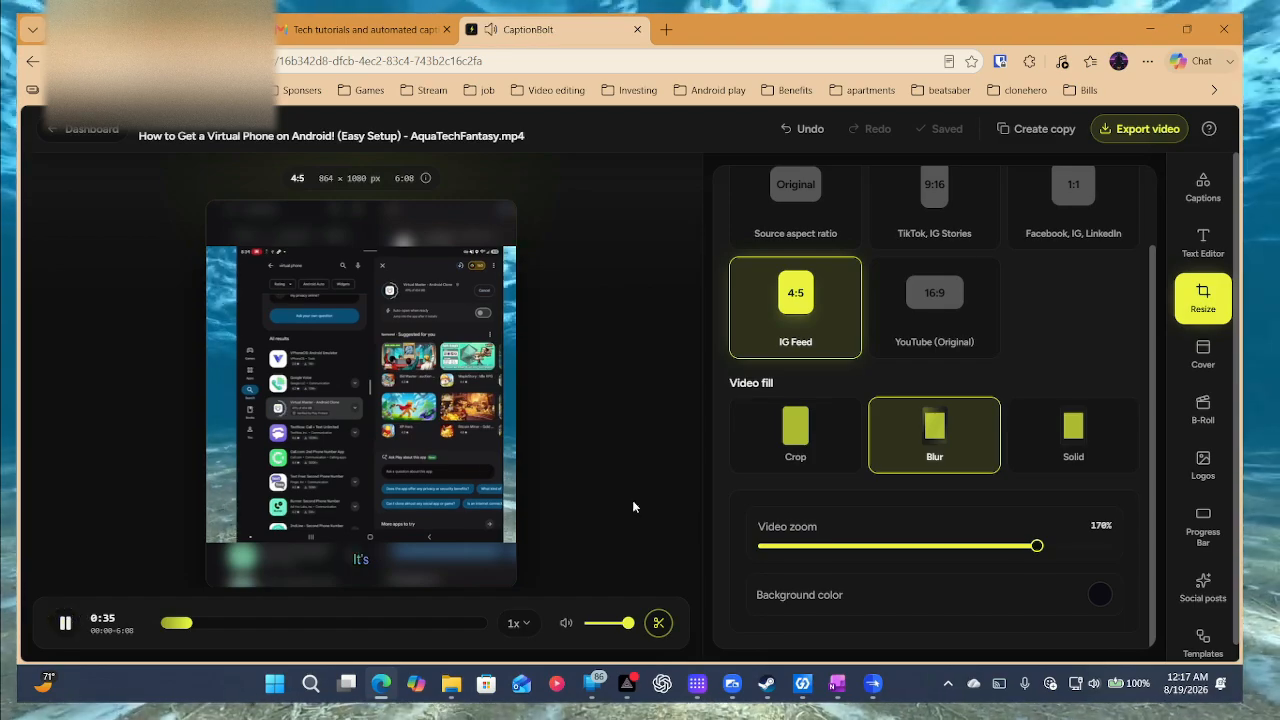
left_click_drag(1040, 544, 980, 545)
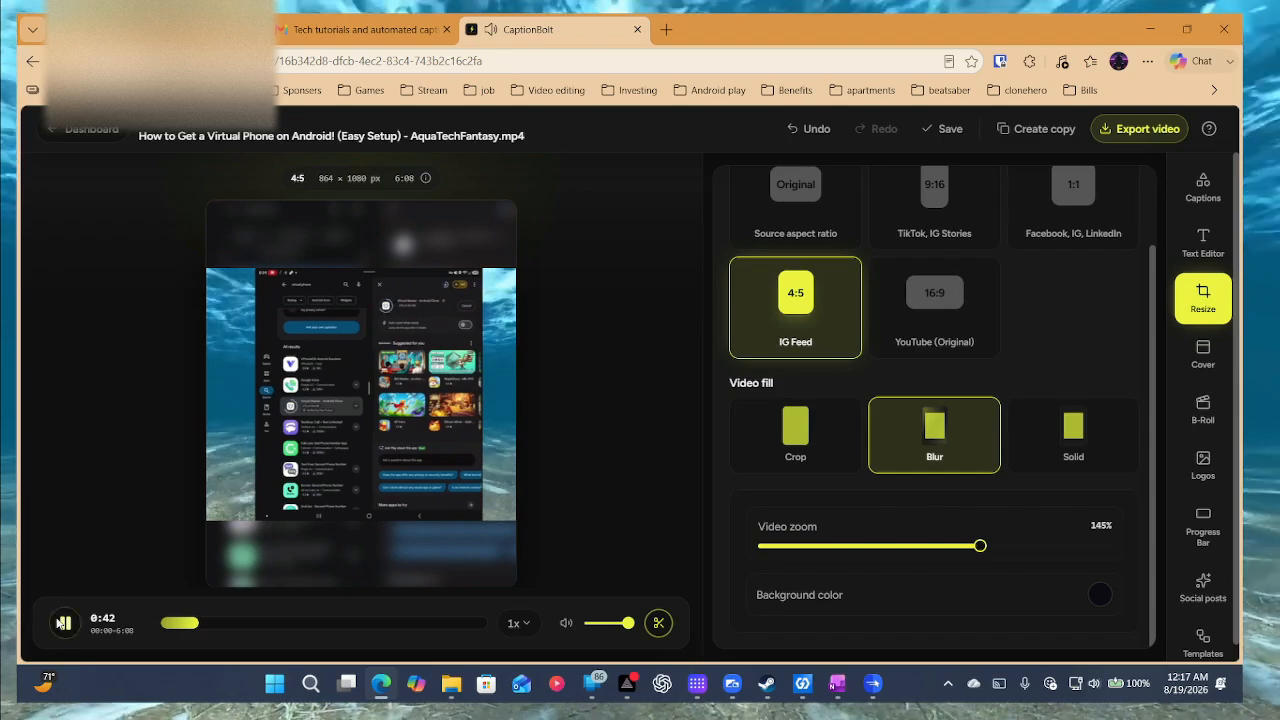
left_click(62, 622)
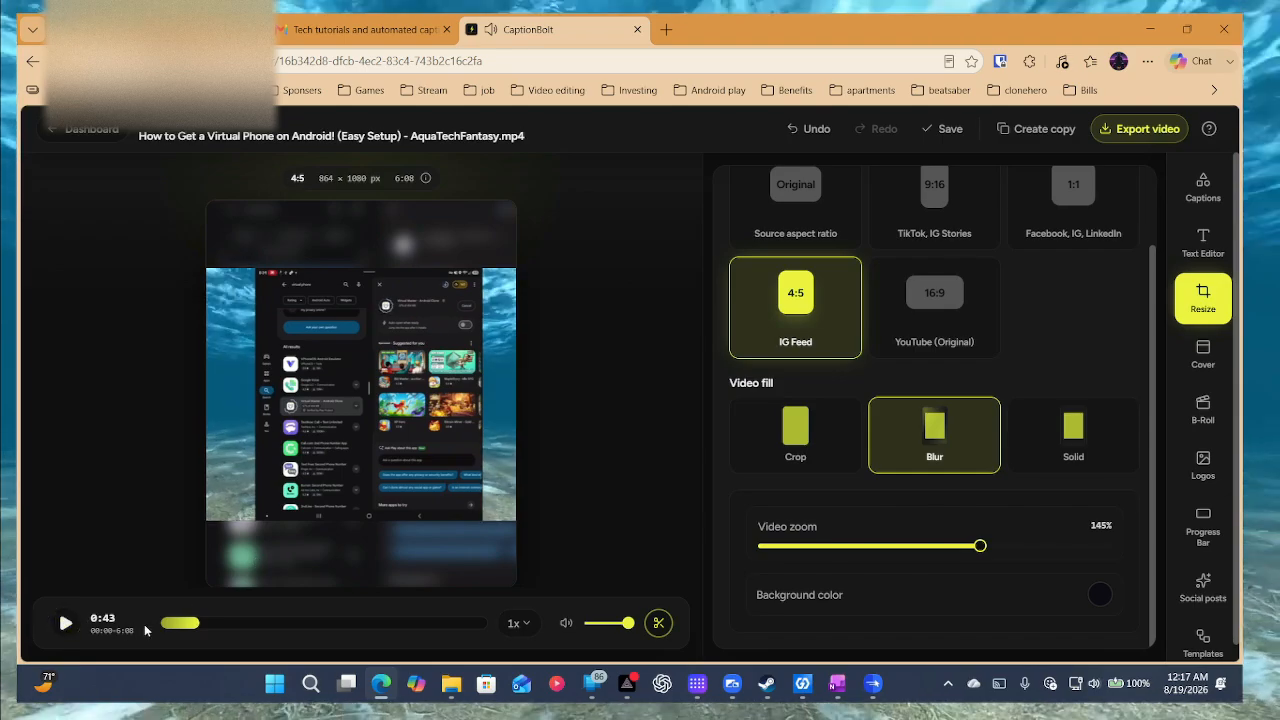
Switch the fill to Crop and zoom out to 85% to show the whole phone.
left_click(1092, 456)
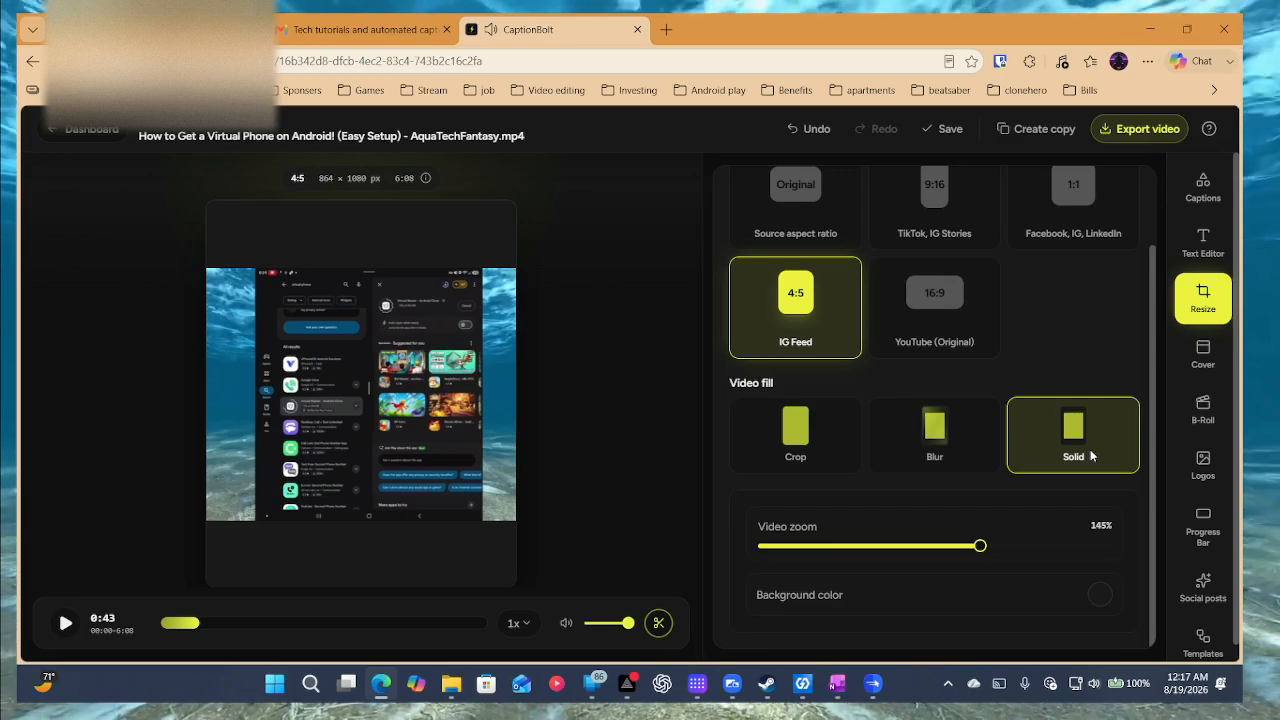
left_click(933, 456)
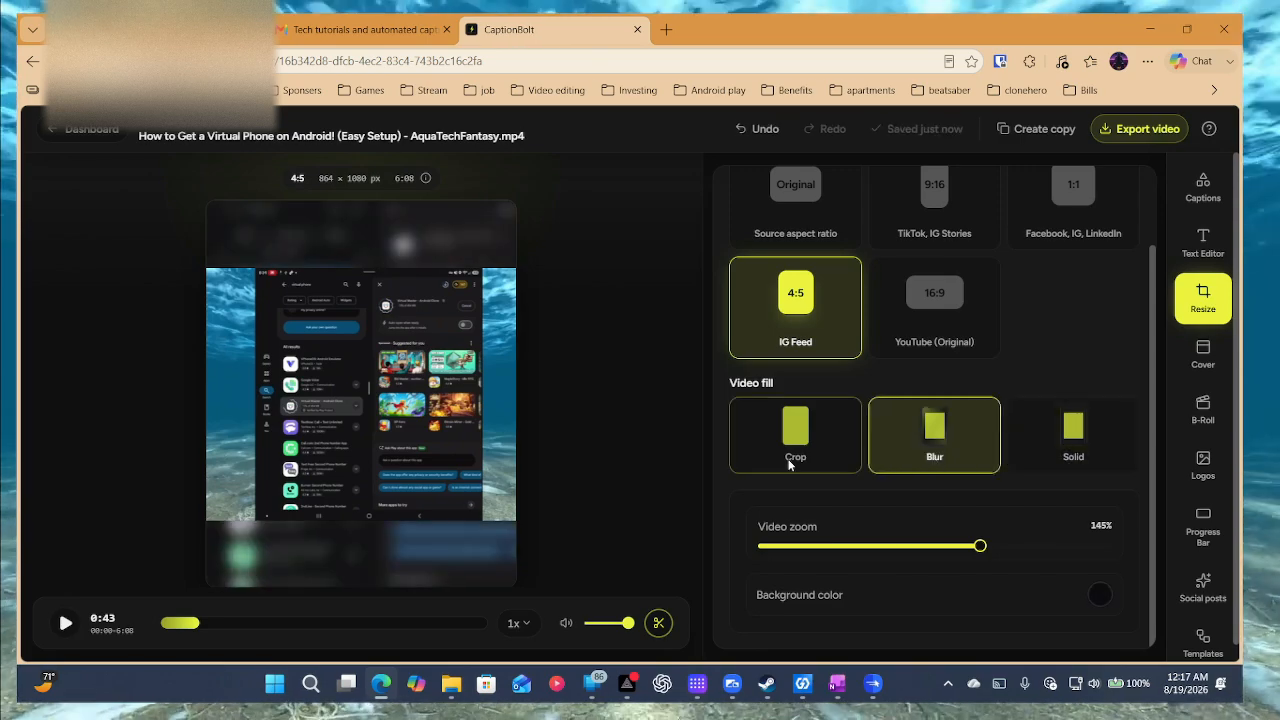
left_click(789, 460)
left_click_drag(978, 549, 843, 547)
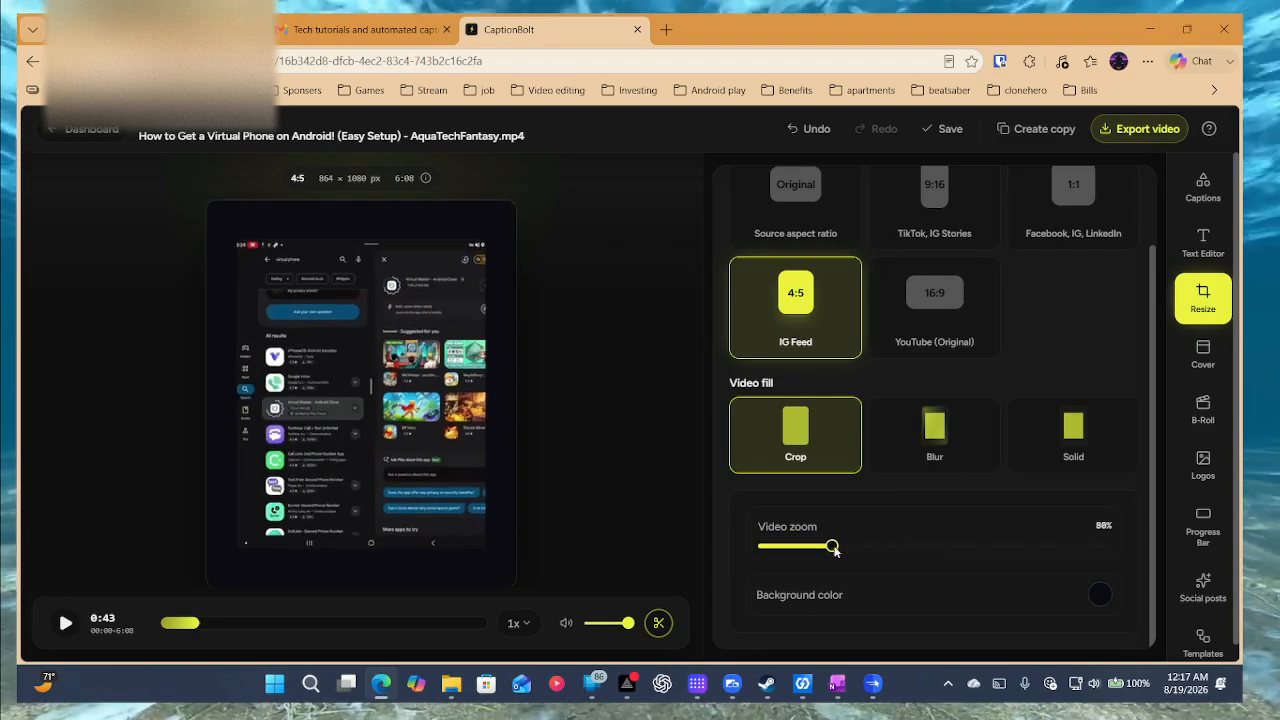
Set the video to square 1:1 (1080 × 1080) with a purple background colour.
left_click(947, 205)
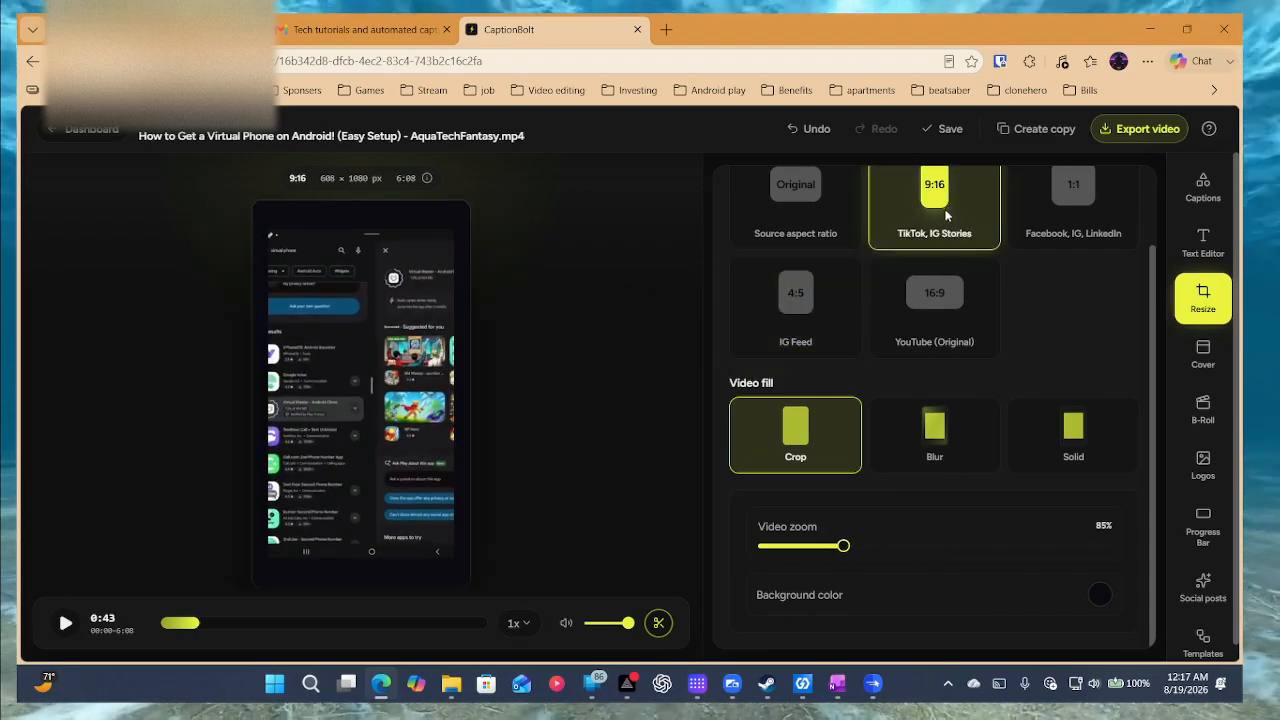
scroll(983, 314, "up", 2)
left_click(835, 304)
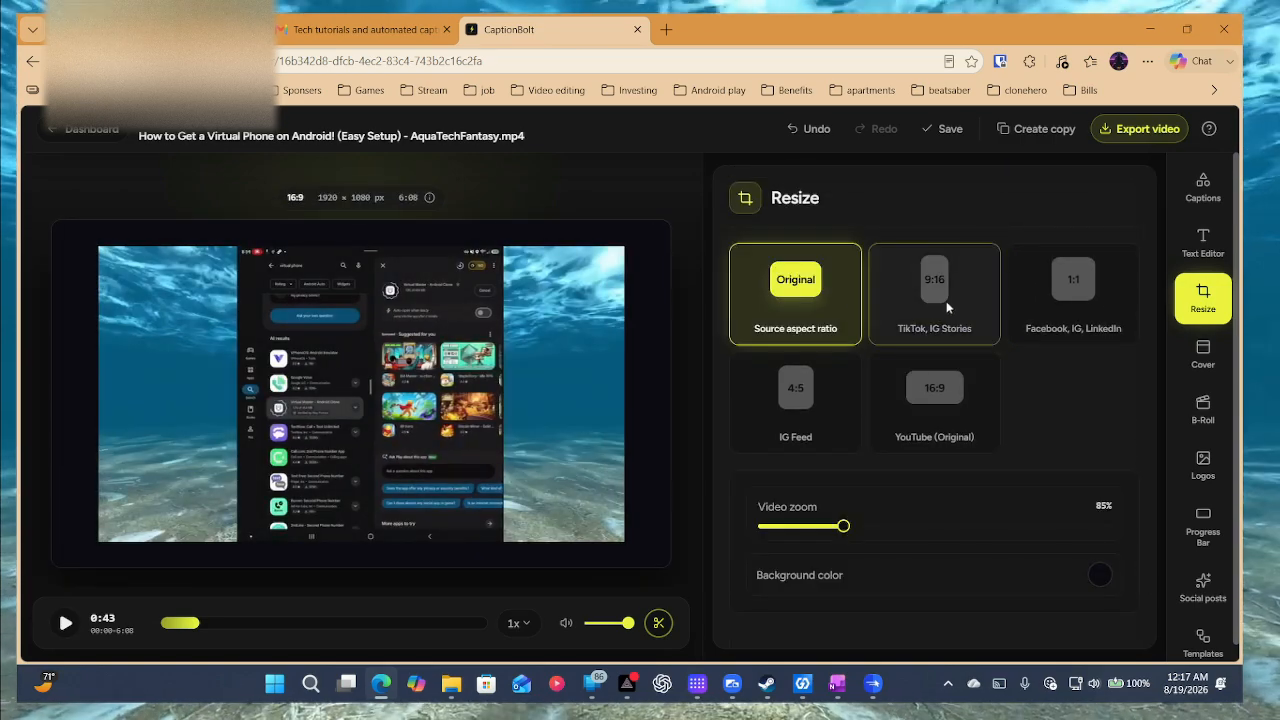
left_click(1090, 290)
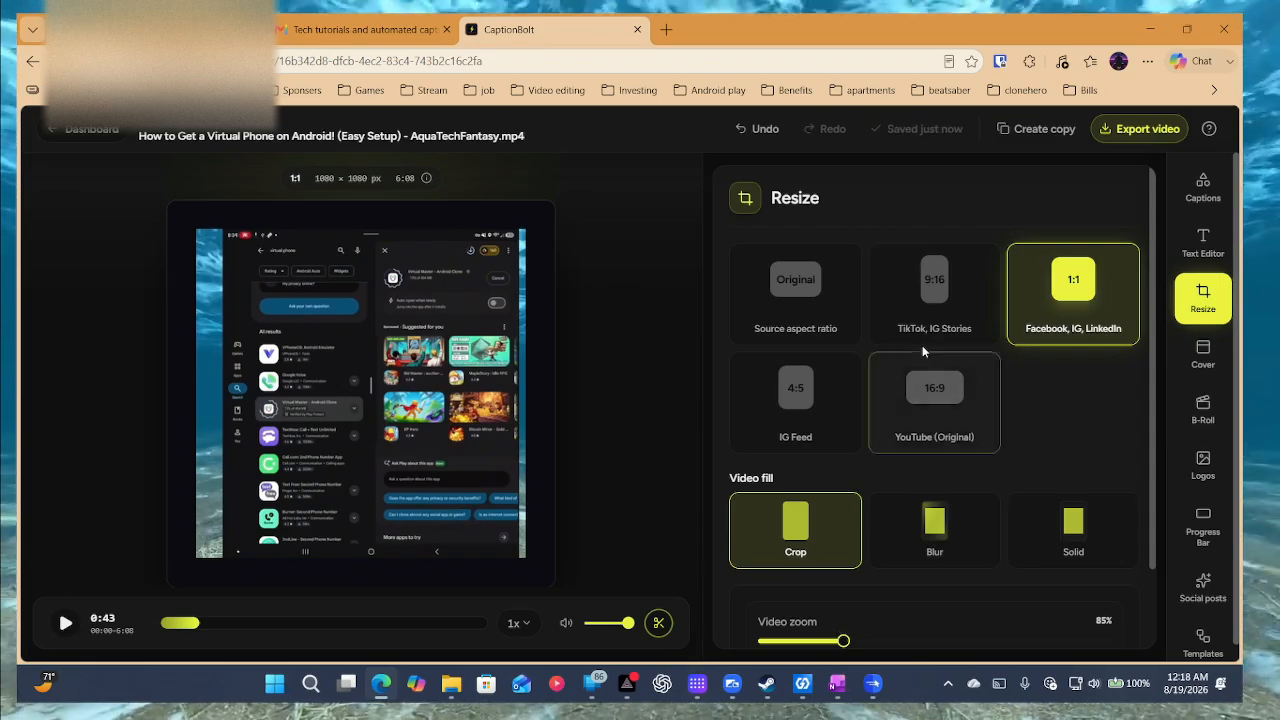
scroll(928, 357, "down", 1)
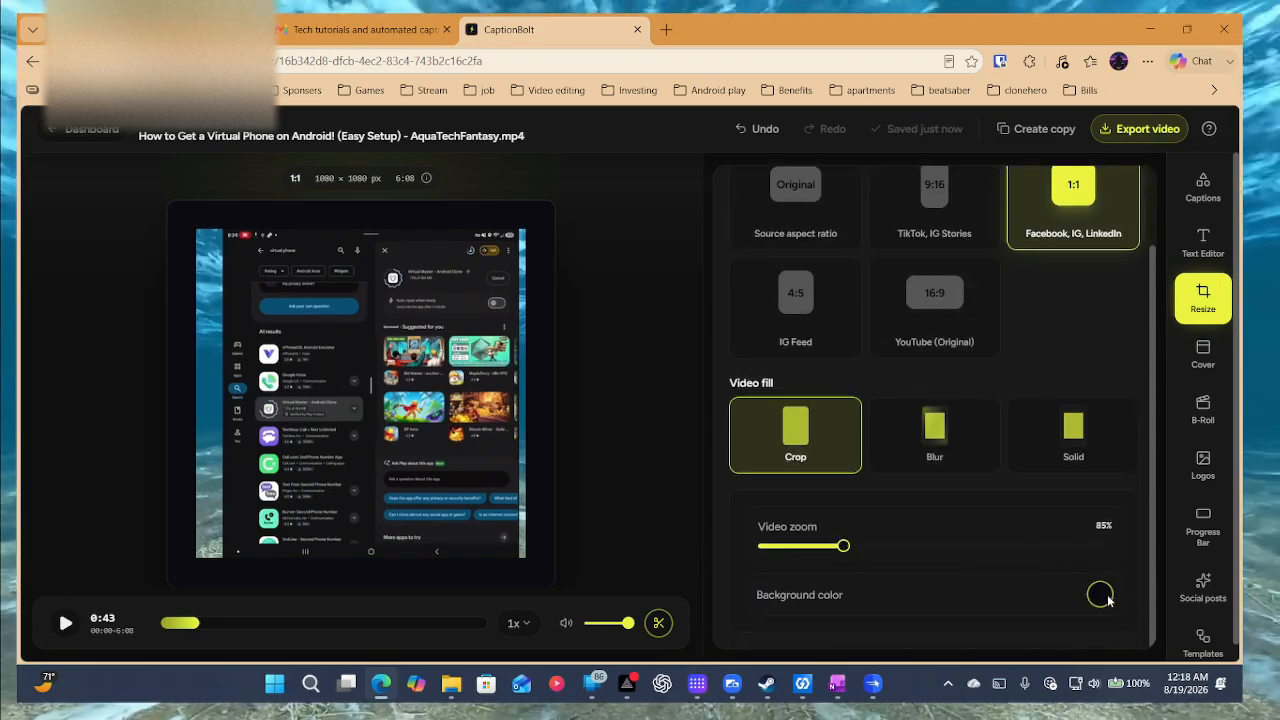
left_click(1107, 598)
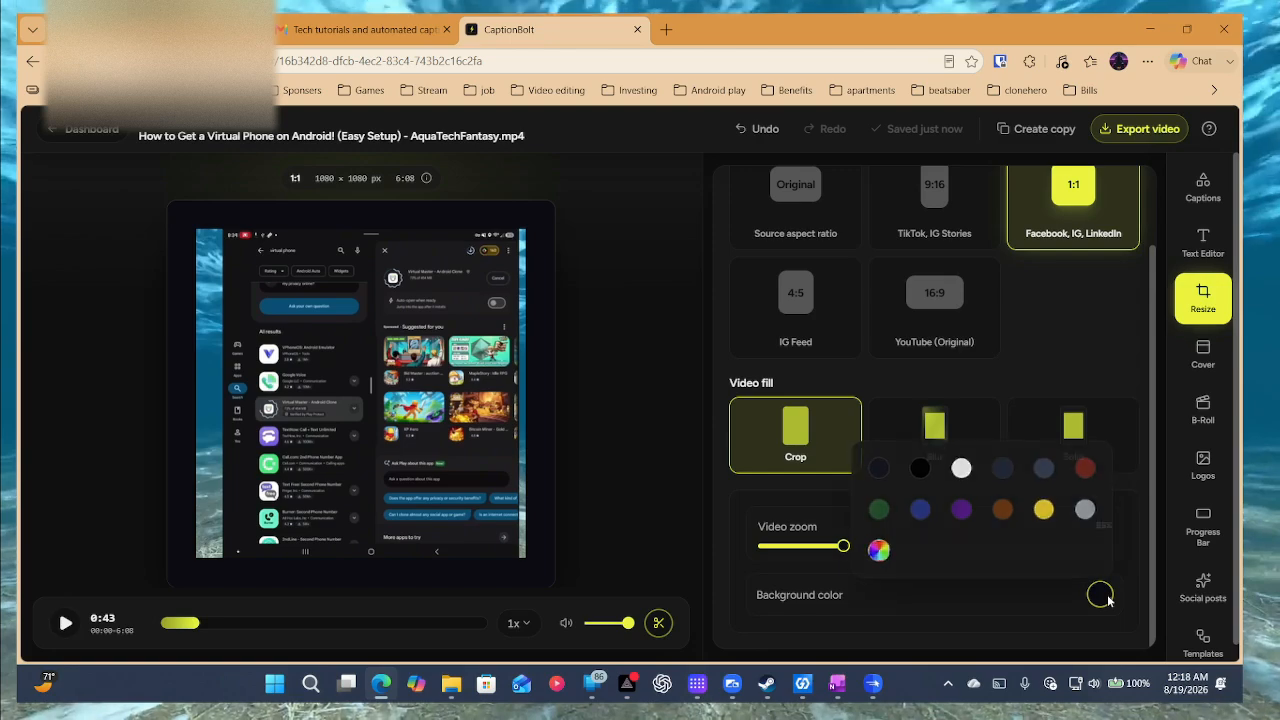
left_click(960, 509)
left_click(1204, 351)
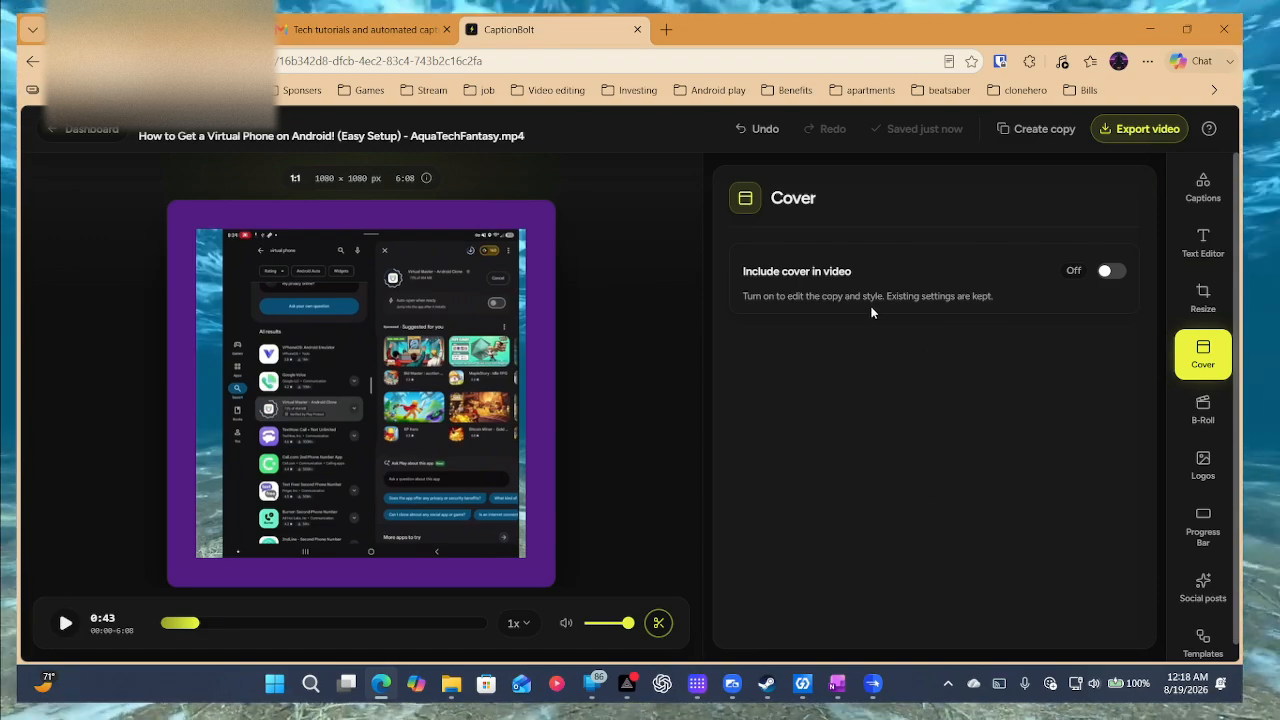
Include a cover at the start of the video and preview it from the beginning.
left_click(1105, 274)
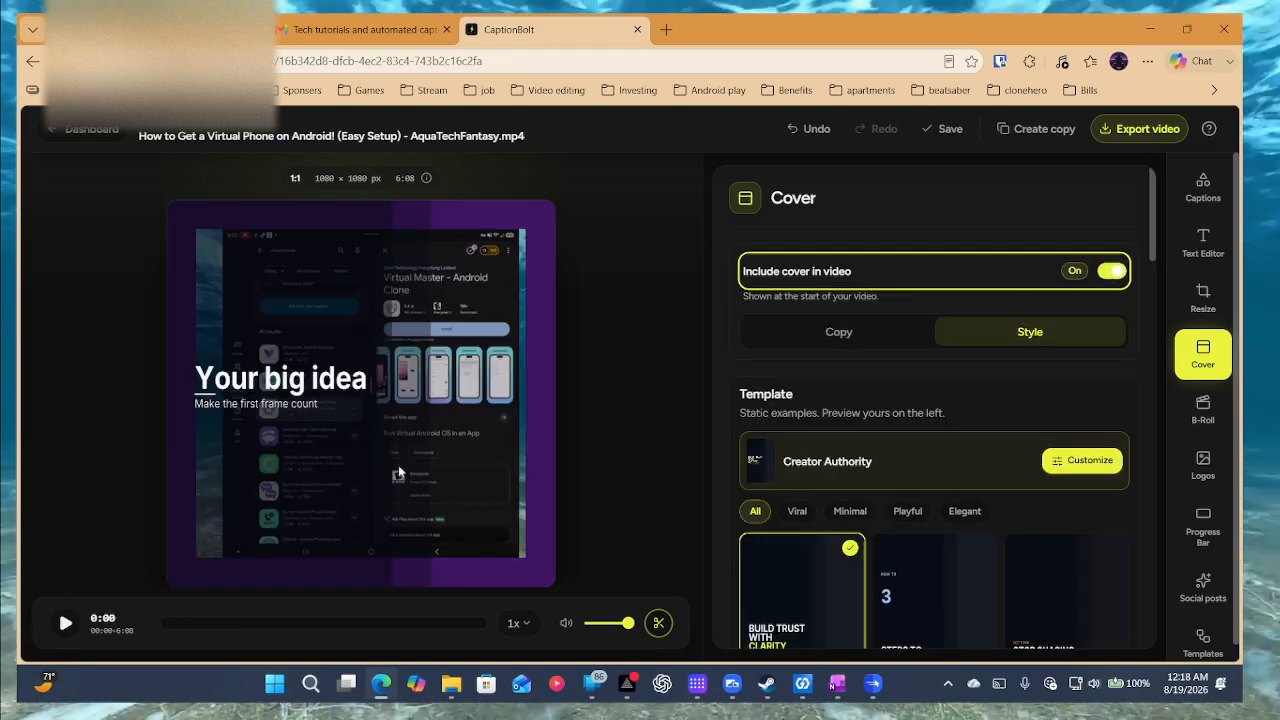
scroll(955, 437, "down", 3)
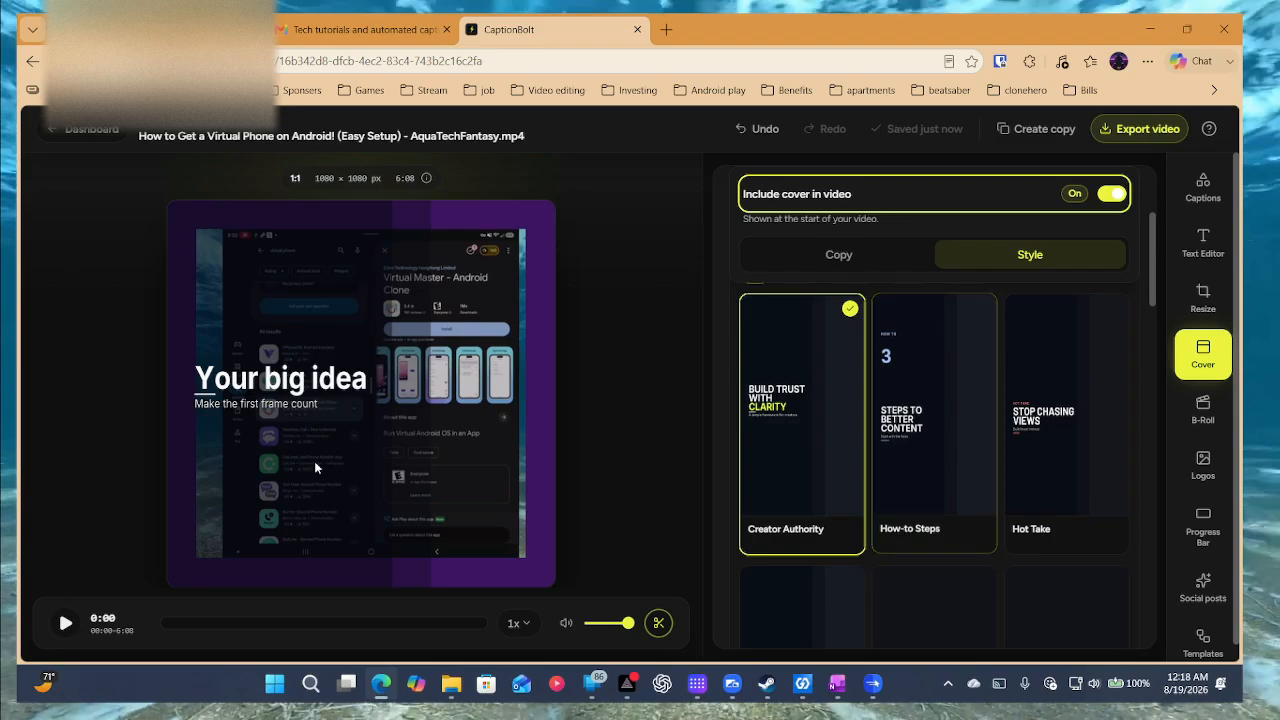
left_click(65, 628)
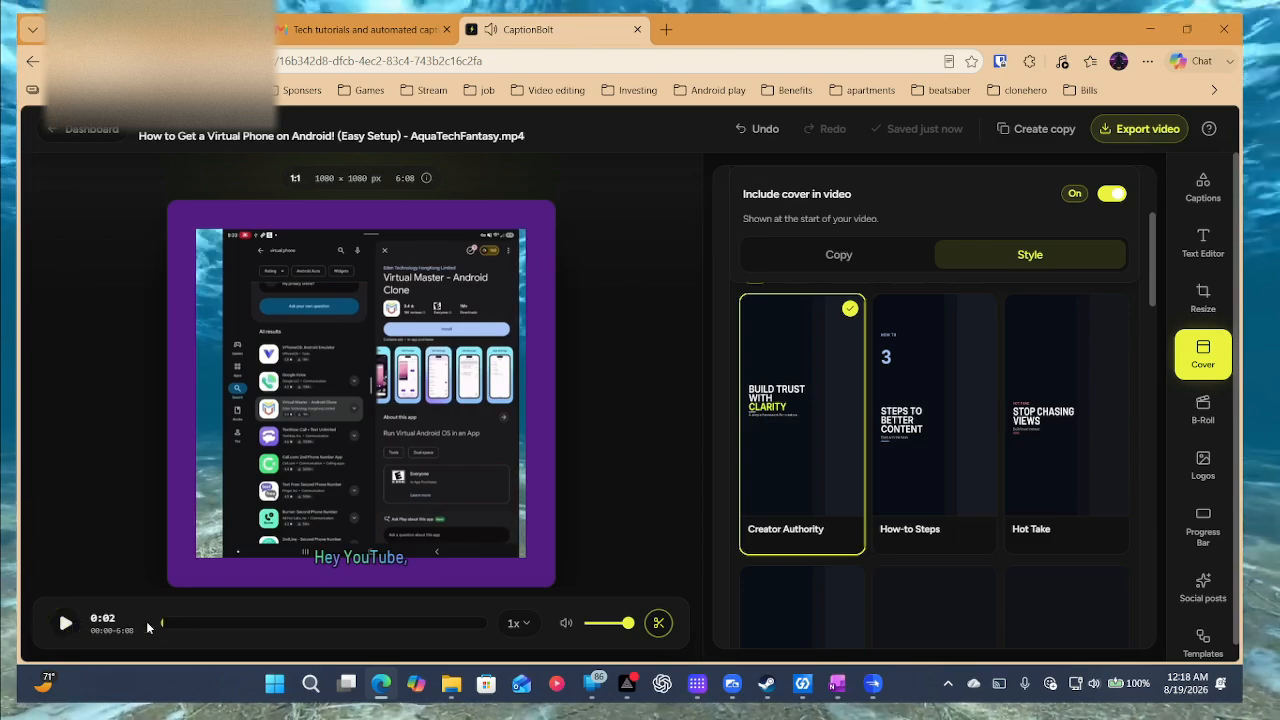
left_click_drag(162, 626, 101, 628)
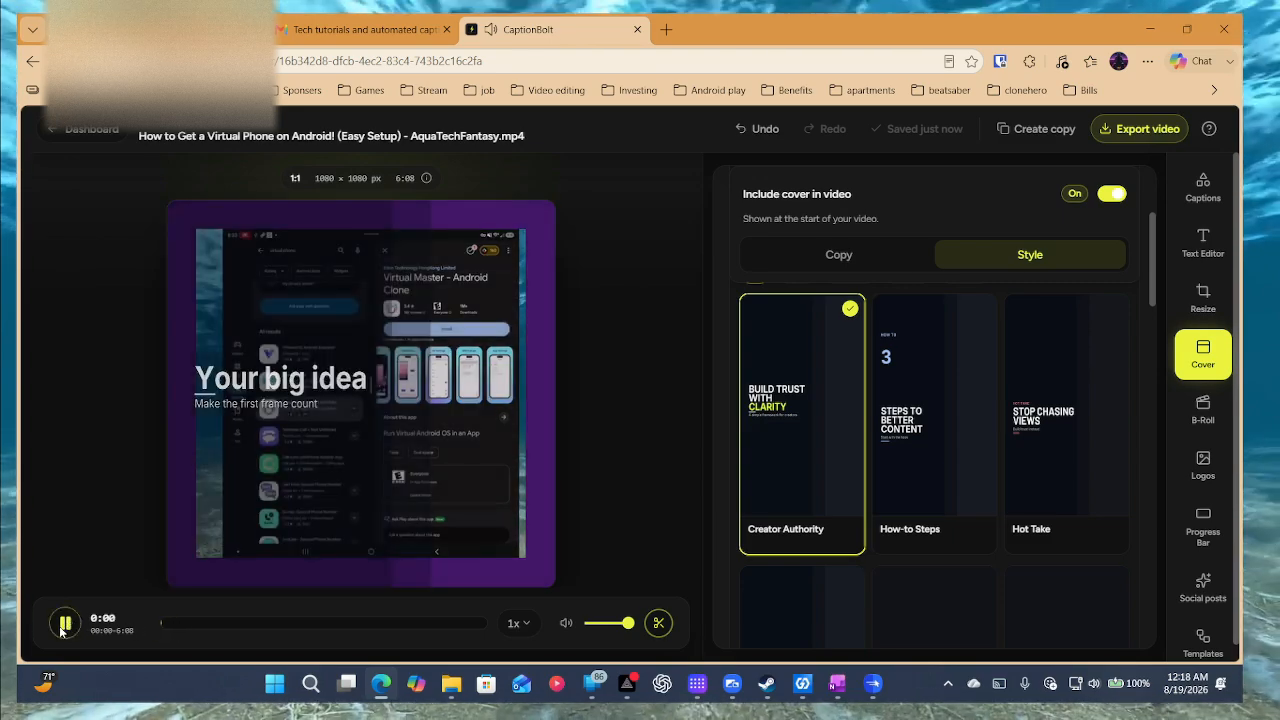
left_click(64, 624)
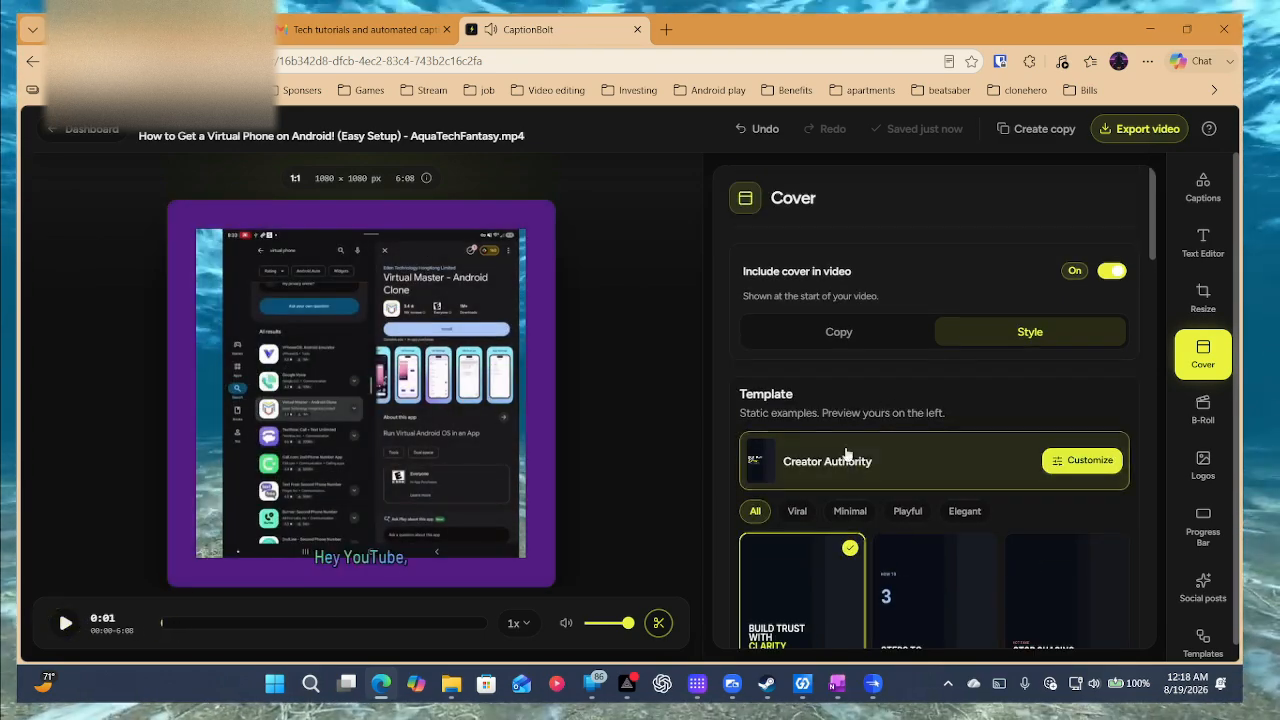
Browse cover templates and customize Creator Authority, which uses the Inter font.
scroll(857, 472, "down", 4)
scroll(867, 478, "down", 8)
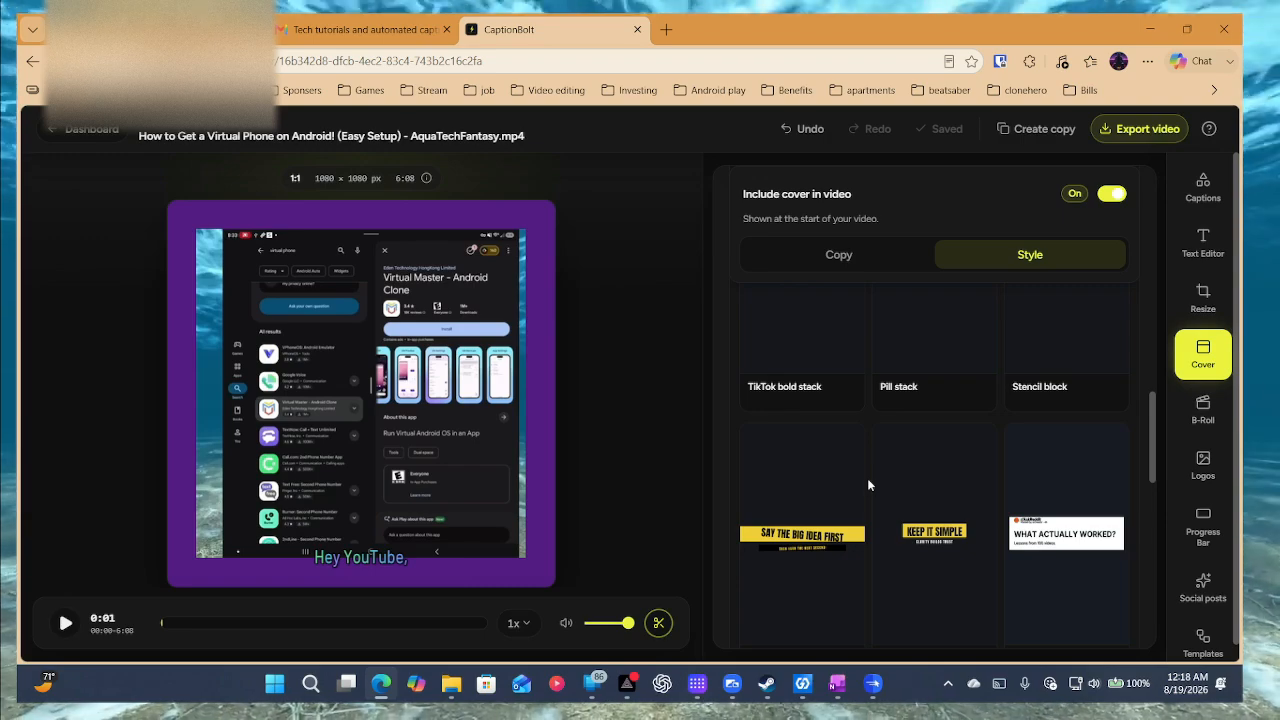
scroll(867, 478, "up", 3)
scroll(867, 482, "up", 9)
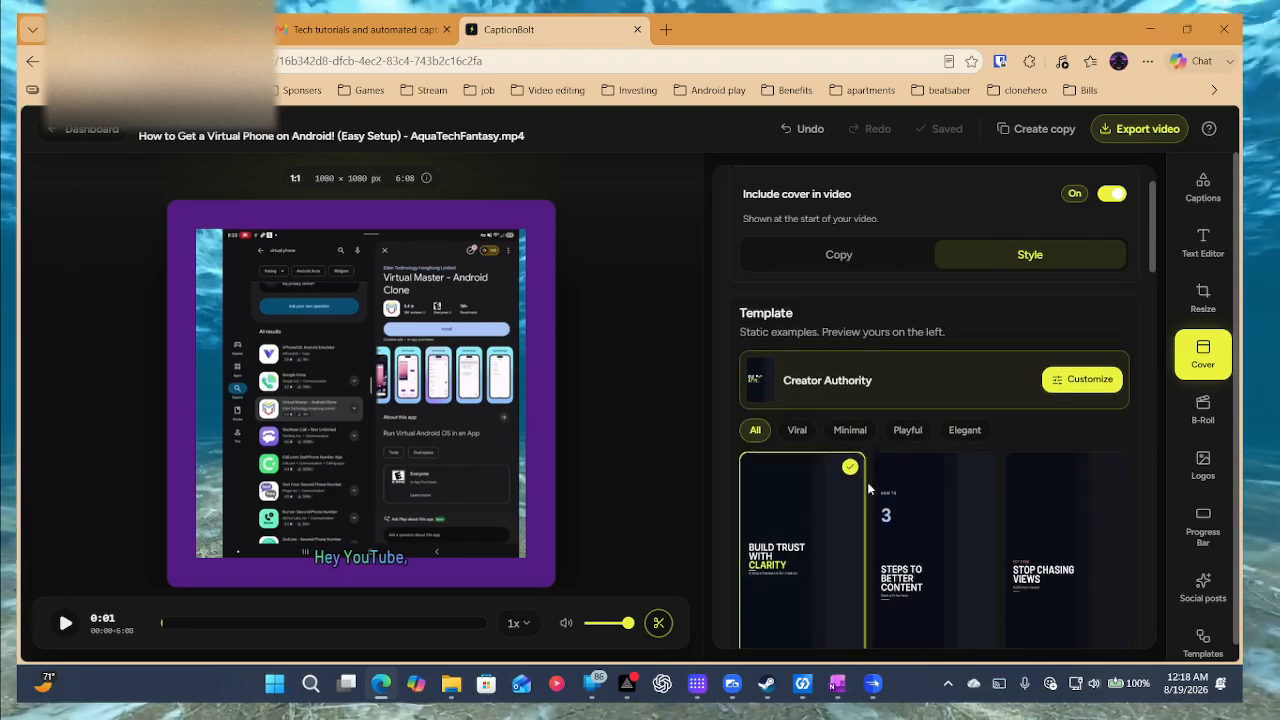
scroll(903, 517, "down", 1)
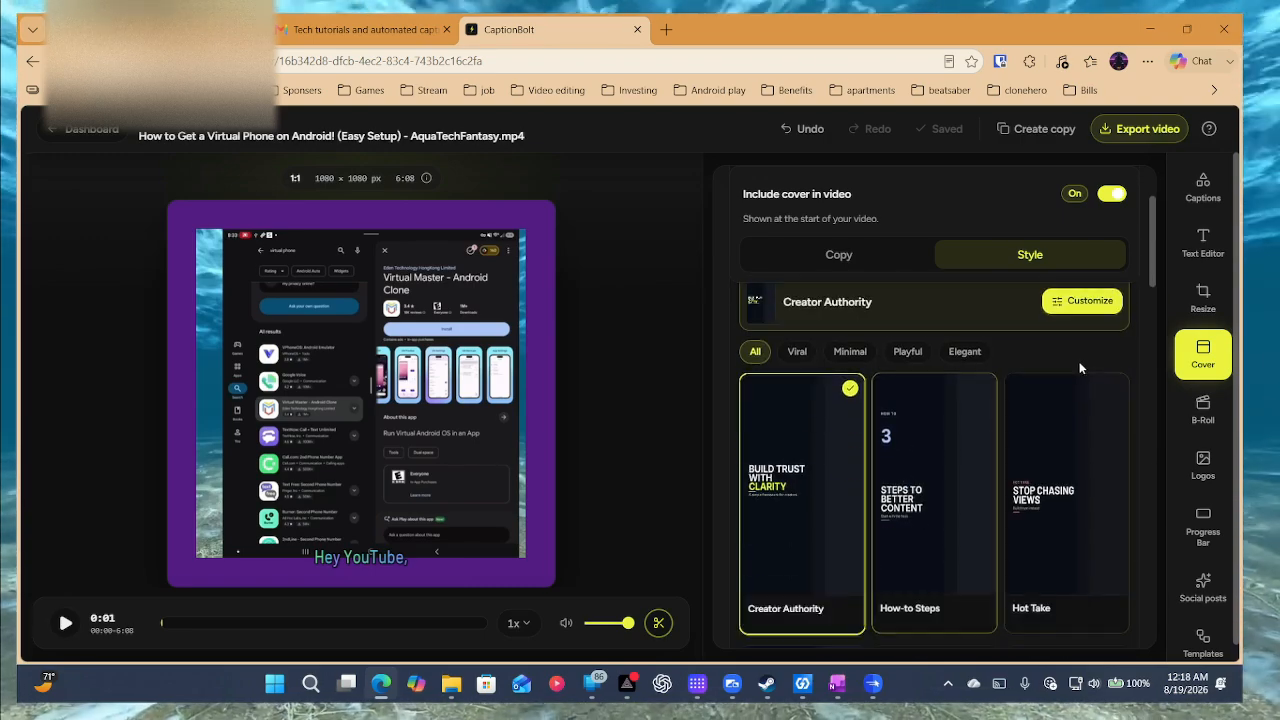
left_click(1068, 301)
Change the cover text font to Bebas Neue, then to Righteous.
left_click(835, 388)
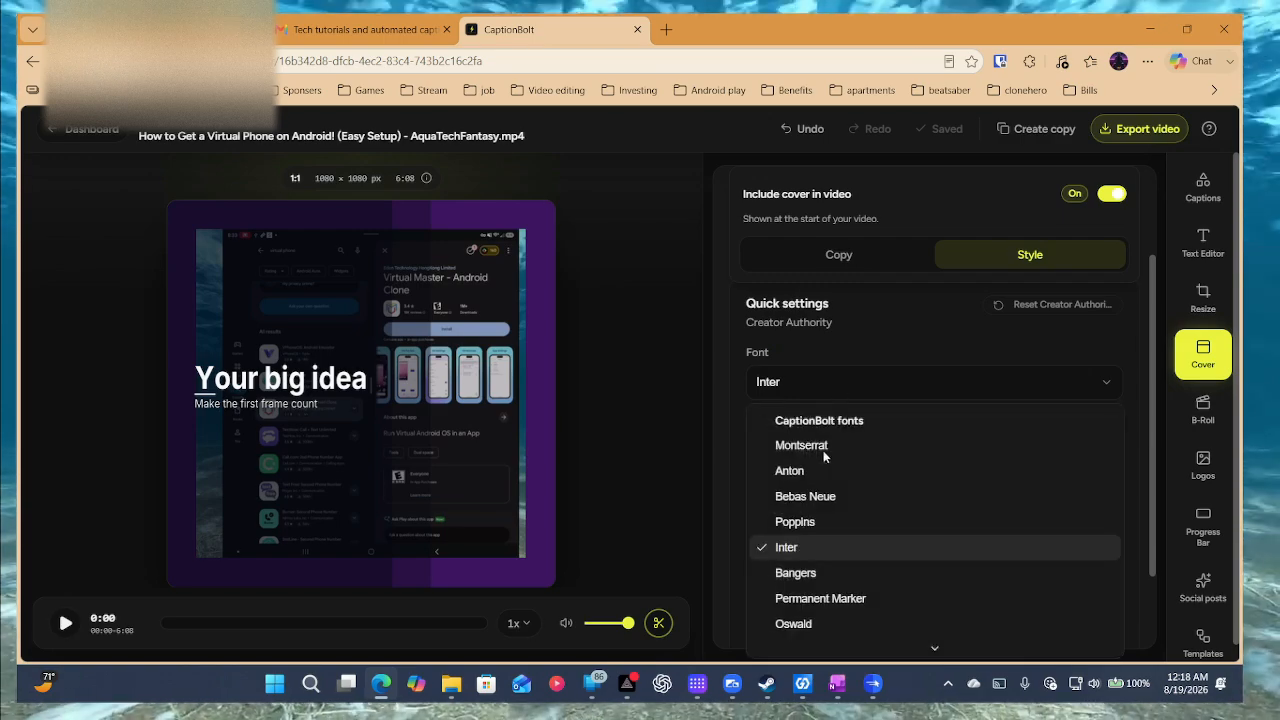
left_click(786, 491)
left_click(852, 388)
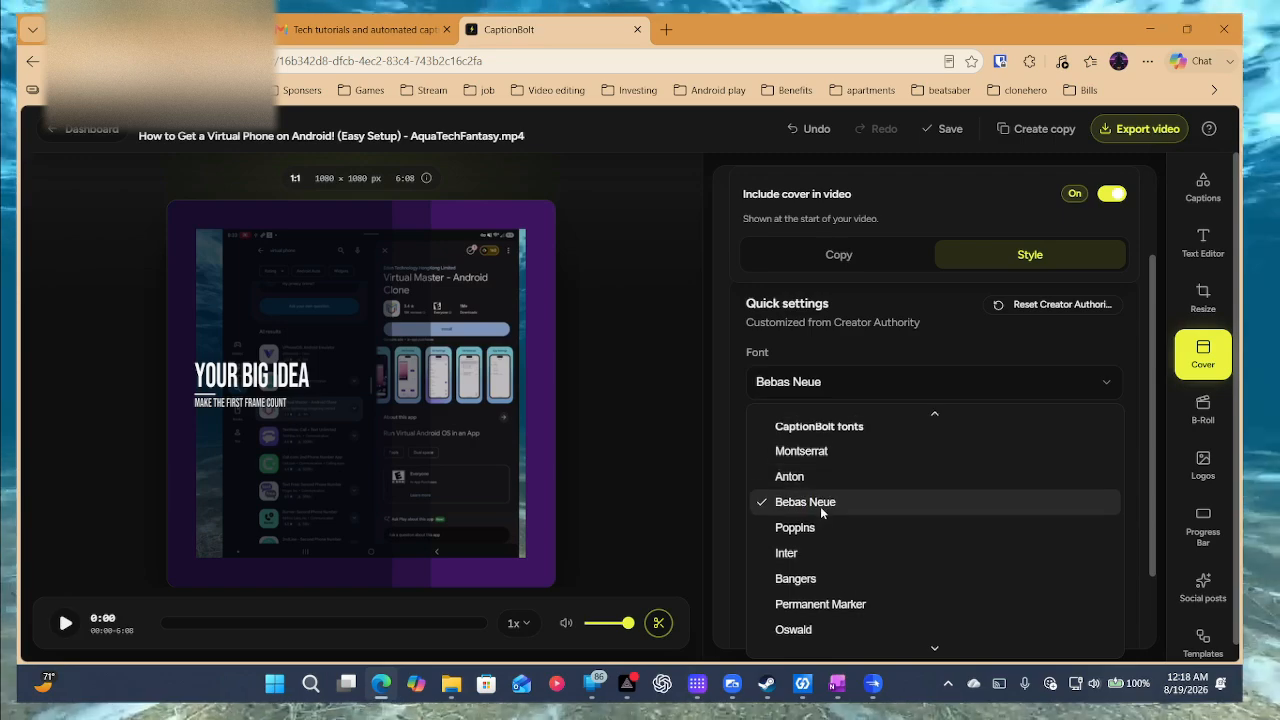
scroll(822, 508, "down", 3)
left_click(820, 566)
Look through the advanced cover text settings, then switch to the B-Roll panel.
scroll(836, 578, "down", 1)
scroll(835, 578, "down", 1)
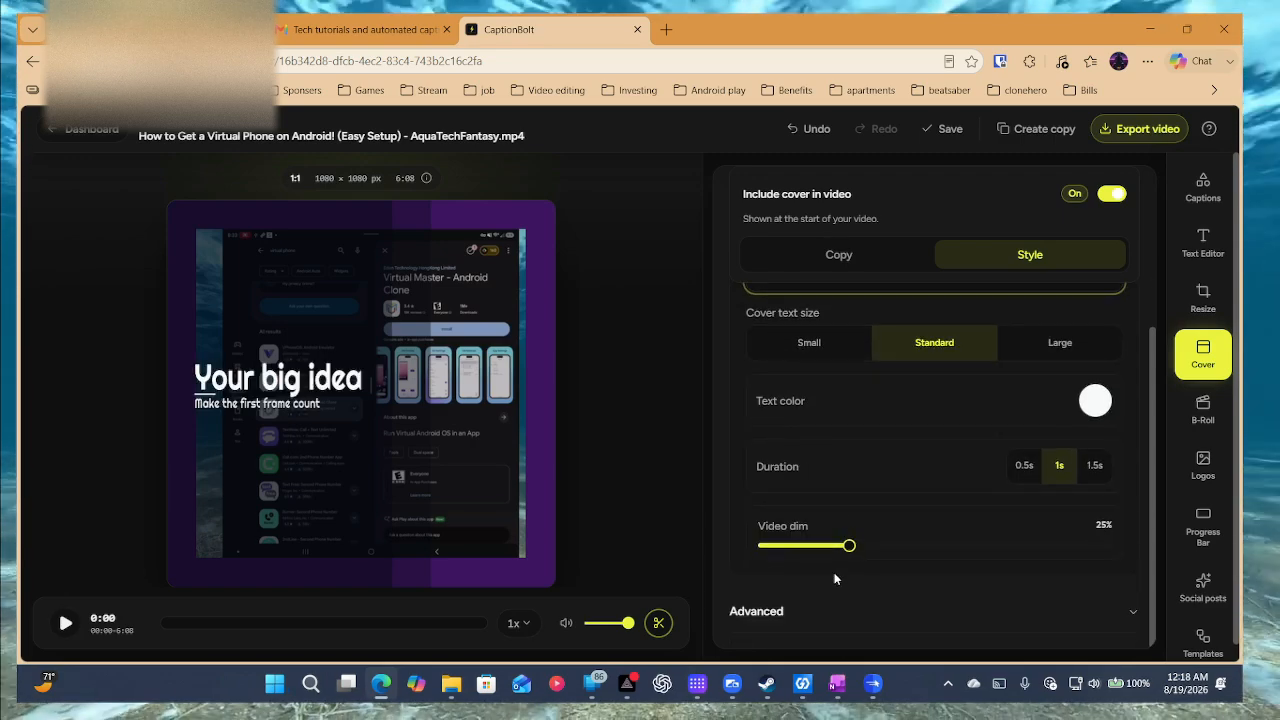
scroll(835, 578, "up", 6)
scroll(835, 578, "down", 8)
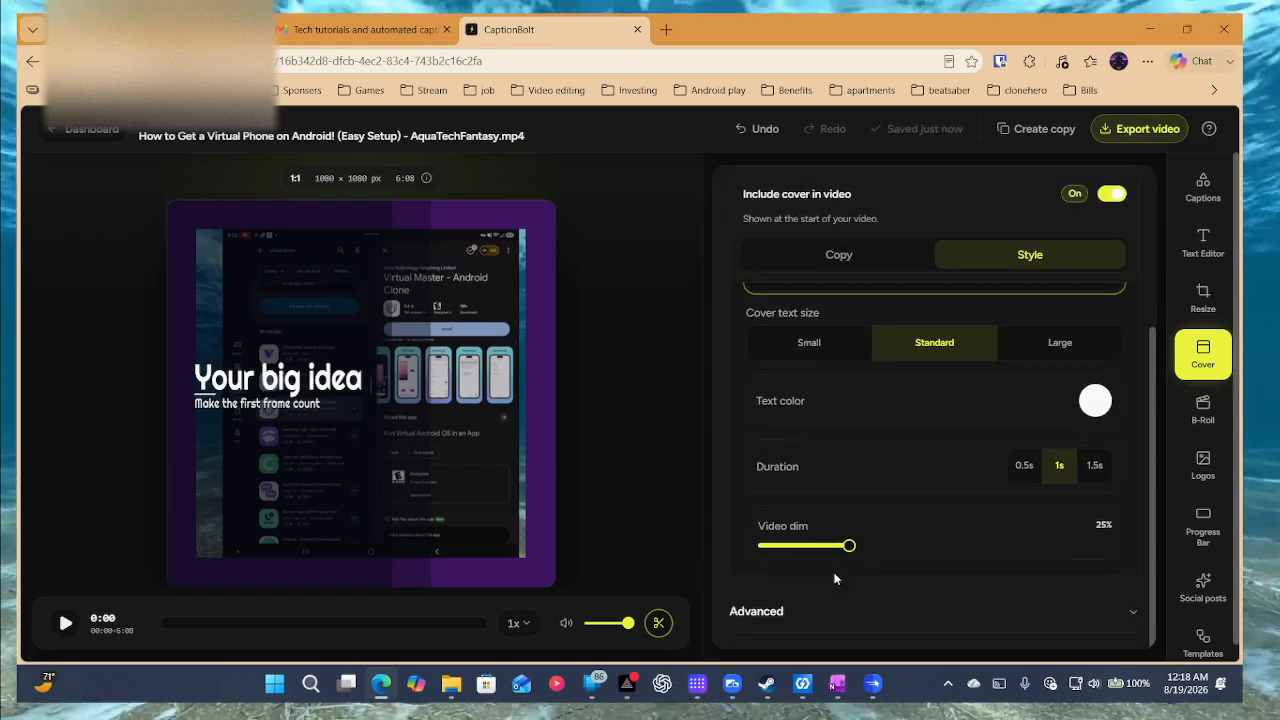
left_click(821, 598)
scroll(952, 582, "down", 4)
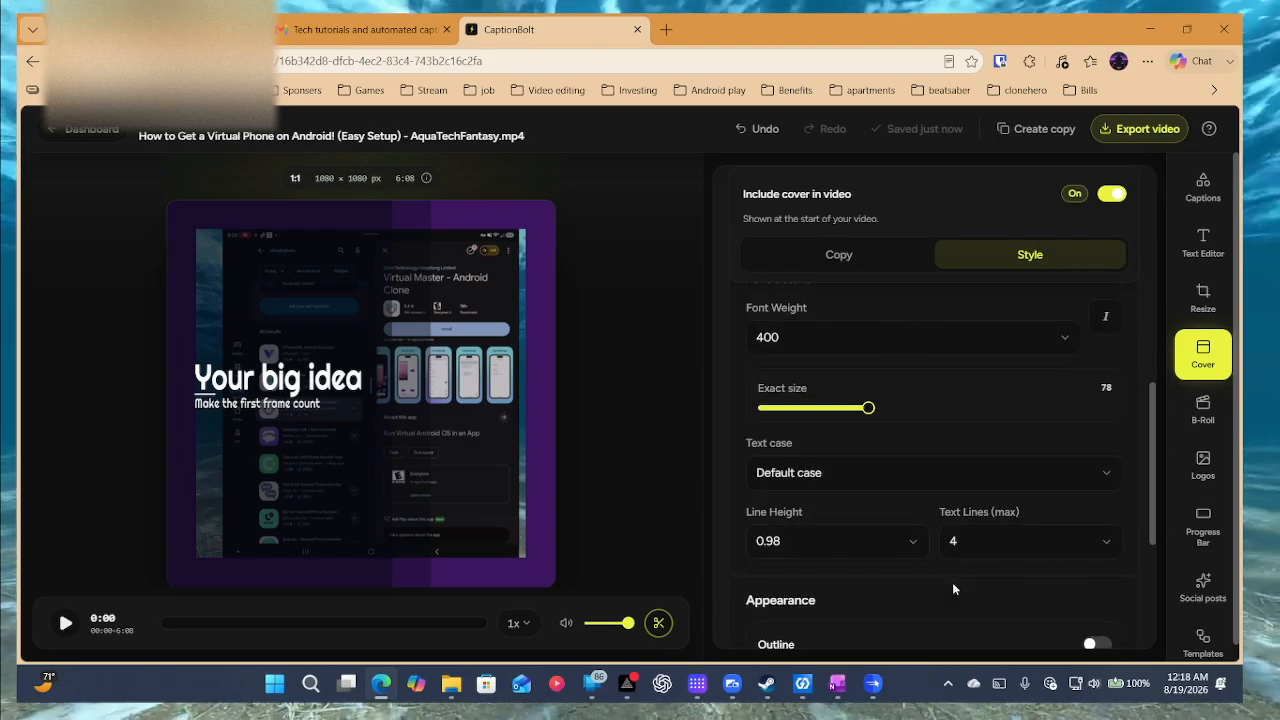
scroll(952, 582, "up", 2)
scroll(952, 582, "down", 6)
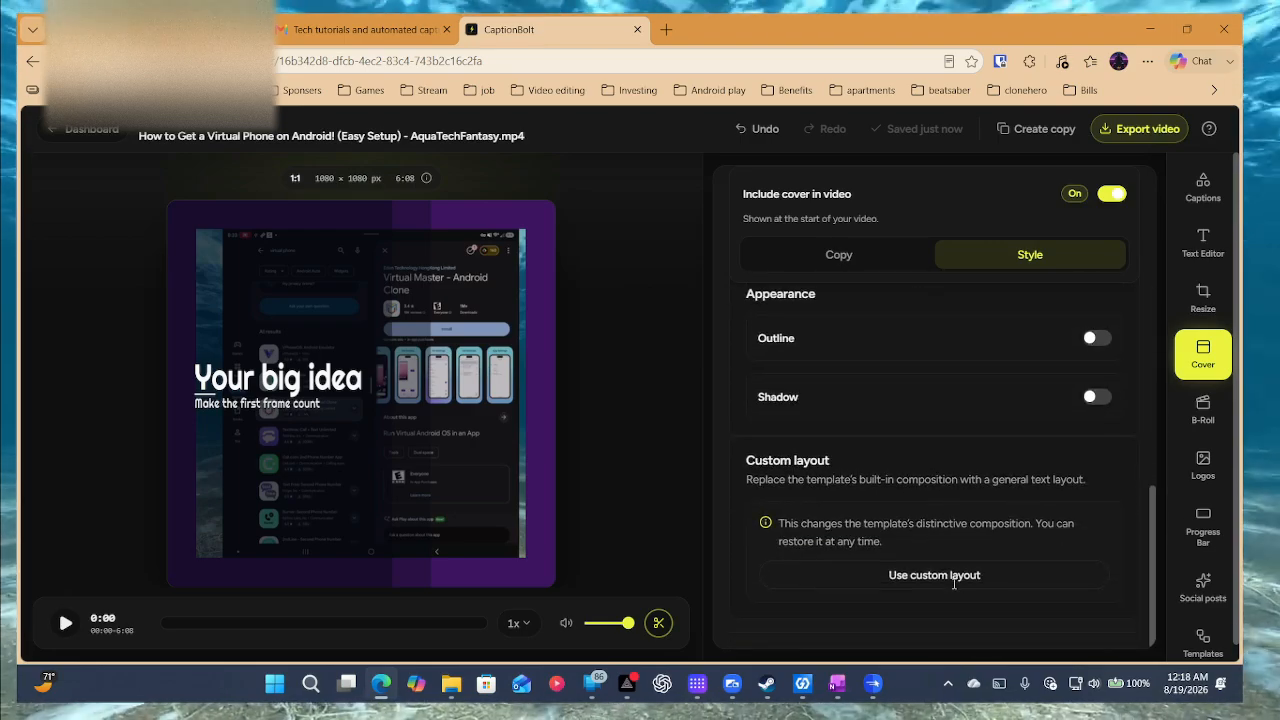
scroll(952, 585, "up", 5)
scroll(952, 590, "up", 8)
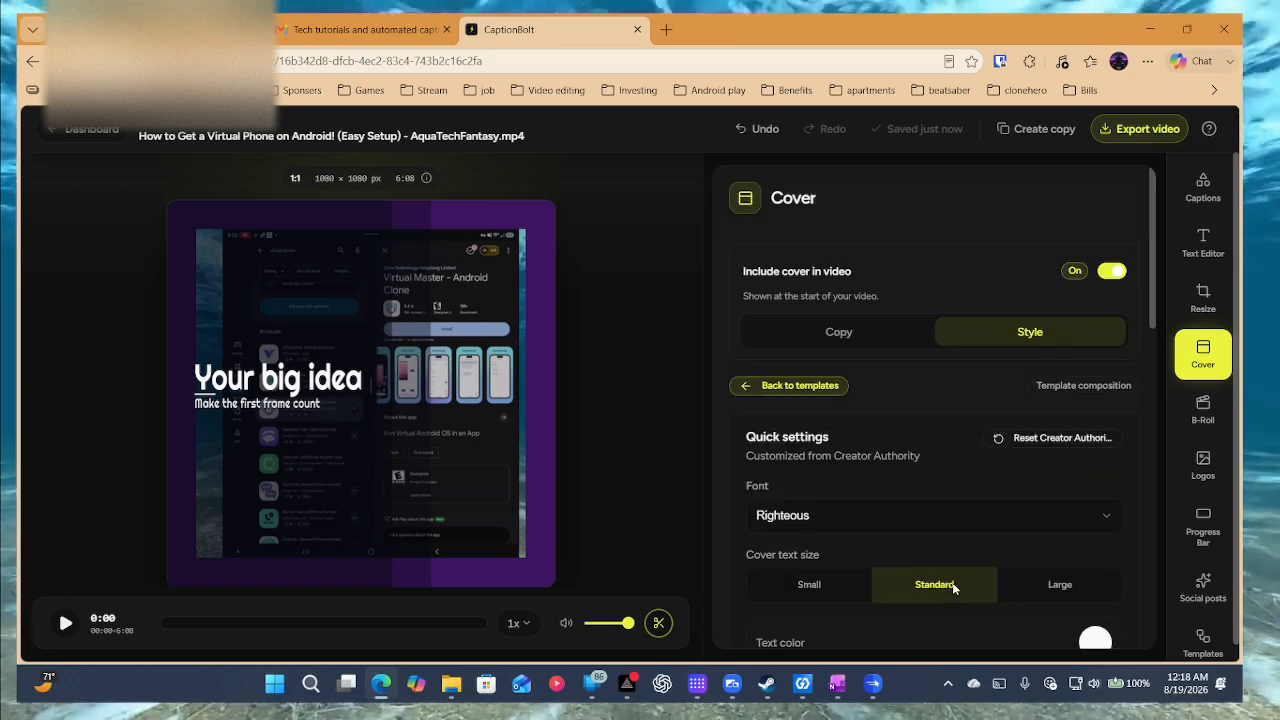
left_click(1206, 408)
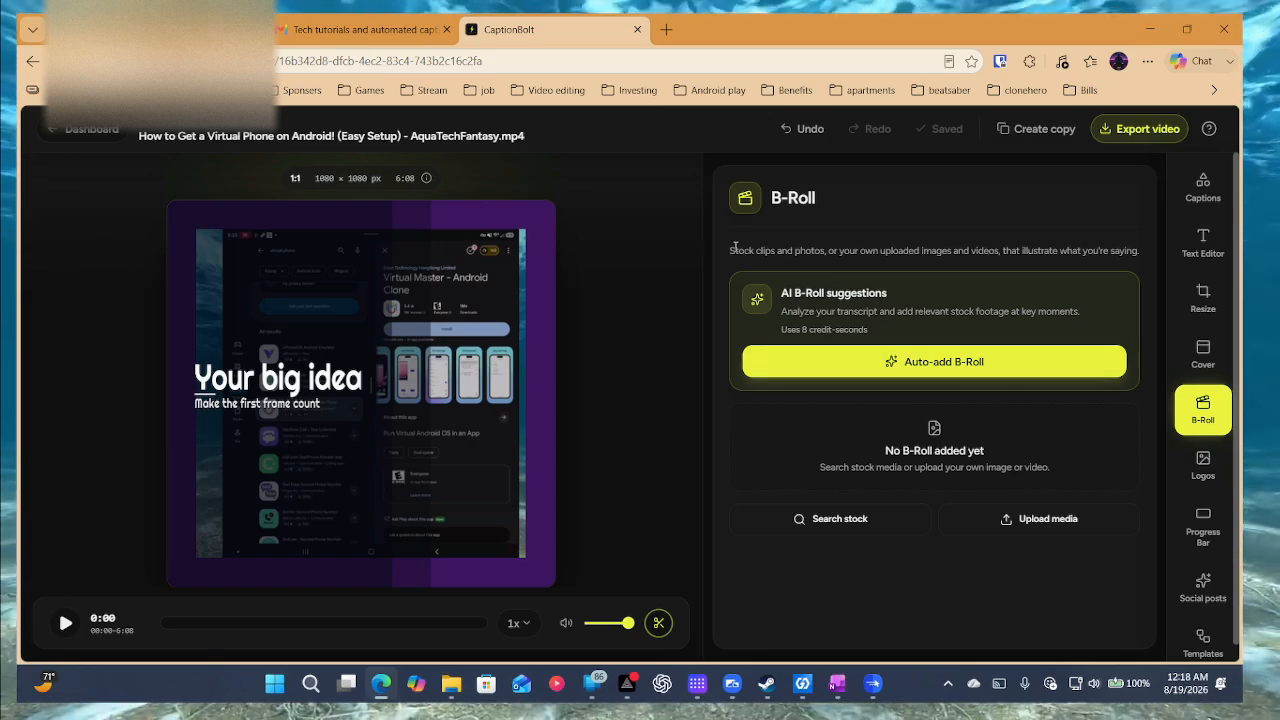
Try Auto-add B-Roll twice, which fails, then switch to uploading your own media.
left_click(940, 365)
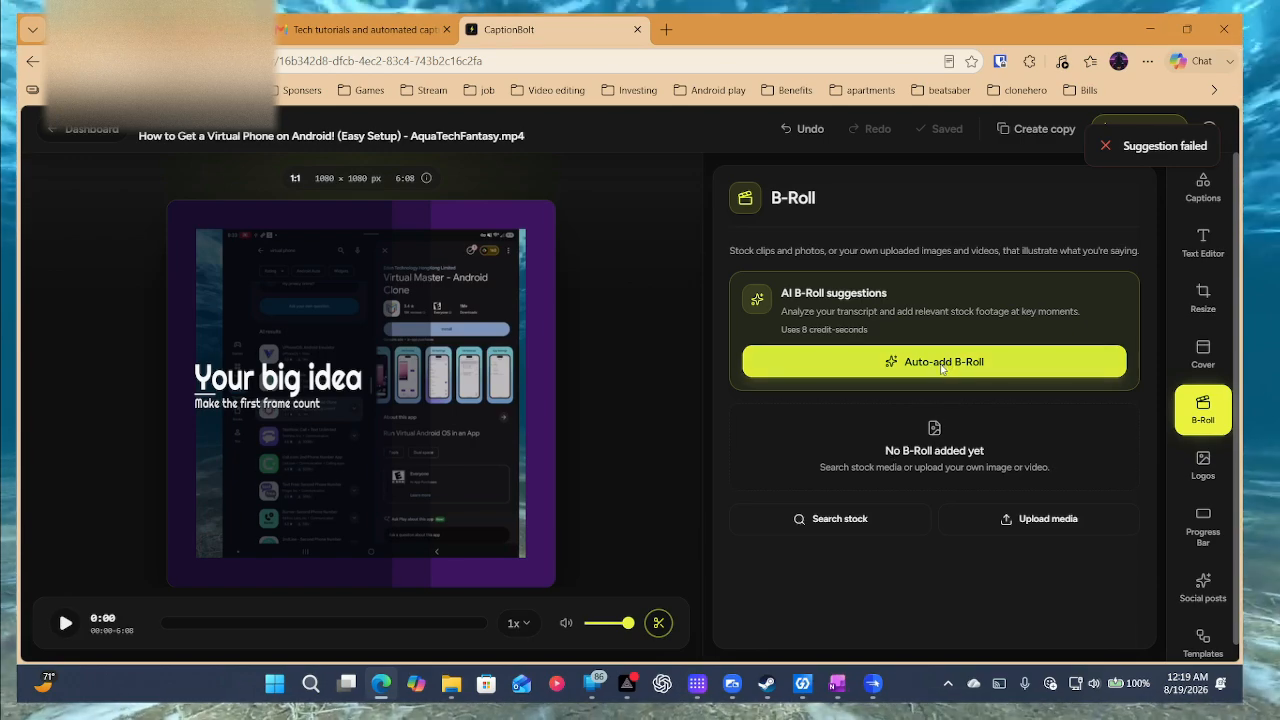
left_click(937, 362)
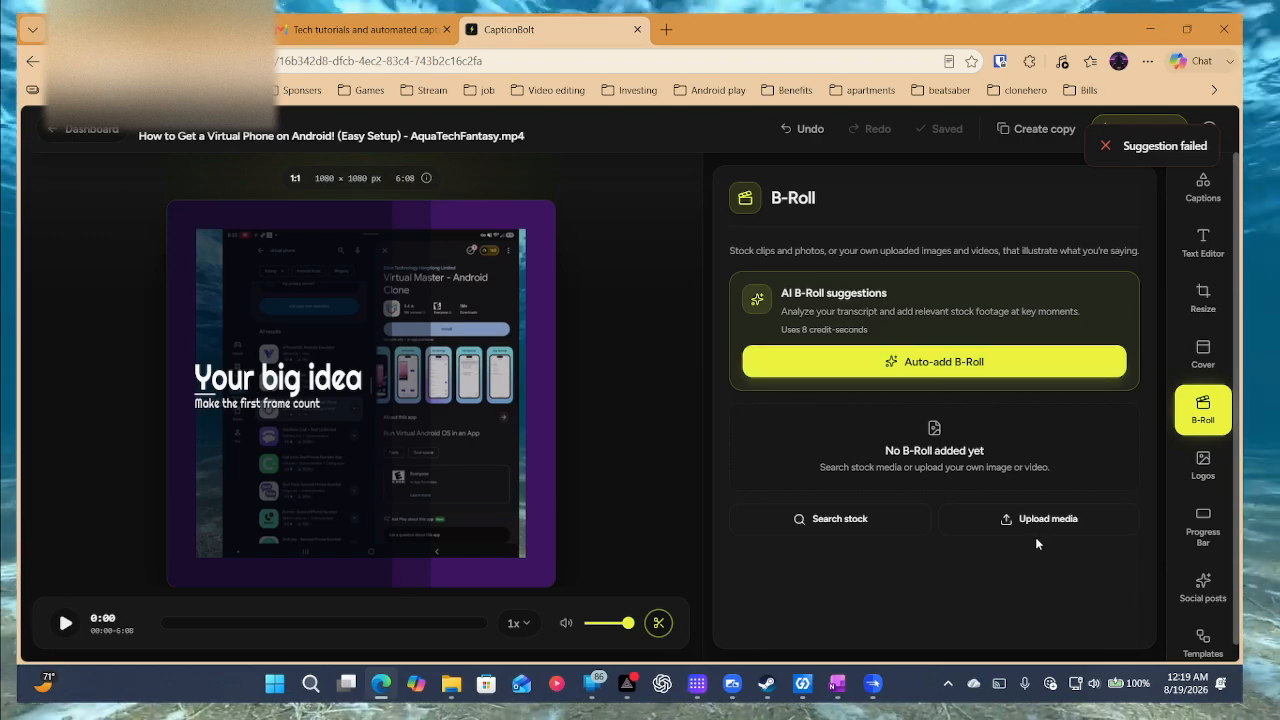
left_click(1057, 518)
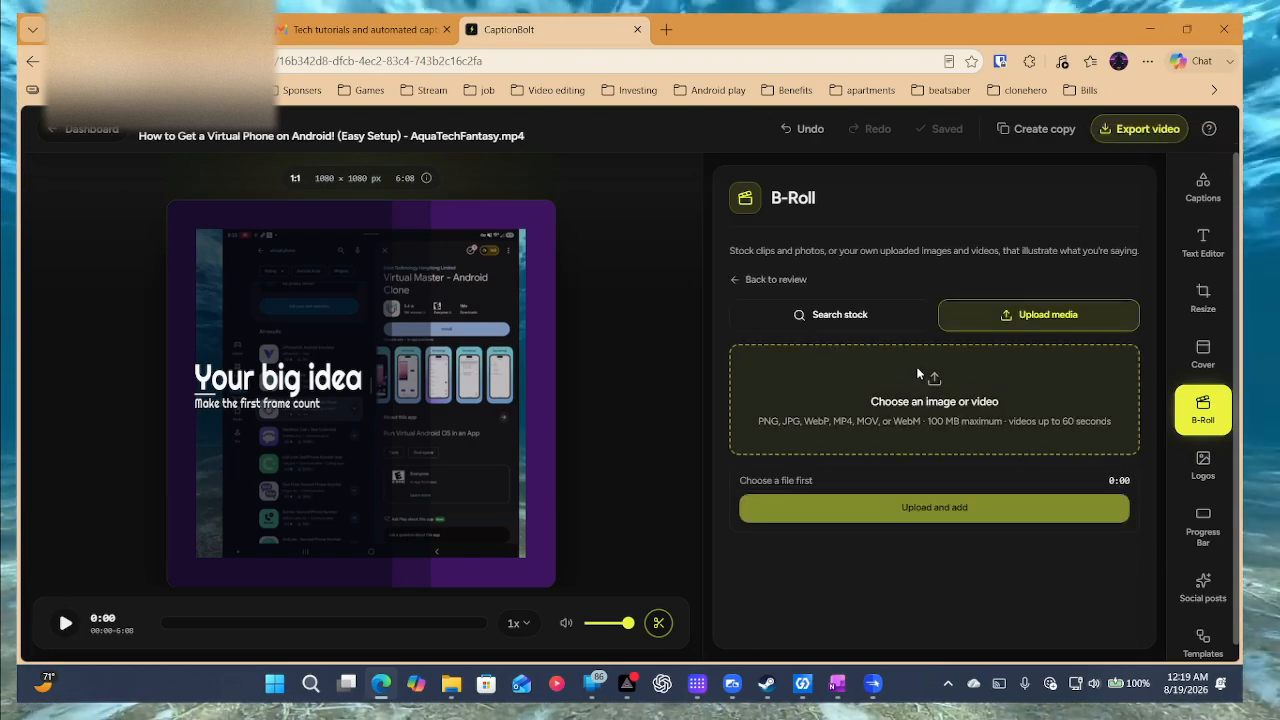
Upload 'ChatGPT Image Aug 4, 2026, 09_12_16 PM.png' and add it as B-Roll.
left_click(965, 404)
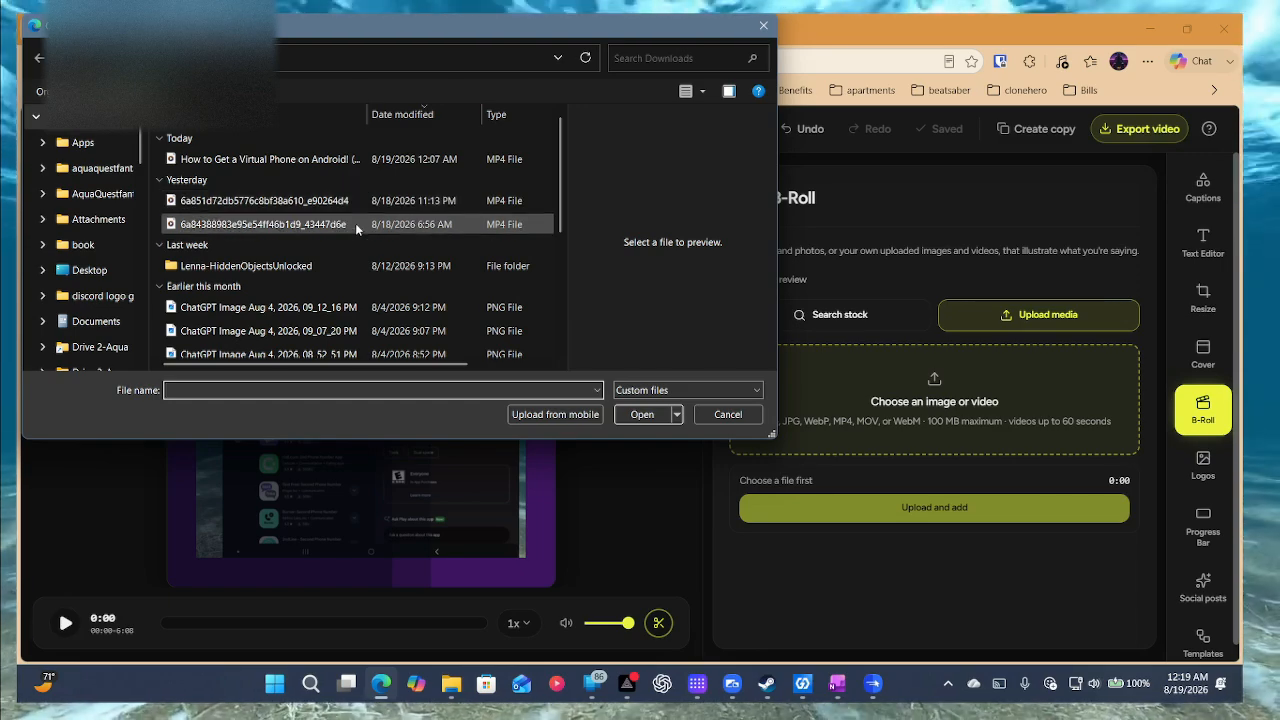
scroll(320, 275, "down", 2)
scroll(309, 277, "up", 2)
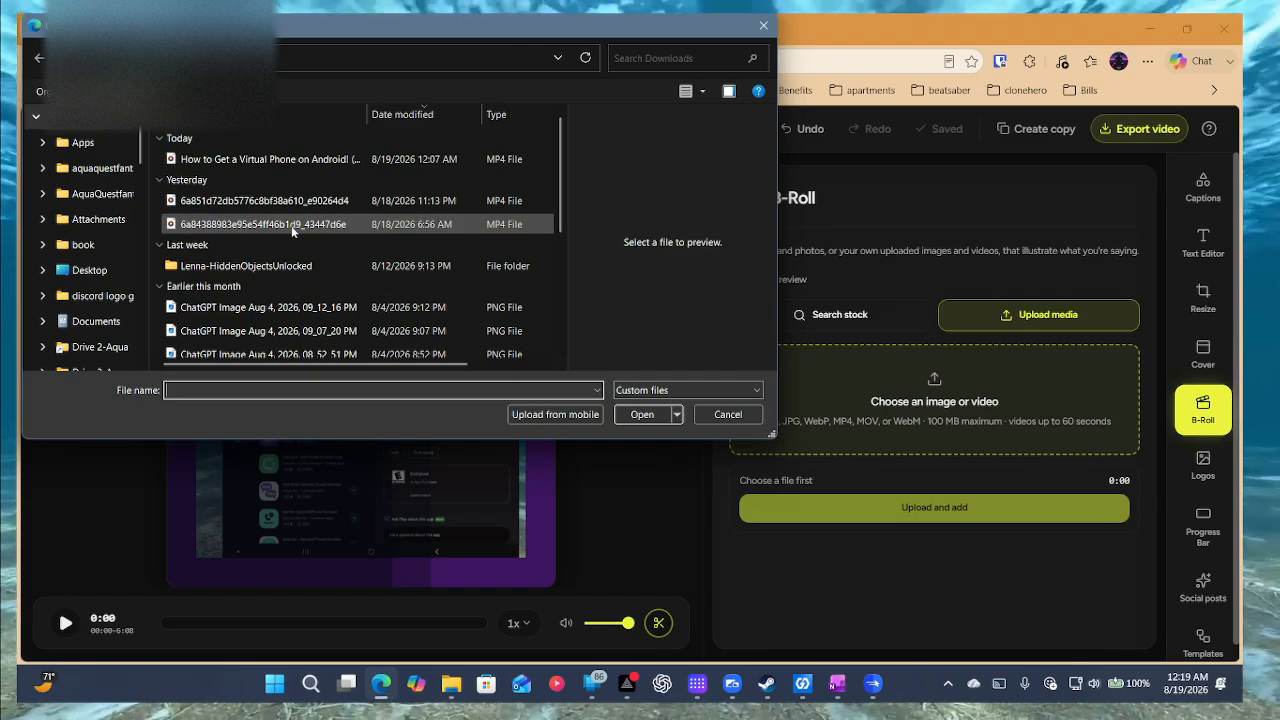
left_click(257, 310)
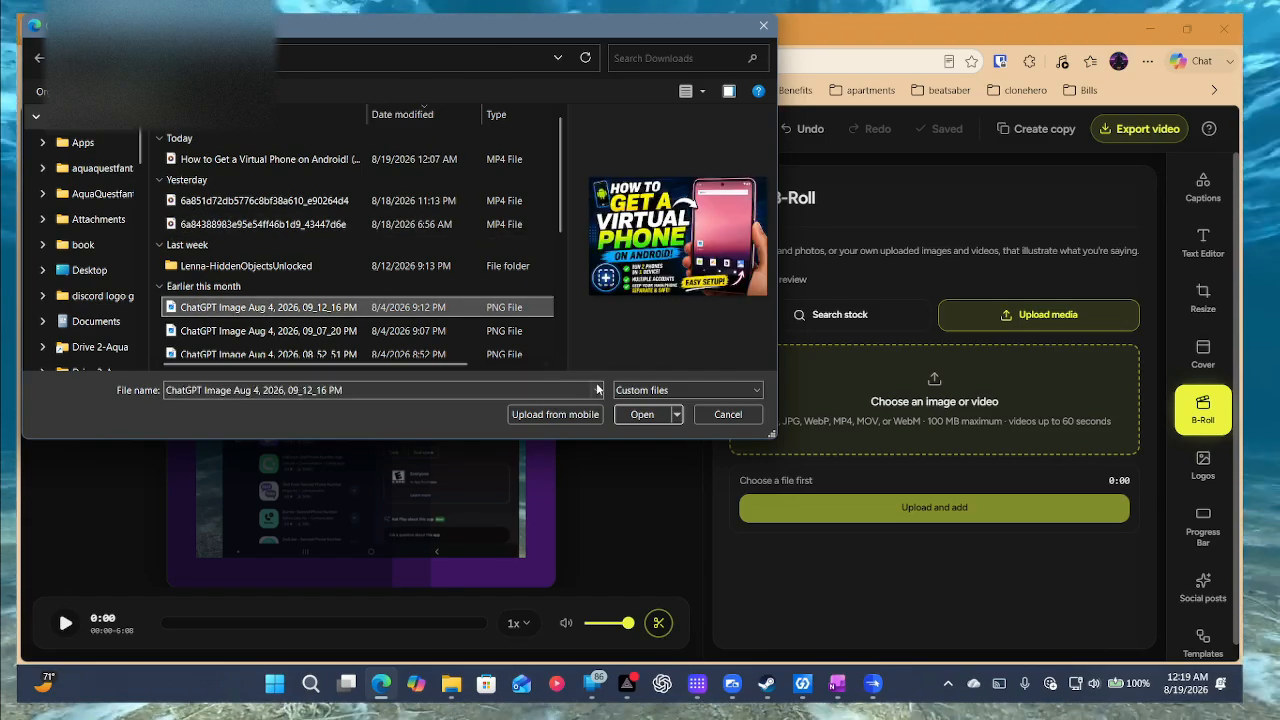
left_click(628, 418)
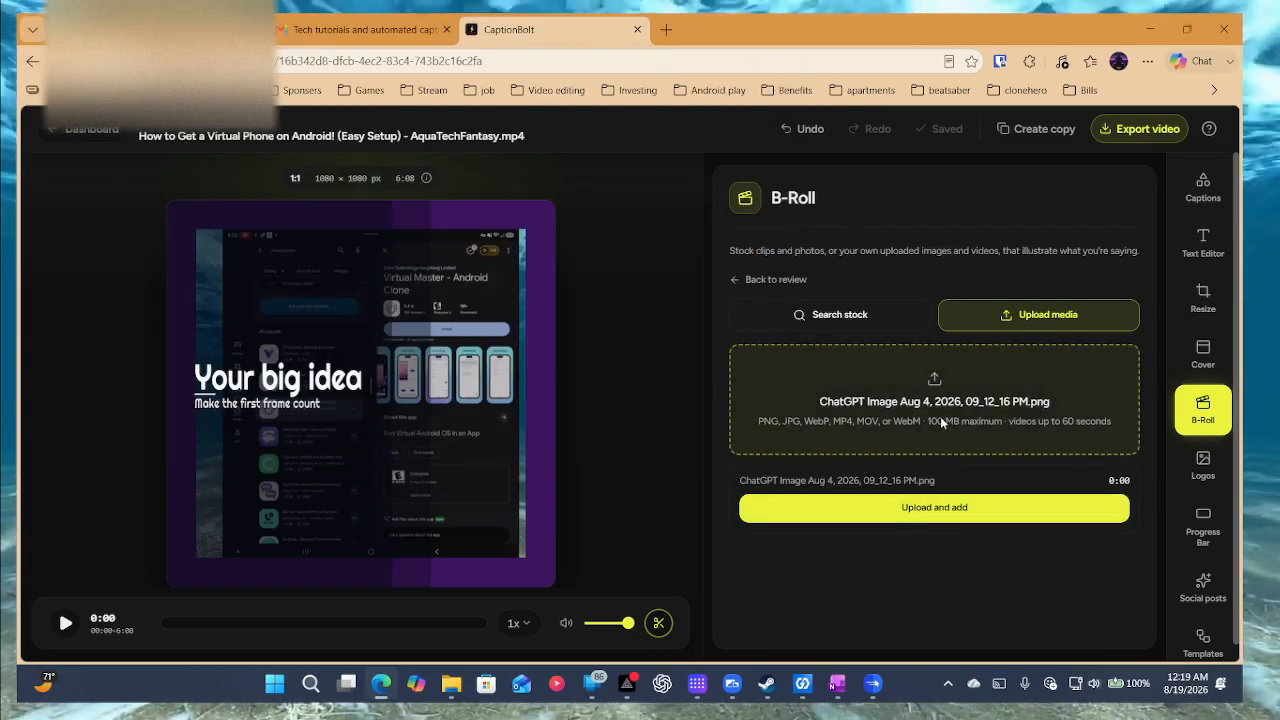
left_click(902, 510)
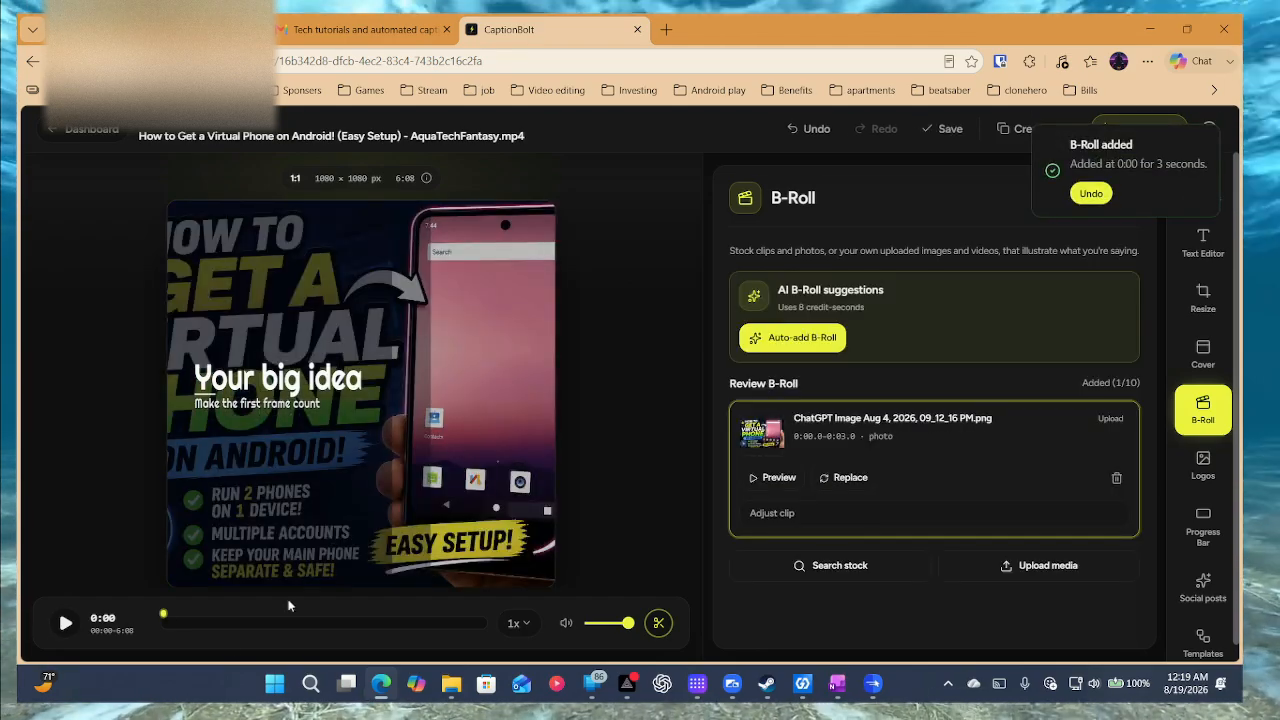
Play and pause the preview to check the B-Roll, then start a logo upload.
left_click(64, 623)
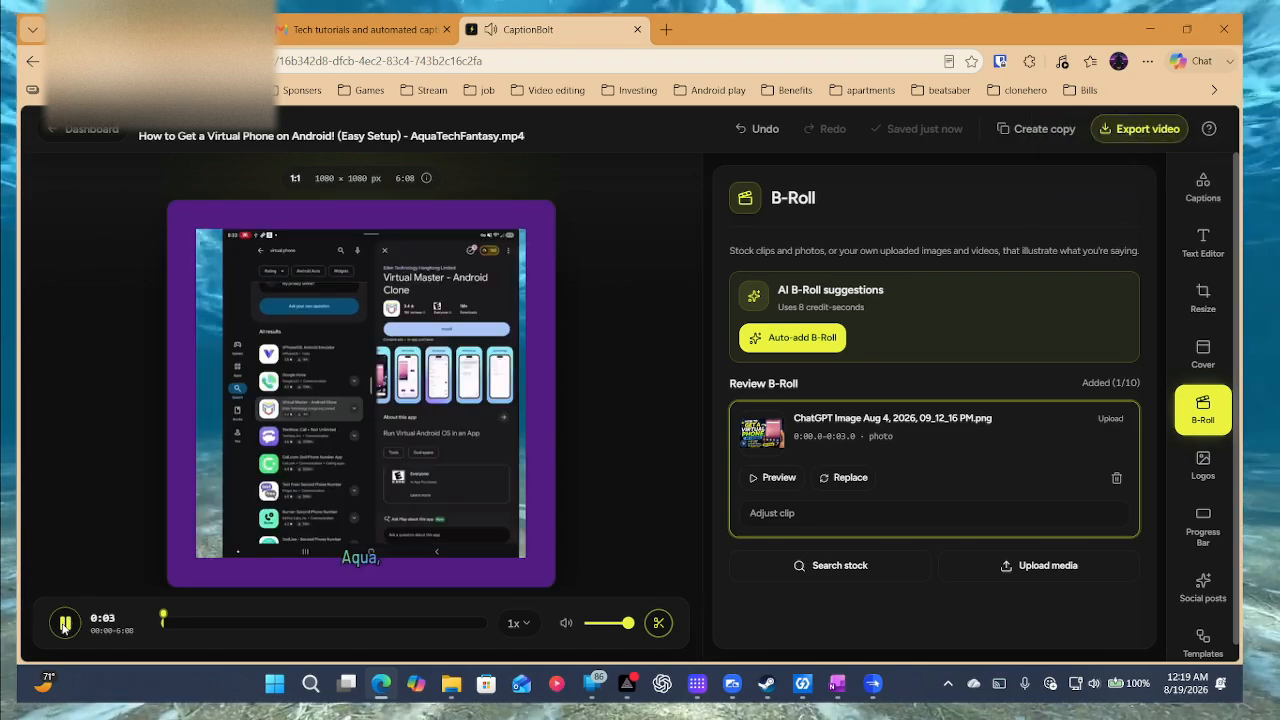
left_click(64, 623)
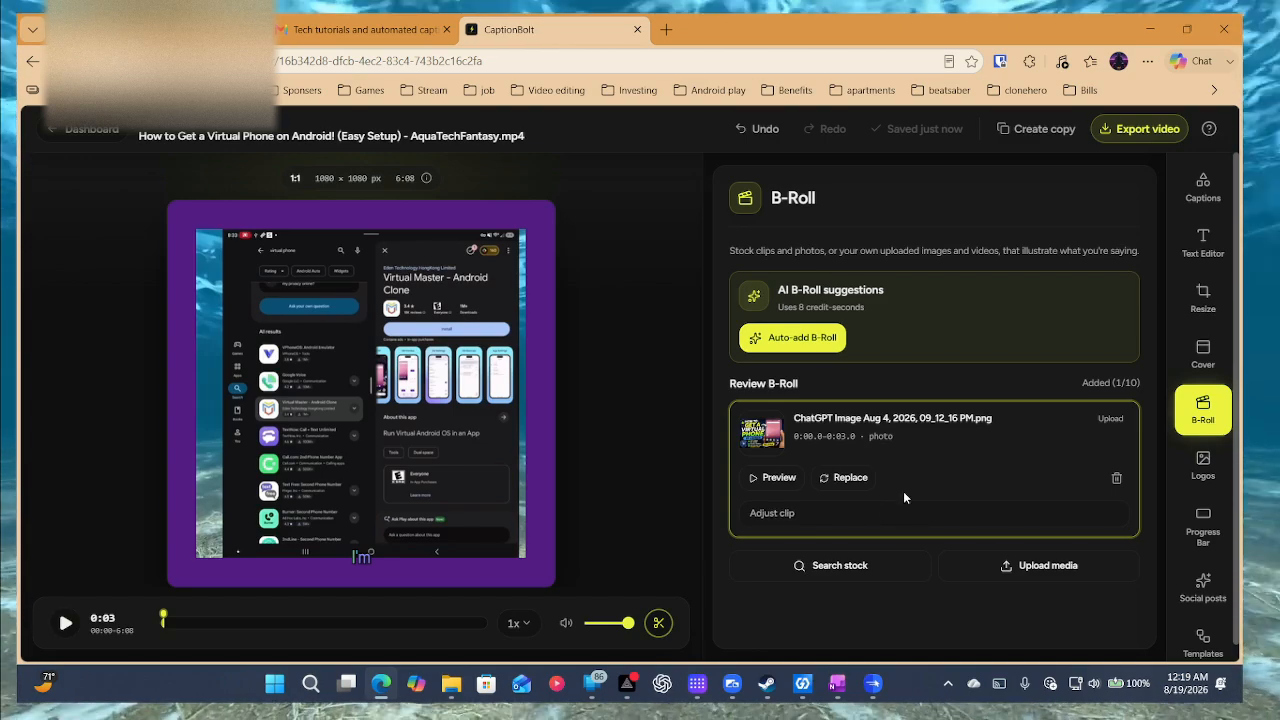
left_click(1204, 463)
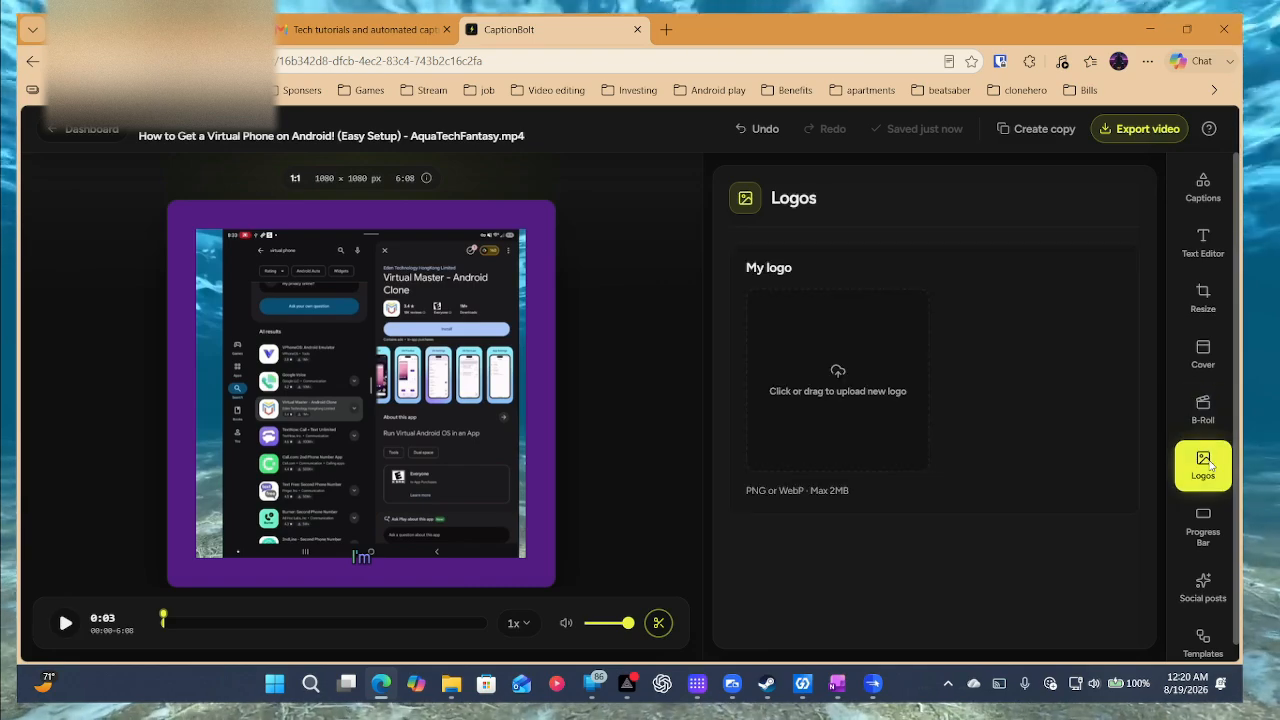
left_click(856, 412)
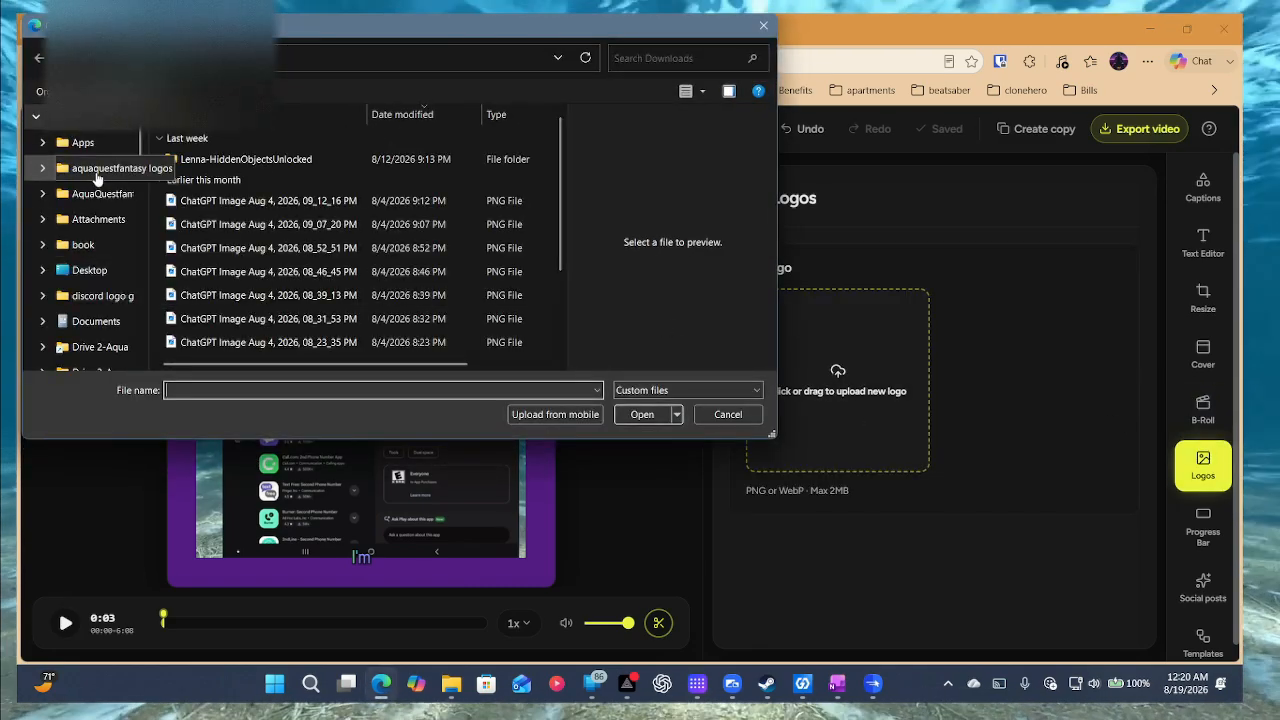
left_click(100, 168)
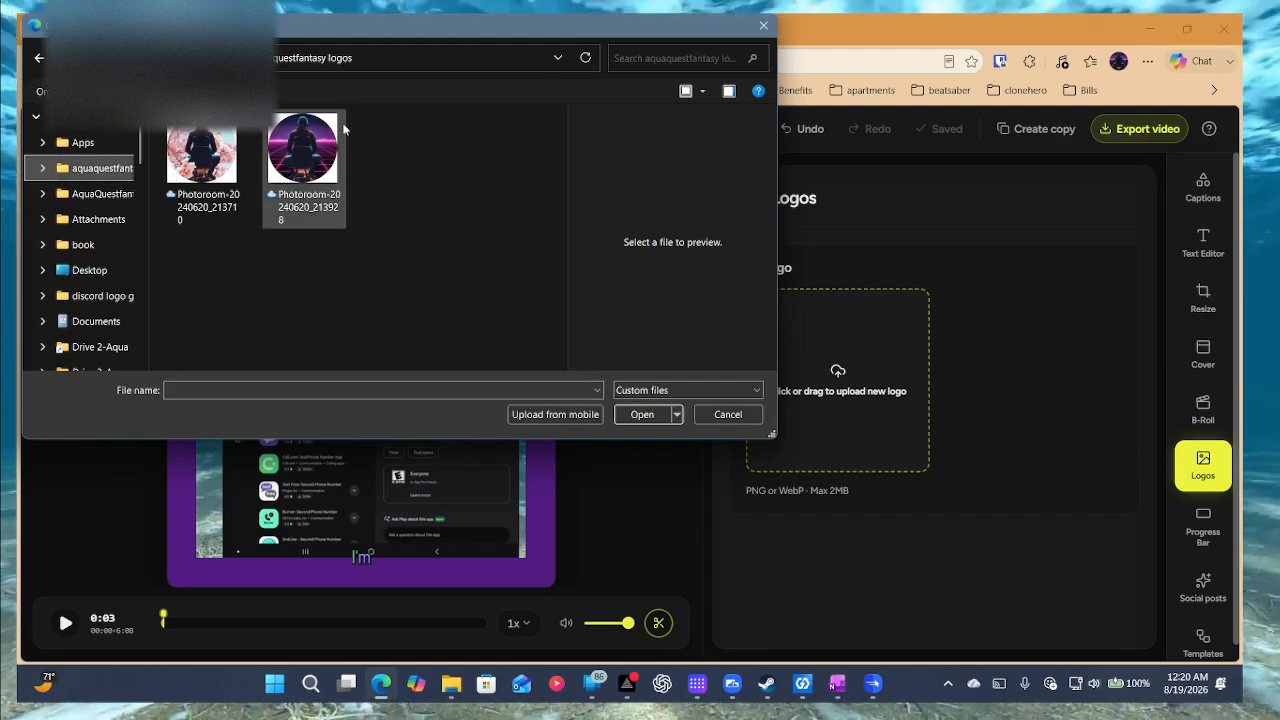
left_click(100, 196)
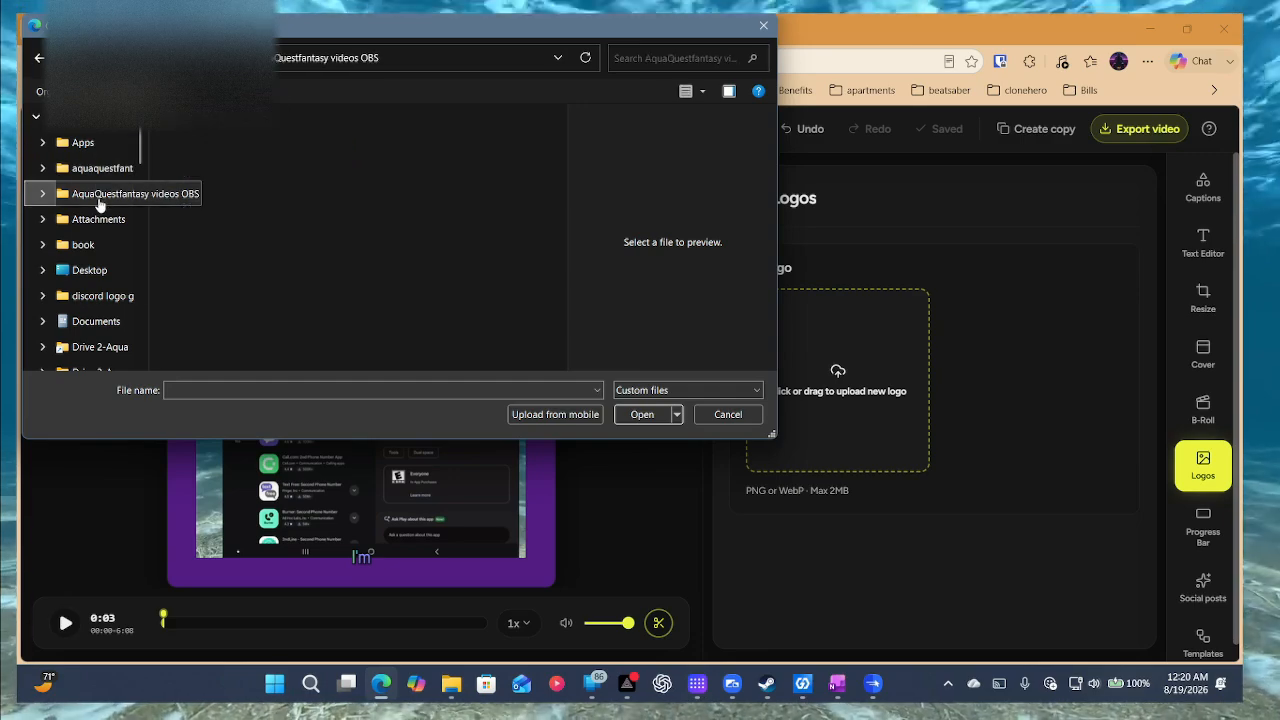
left_click(105, 168)
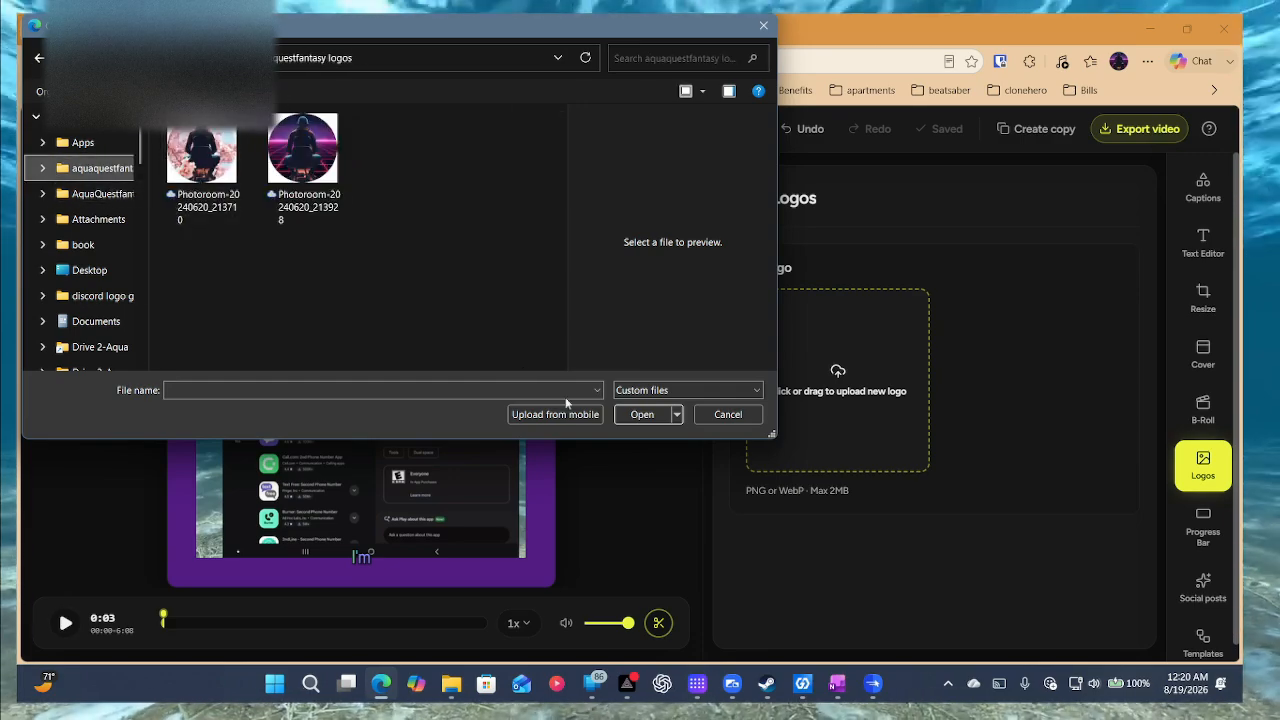
left_click(655, 390)
left_click(656, 418)
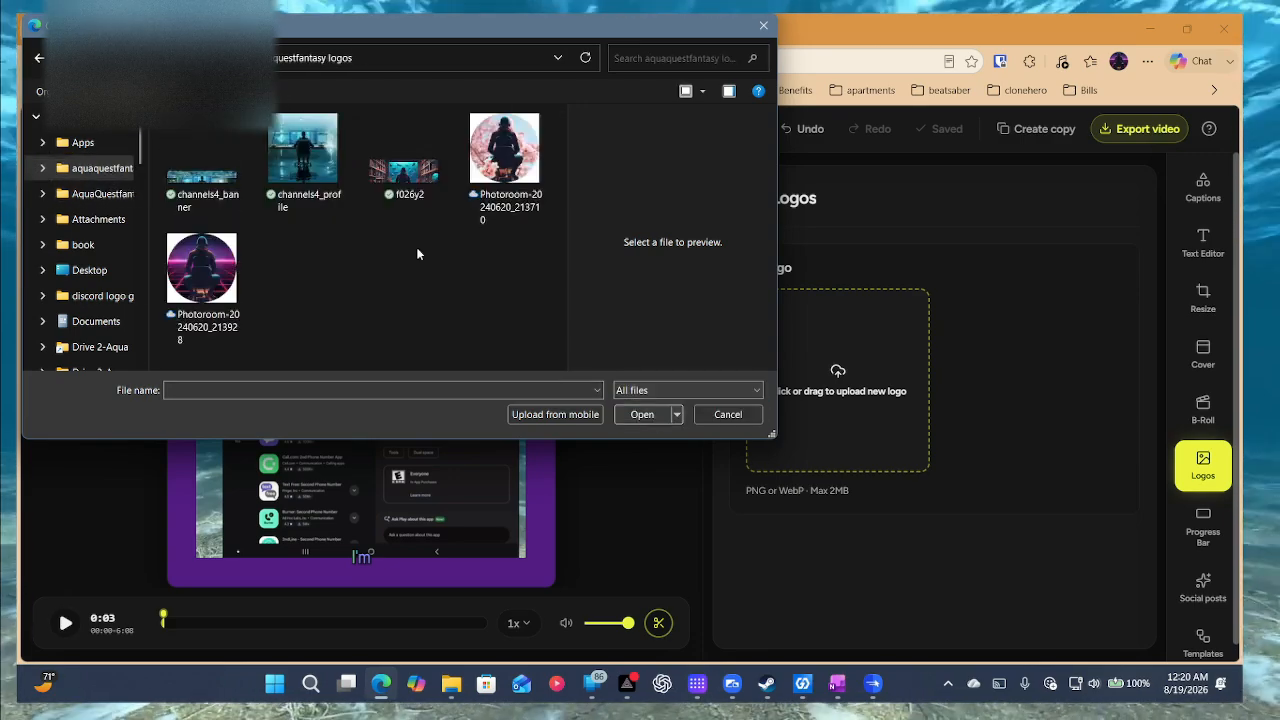
double_click(333, 168)
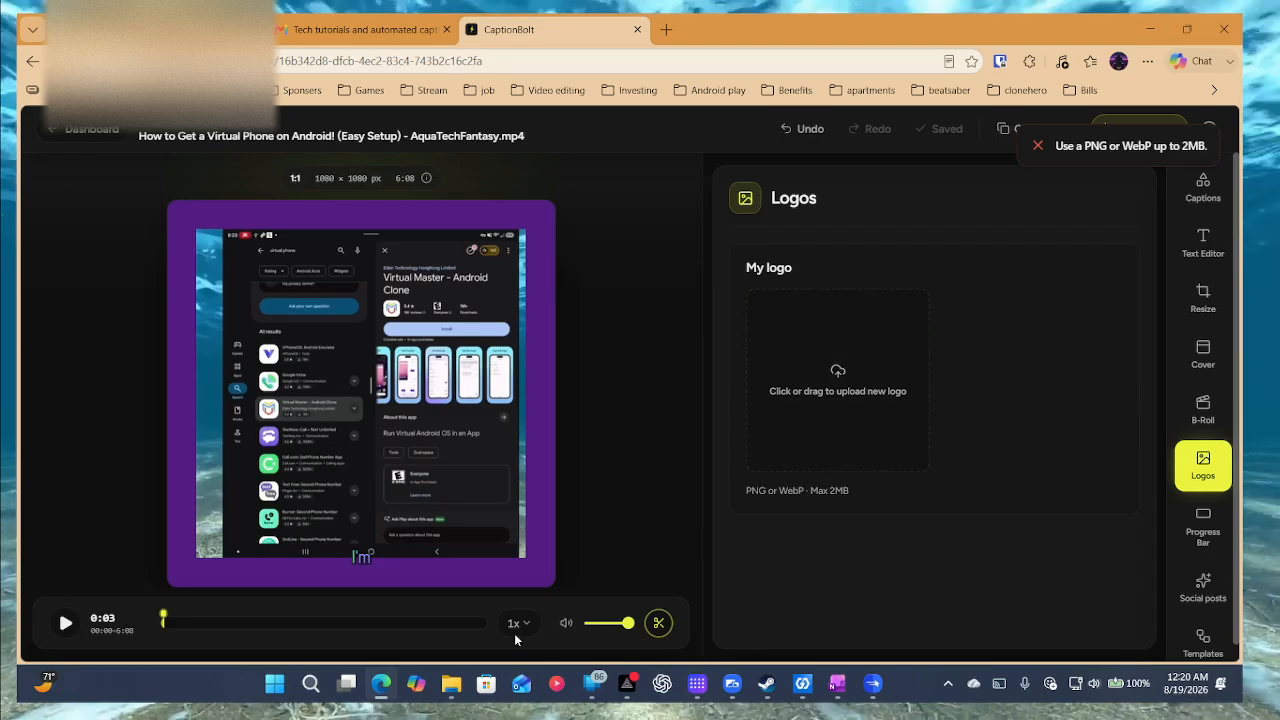
mouse_move(474, 679)
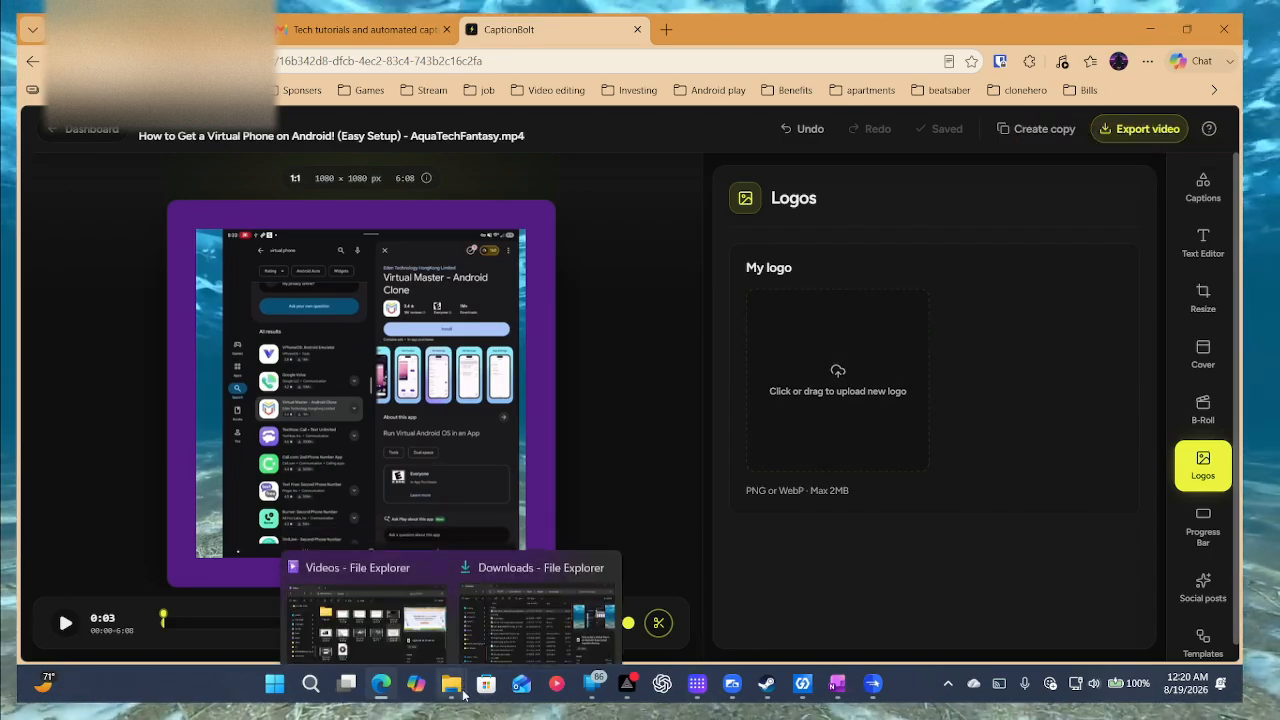
Screenshot the channels4_profile image from the aquaquestfantasy logos folder with Snipping Tool.
left_click(524, 640)
scroll(370, 395, "up", 10)
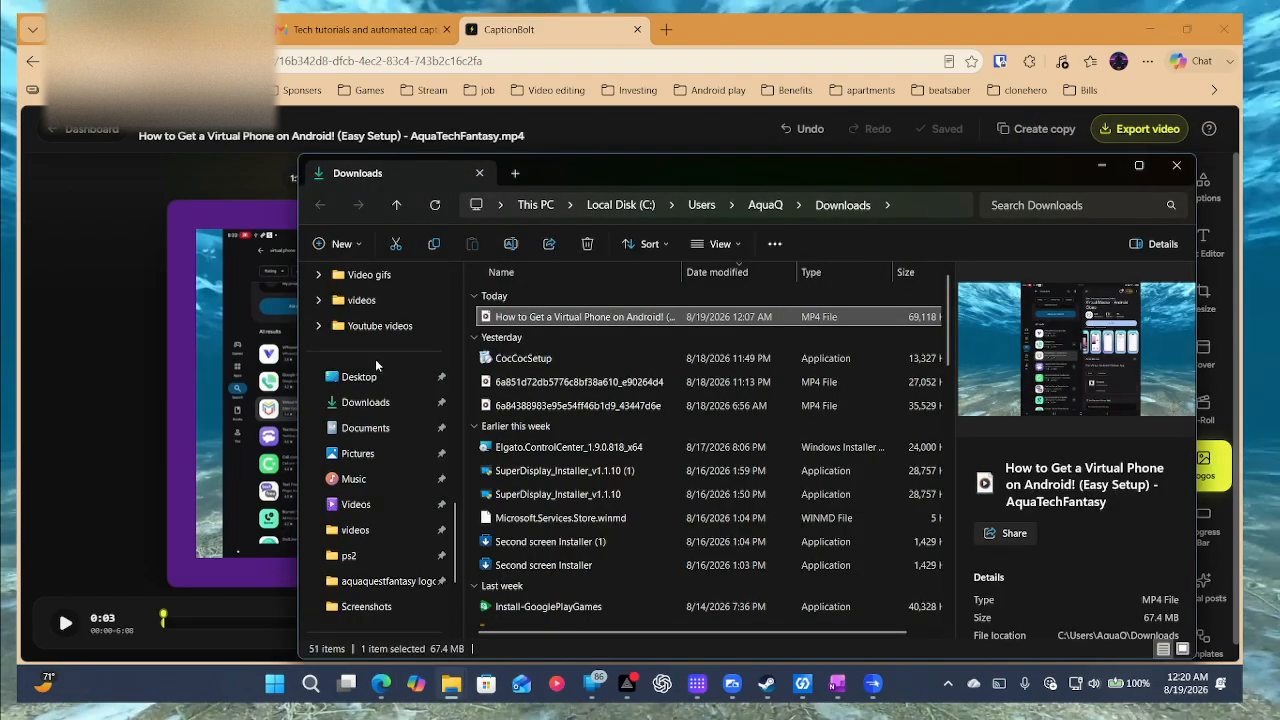
left_click(378, 384)
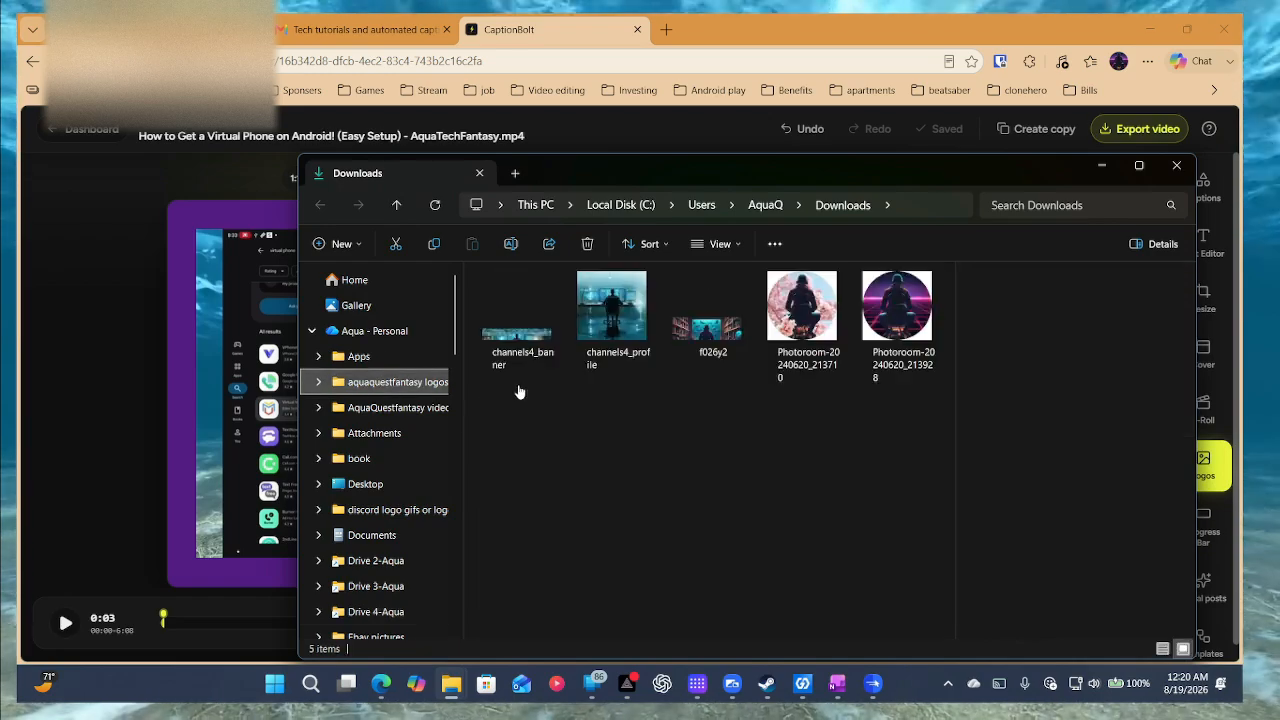
left_click(610, 340)
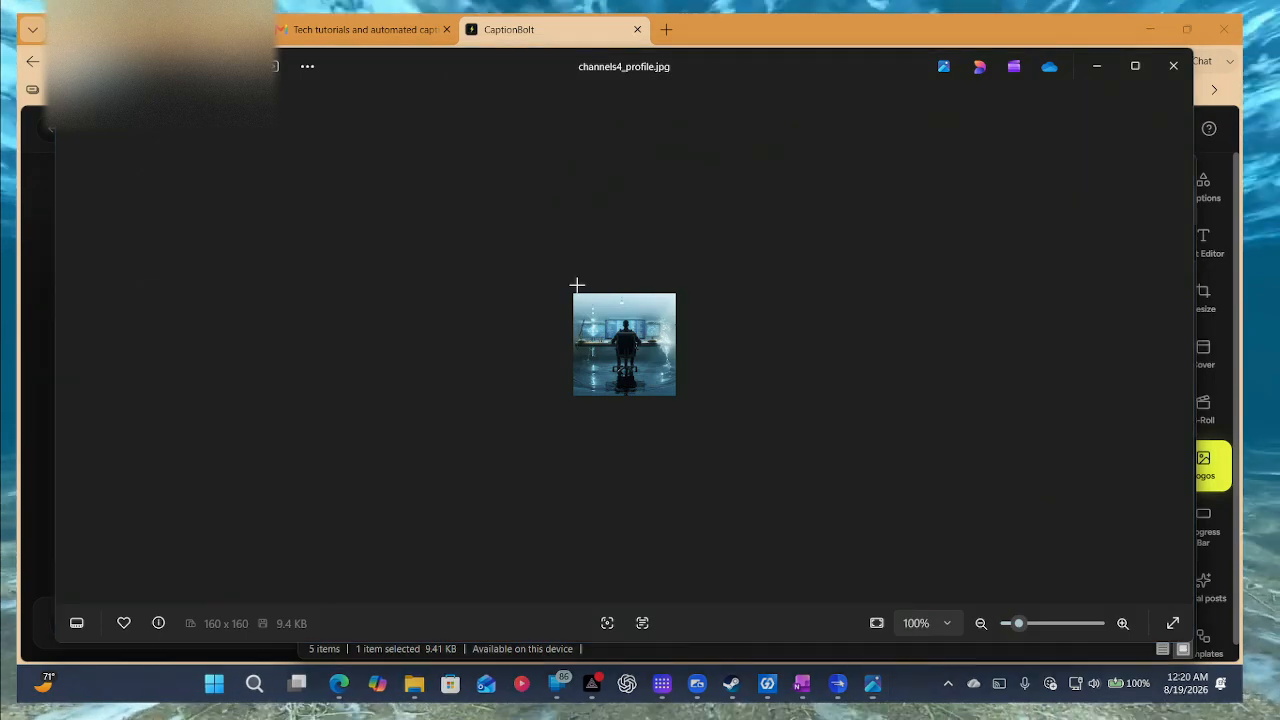
key("super+shift+s")
left_click_drag(575, 296, 676, 396)
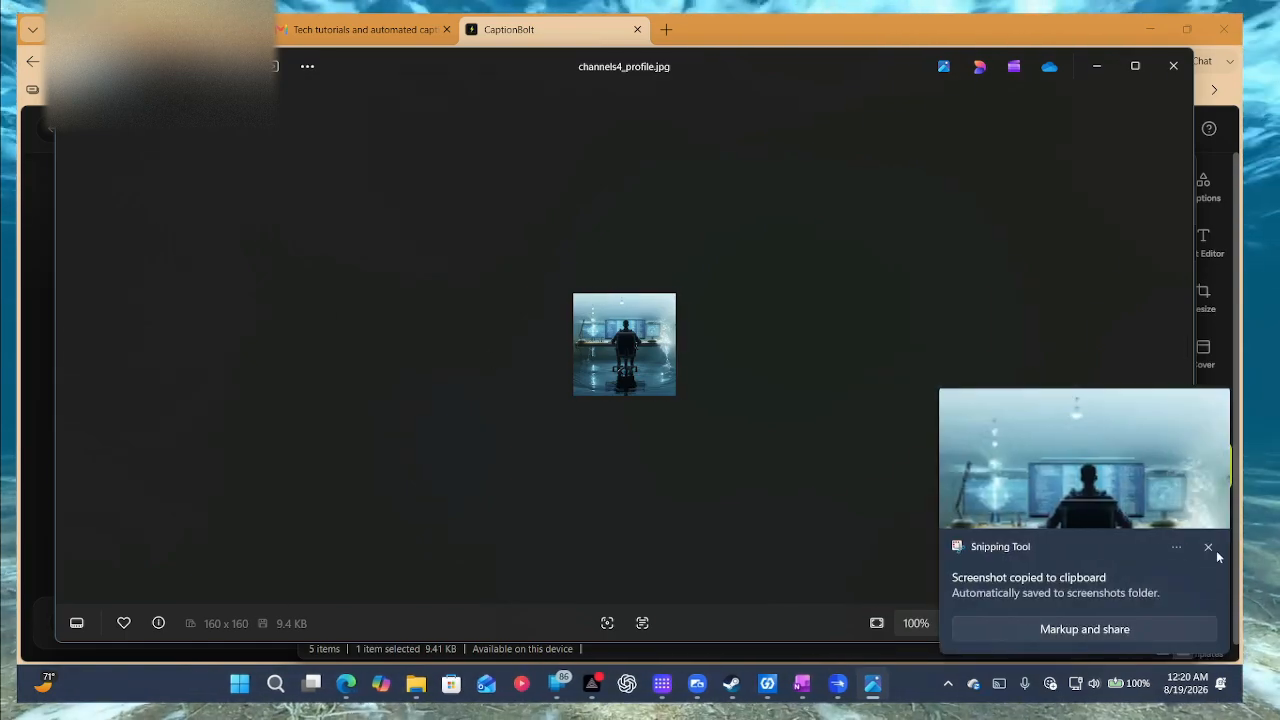
left_click(1209, 547)
Close the photo viewer and File Explorer and start a new logo upload.
left_click(1097, 66)
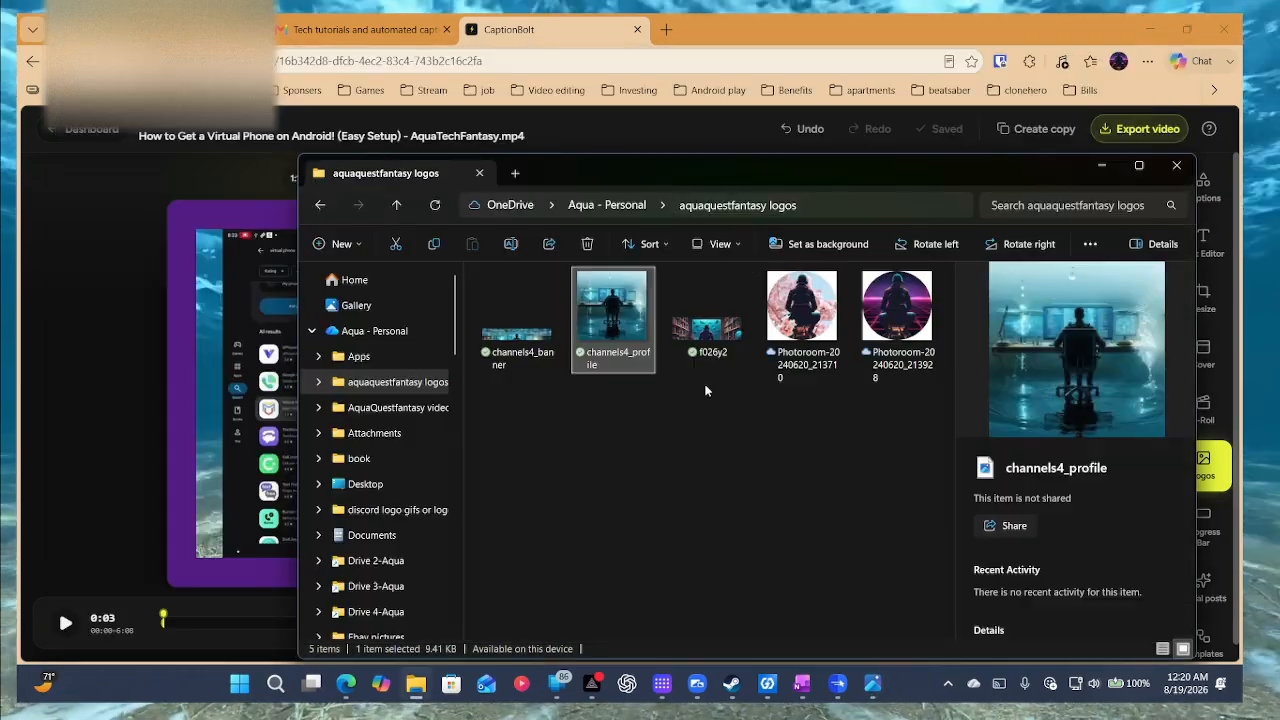
left_click(651, 444)
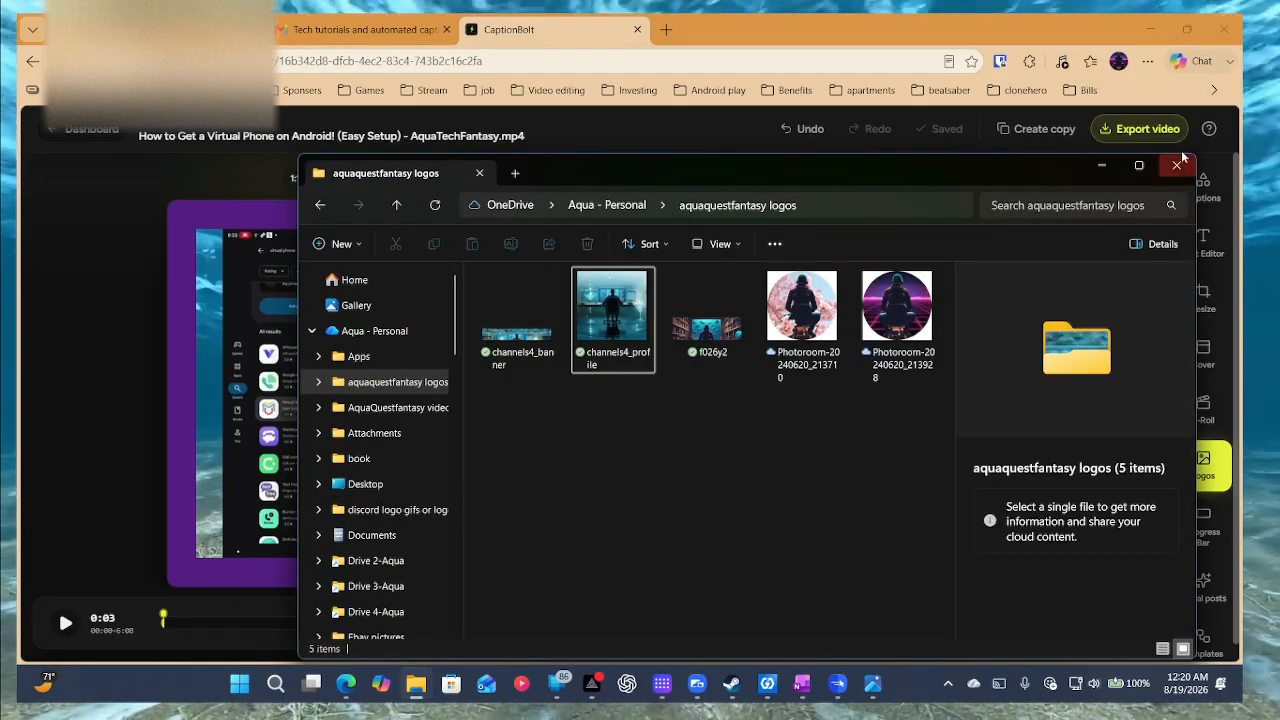
key("alt+Tab")
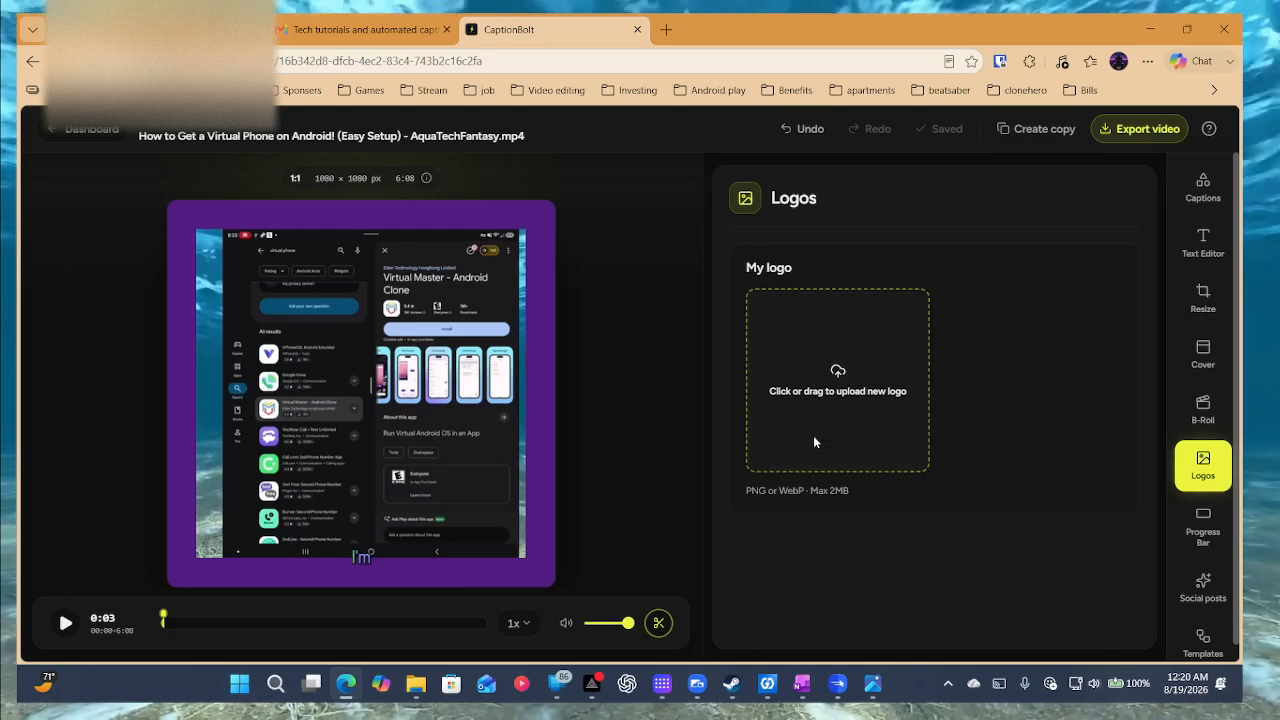
left_click(750, 356)
Upload the newest image in Pictures > Screenshots as the logo.
scroll(117, 330, "down", 15)
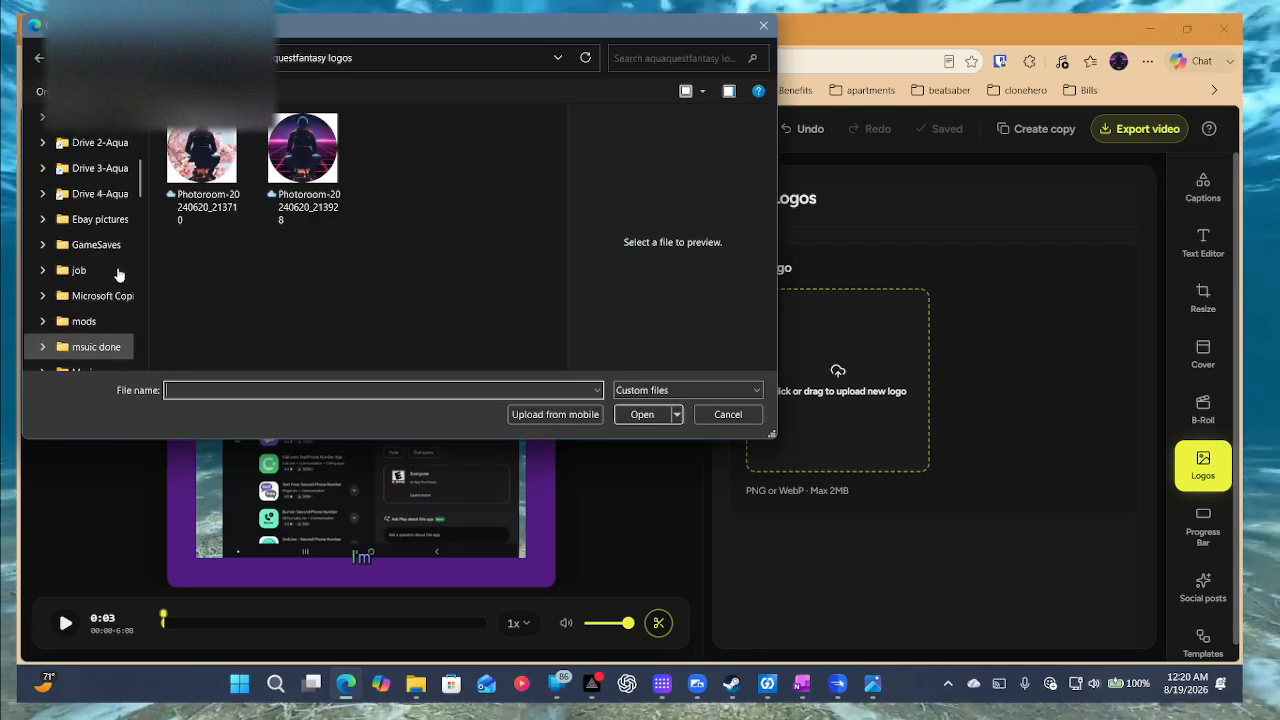
scroll(110, 260, "up", 10)
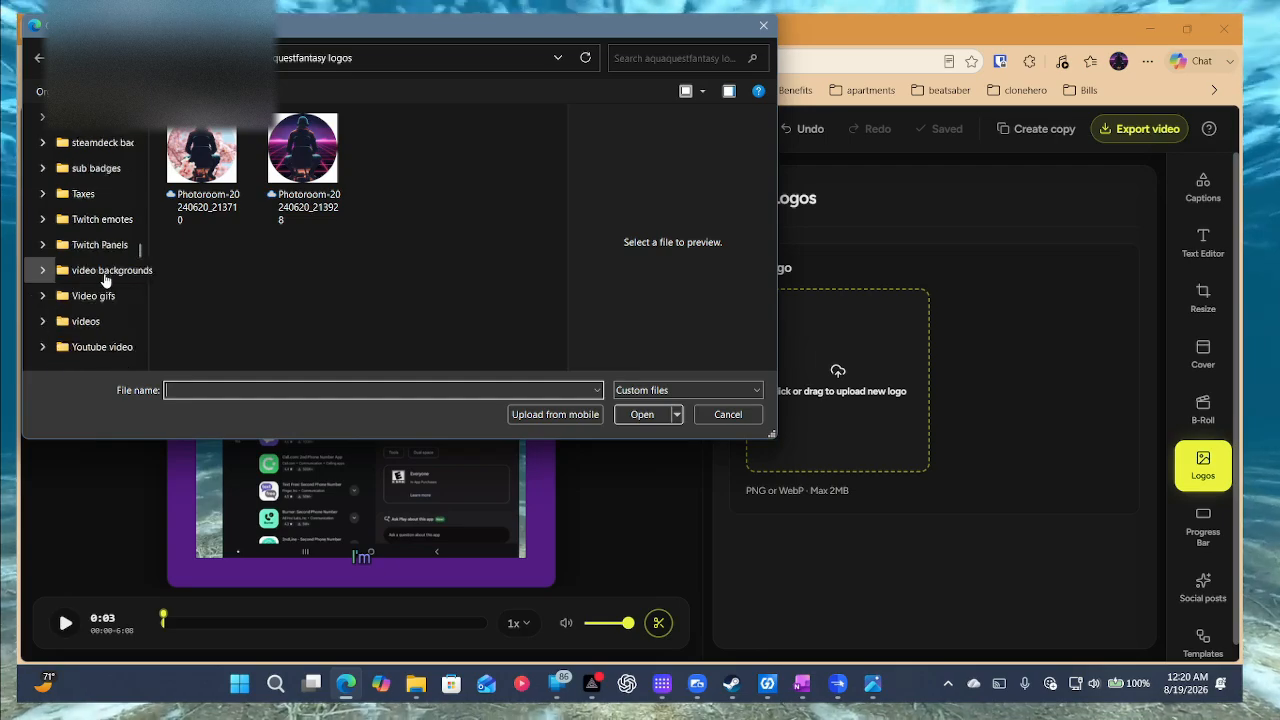
left_click(92, 117)
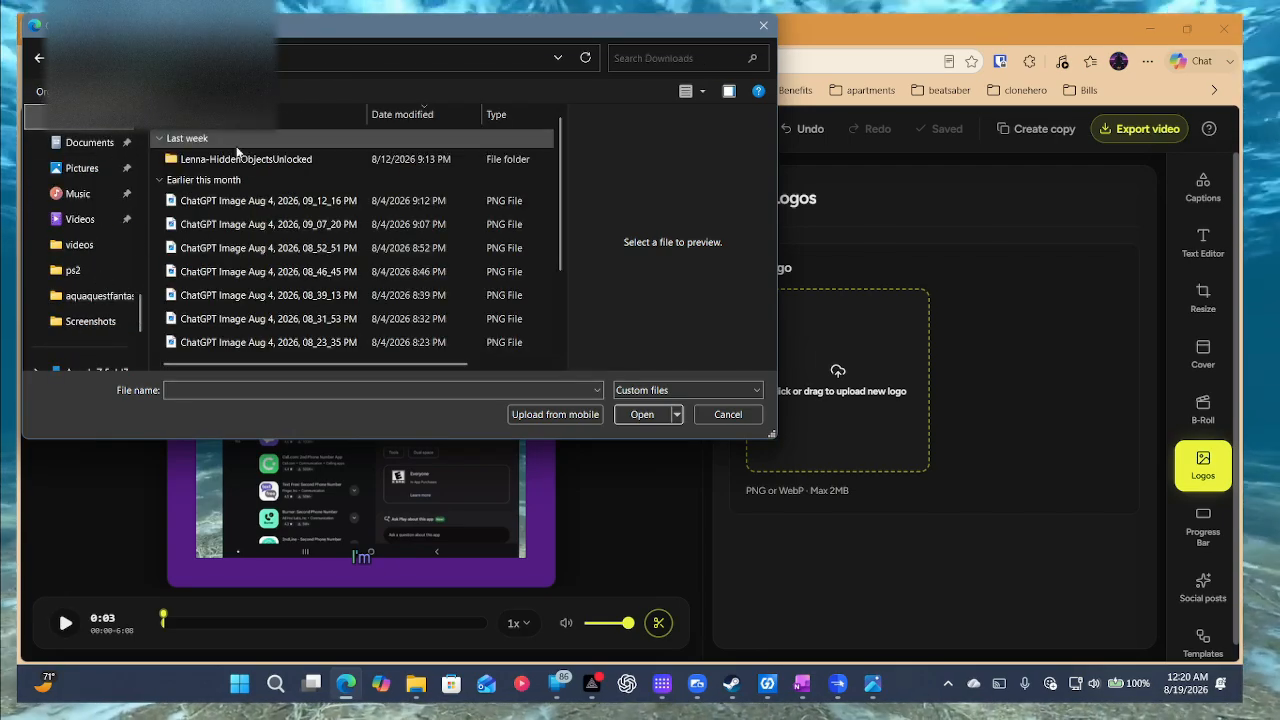
left_click(90, 168)
scroll(495, 230, "down", 2)
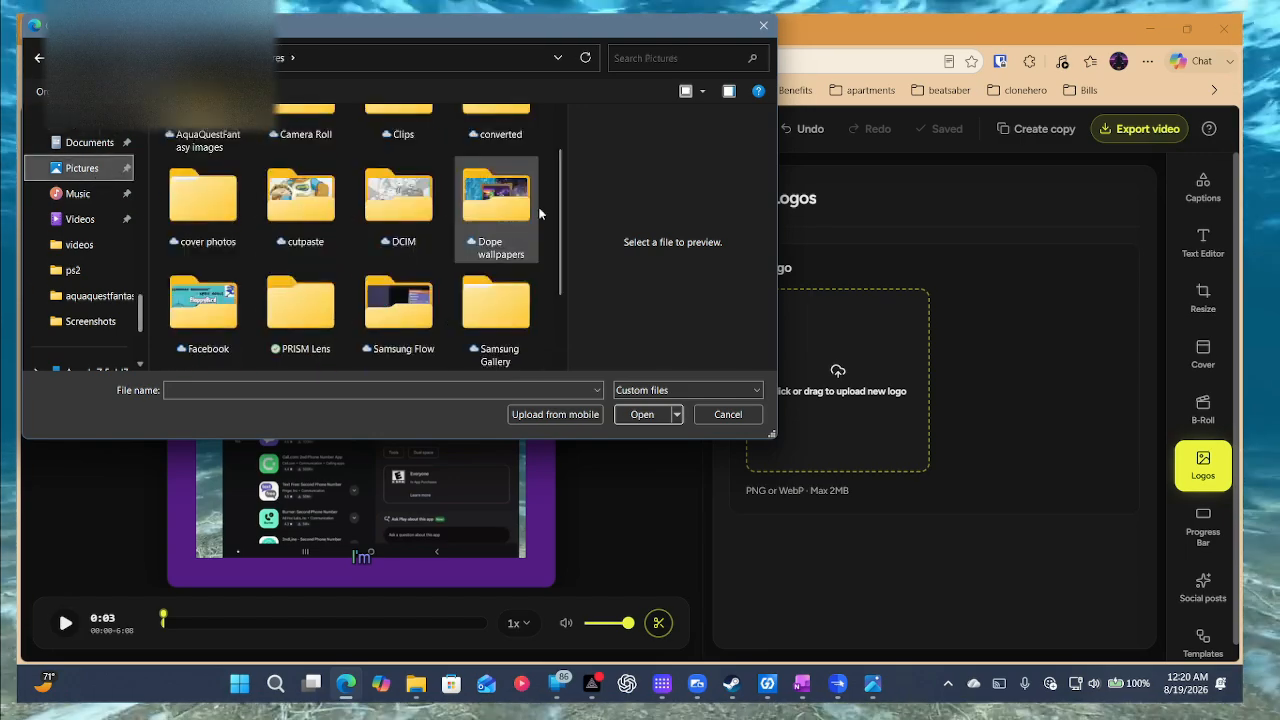
scroll(546, 239, "down", 1)
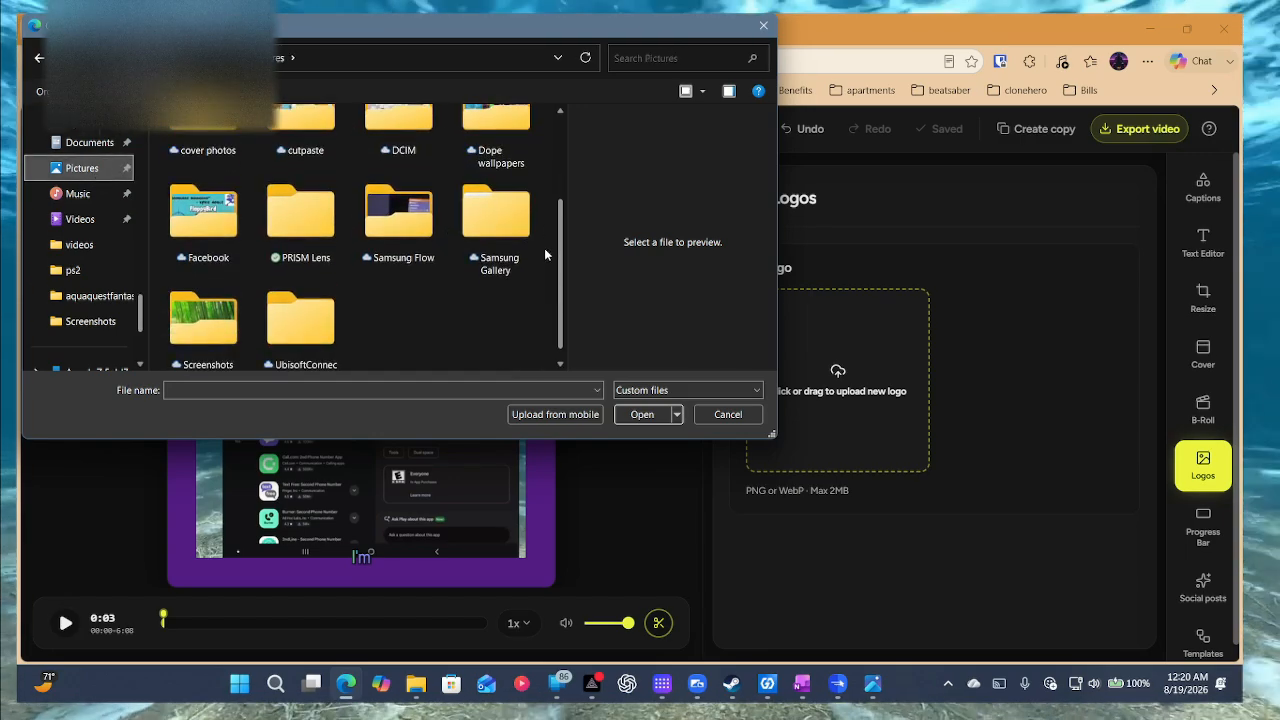
double_click(224, 345)
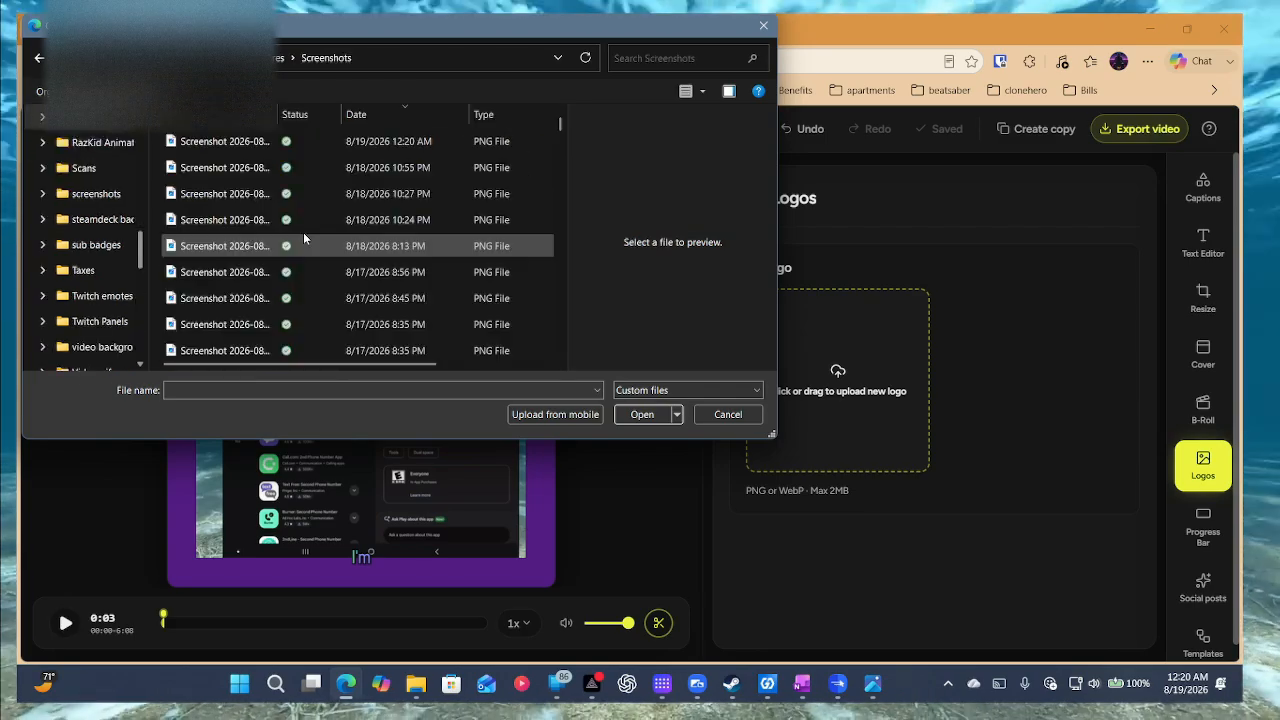
double_click(276, 143)
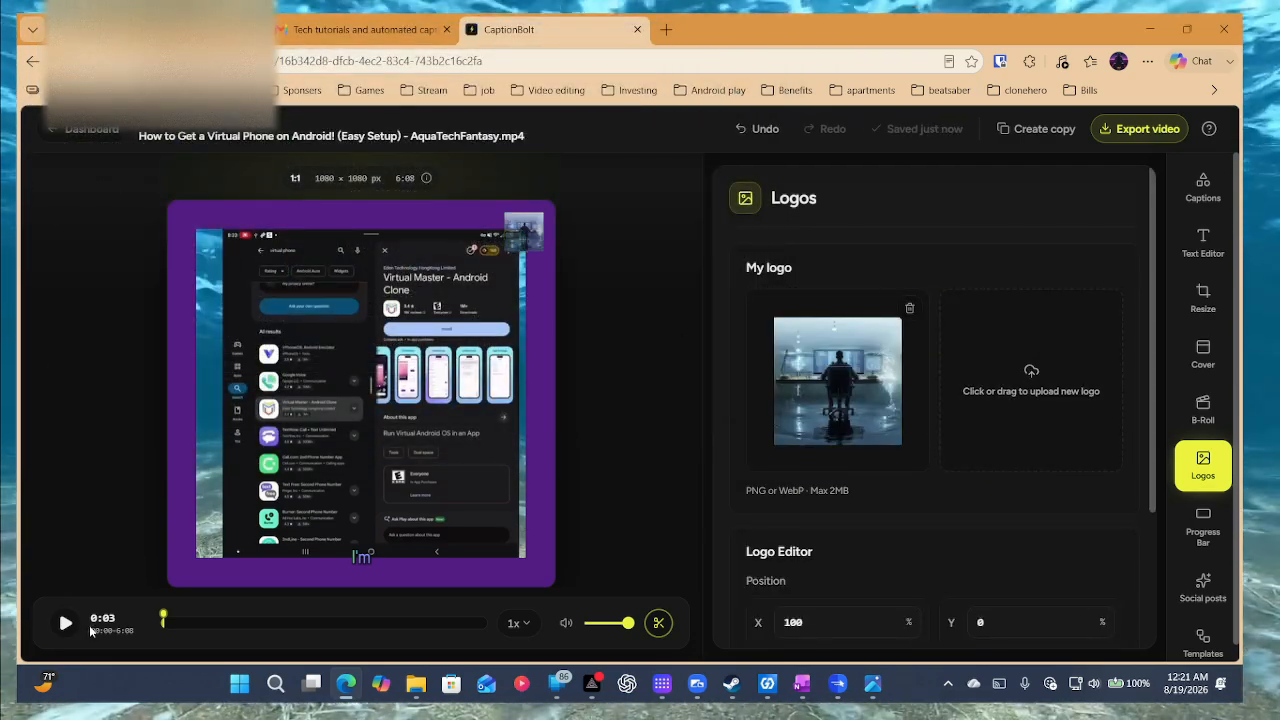
Nudge the logo inward to X 97%, Y 2% while previewing from about 1:31.
left_click(245, 622)
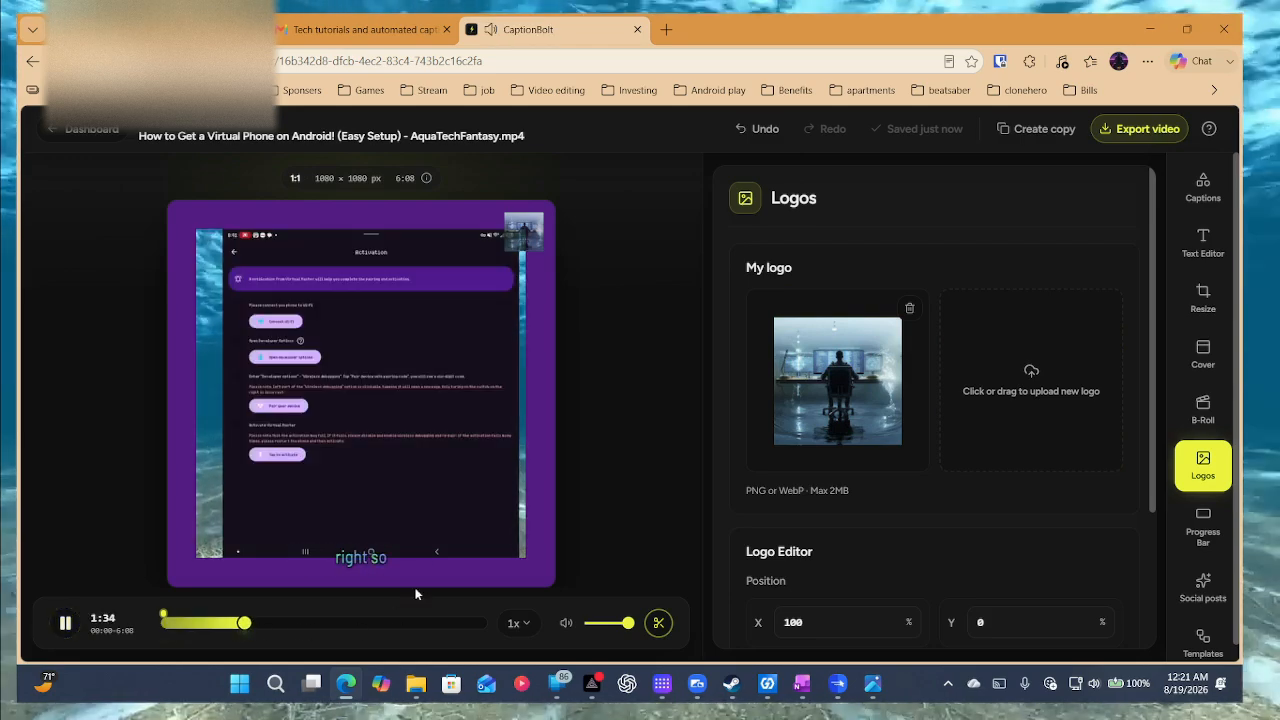
mouse_move(541, 228)
left_mouse_down()
mouse_move(521, 372)
mouse_move(539, 230)
left_mouse_up()
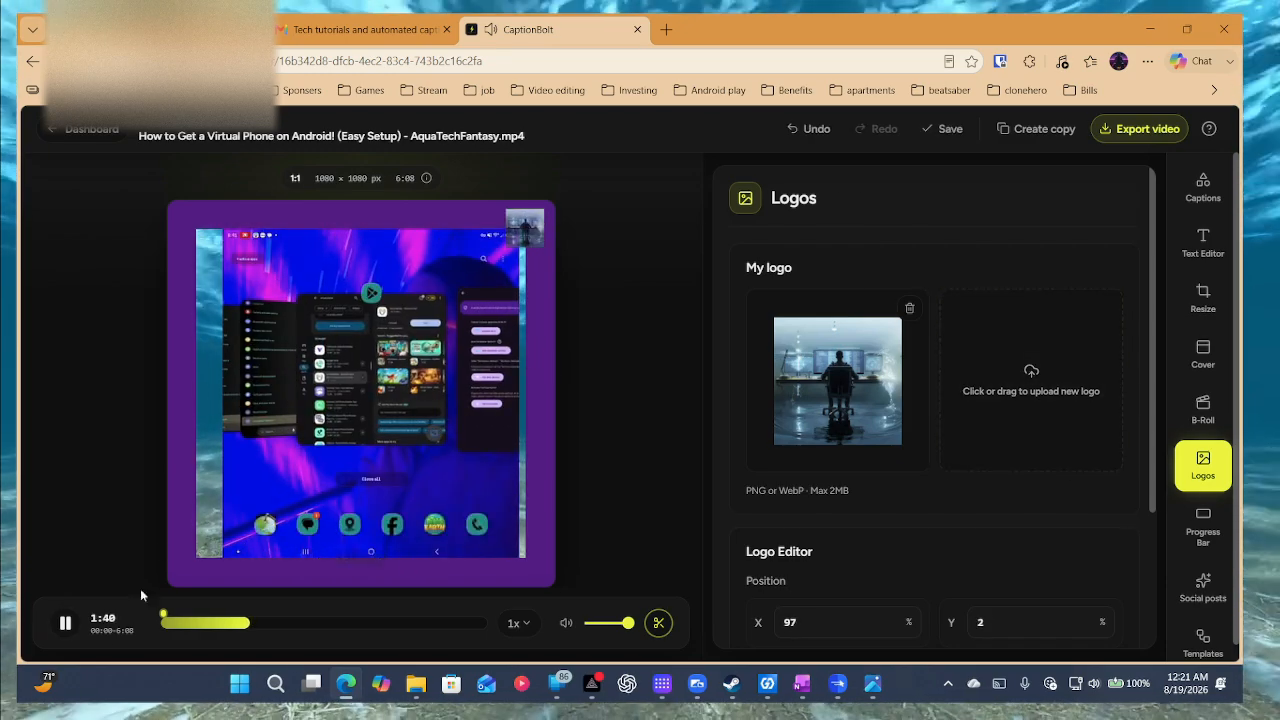
left_click(76, 622)
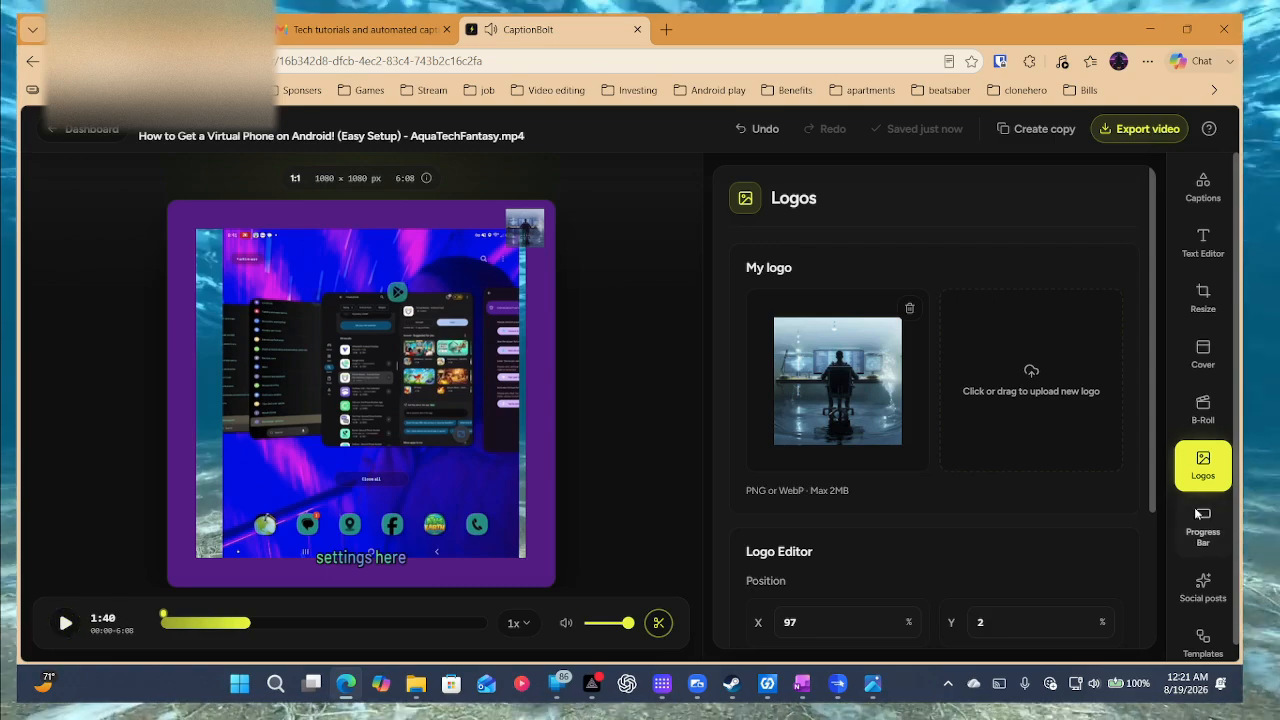
scroll(1200, 513, "down", 1)
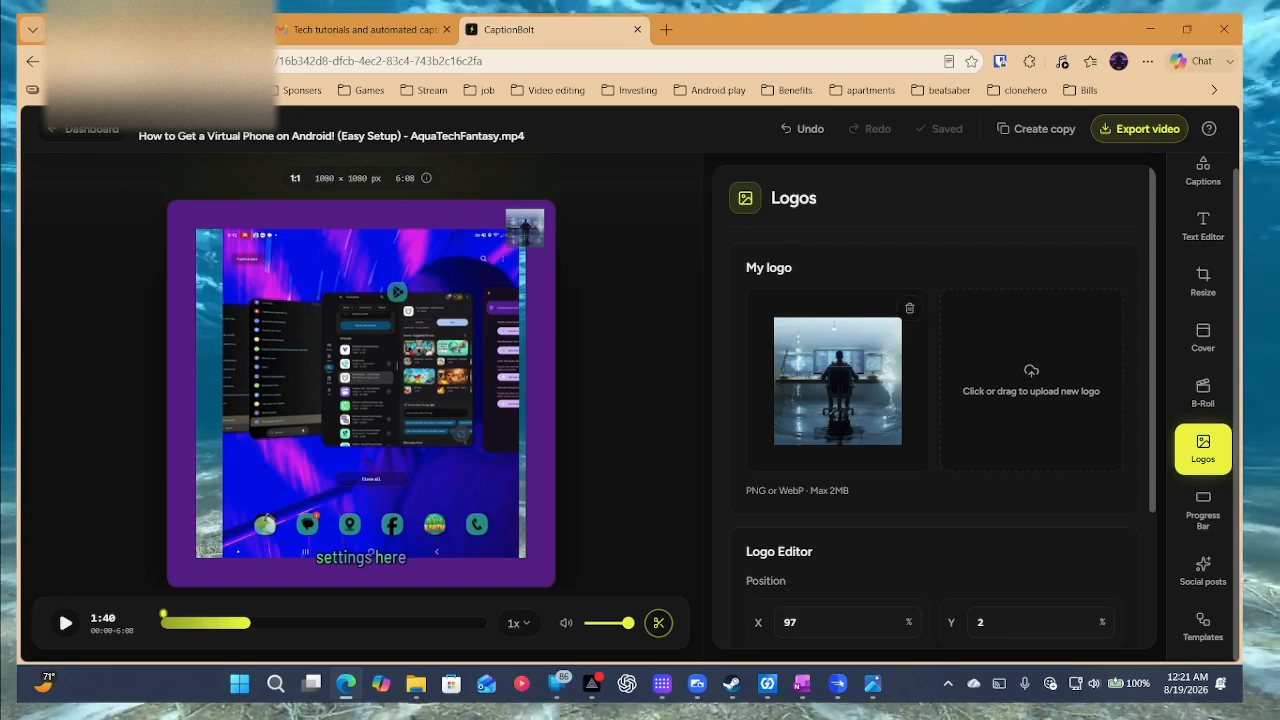
left_click(1215, 505)
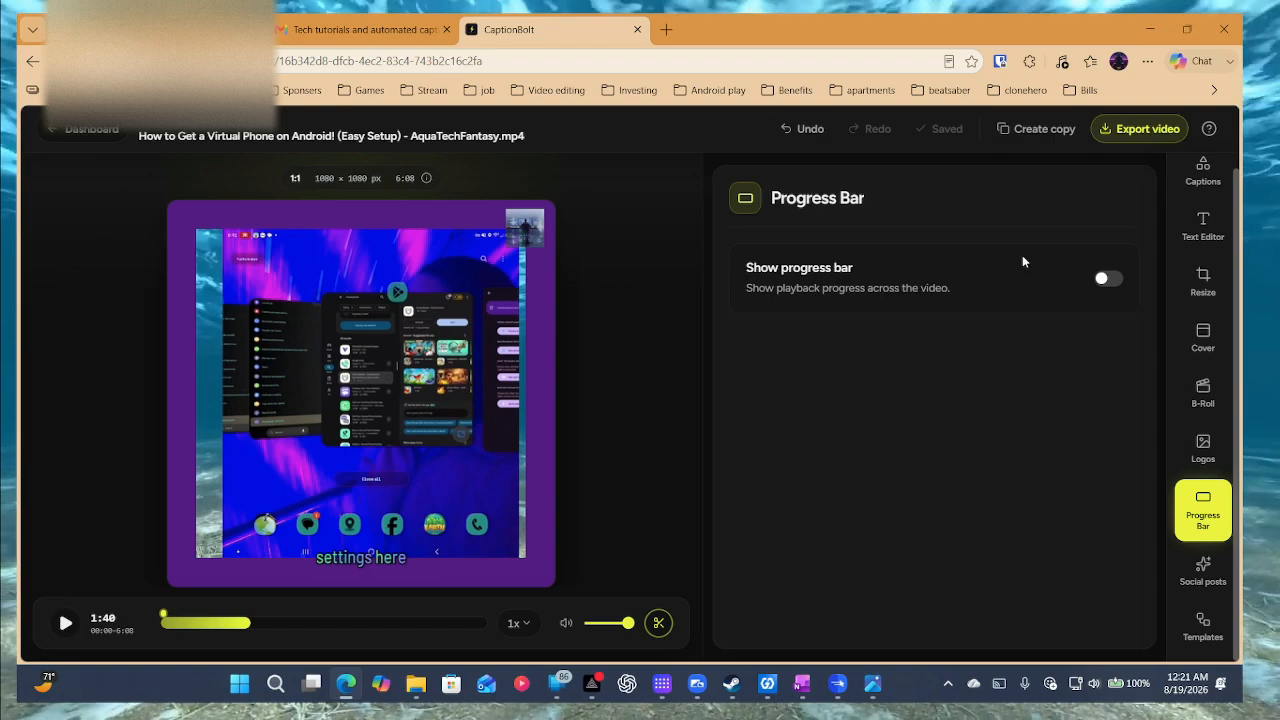
Turn on the progress bar, set its opacity to 20% and make it pink.
left_click(1104, 281)
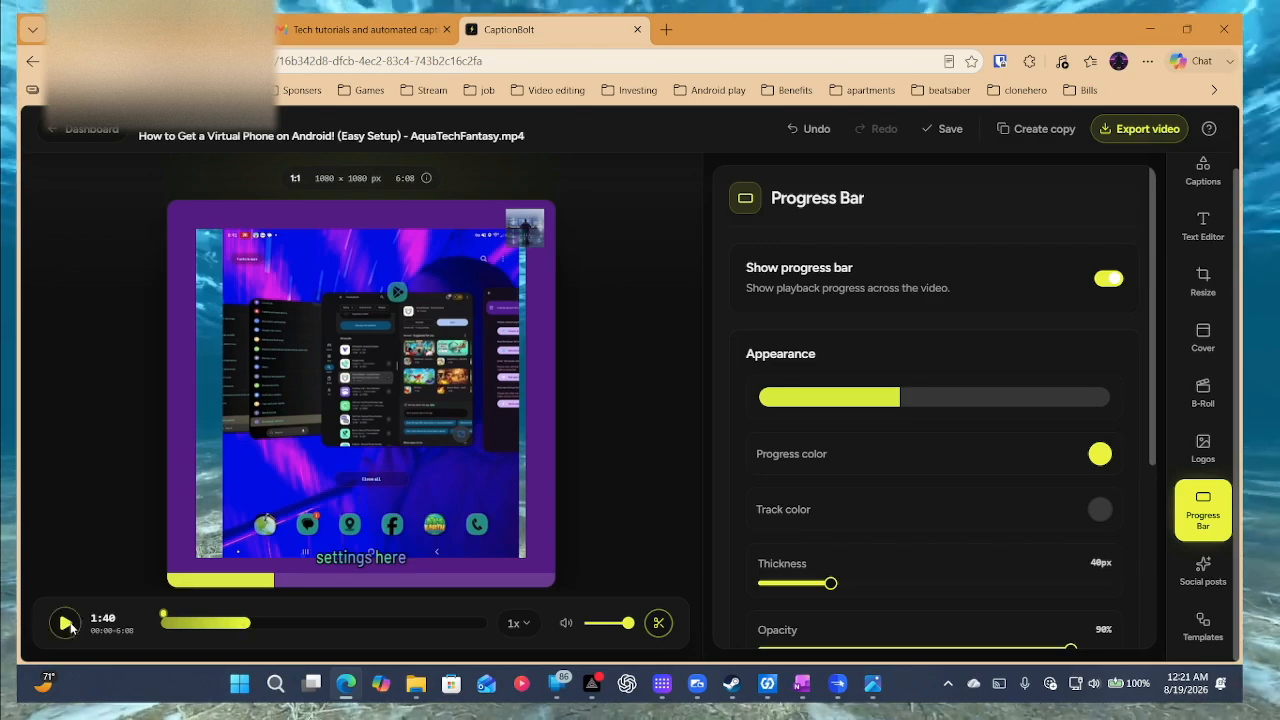
left_click(66, 624)
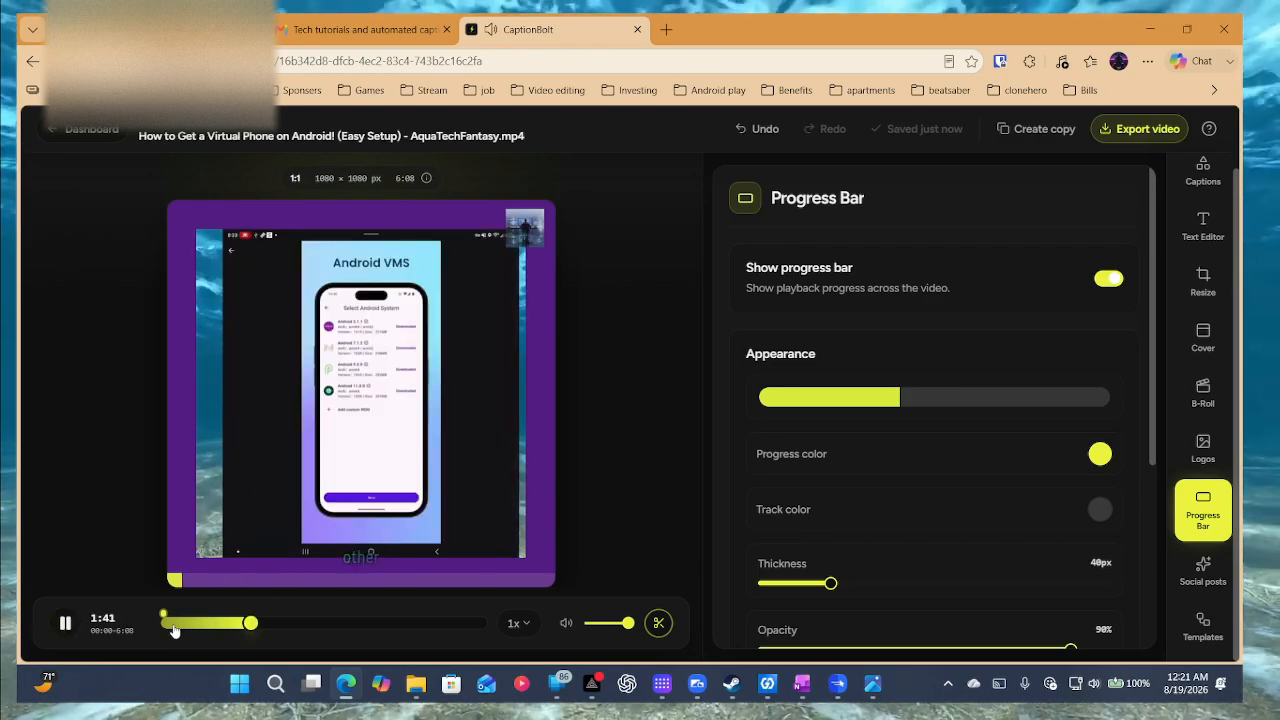
left_click_drag(174, 630, 398, 628)
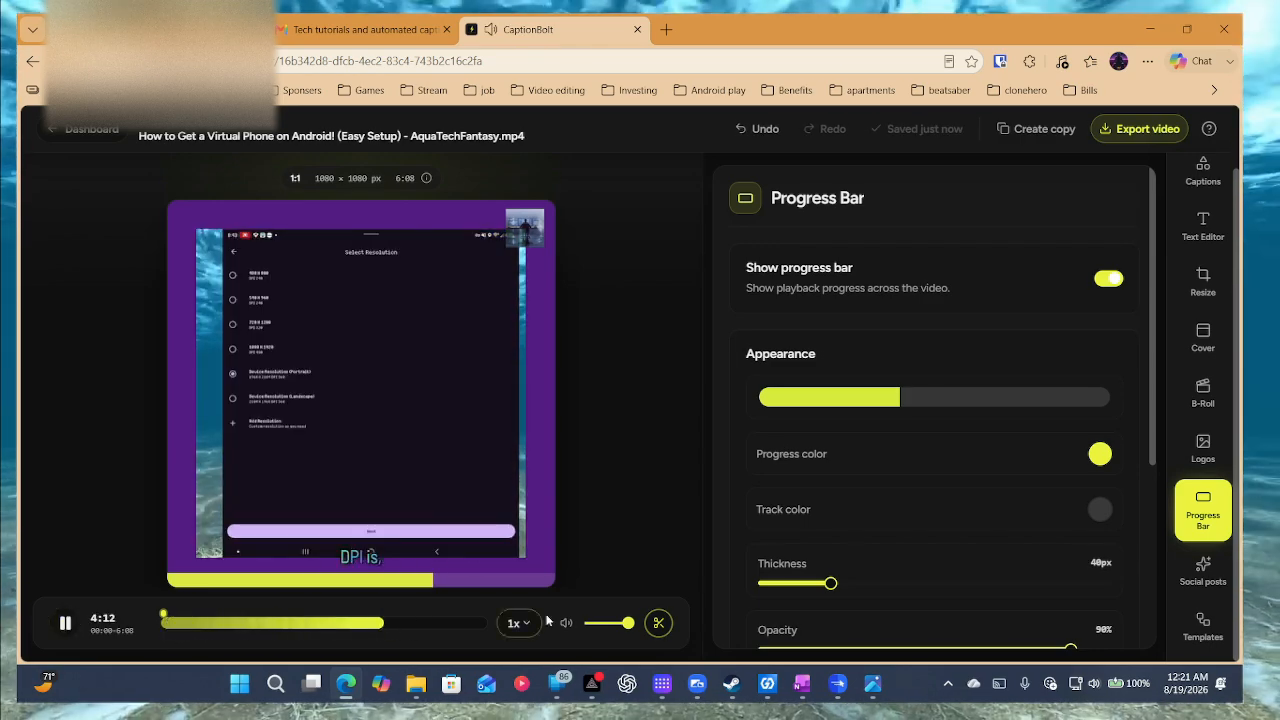
scroll(1026, 467, "down", 3)
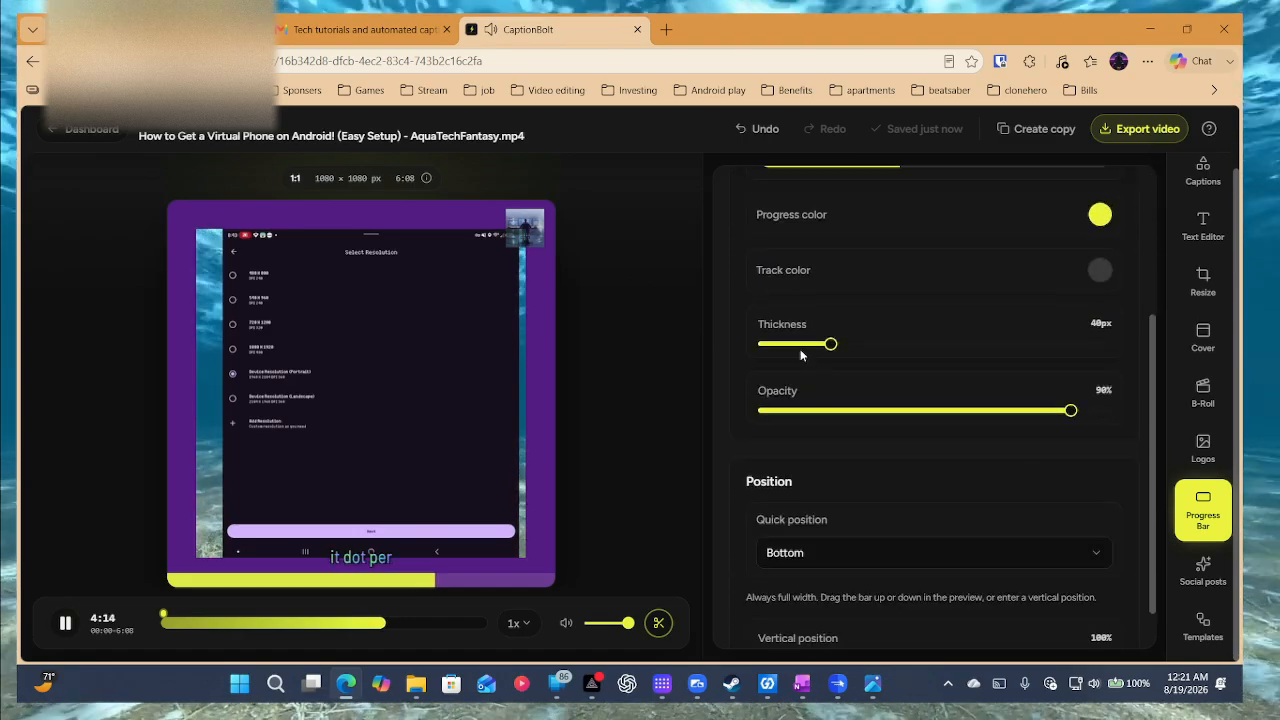
left_click_drag(1025, 413, 831, 409)
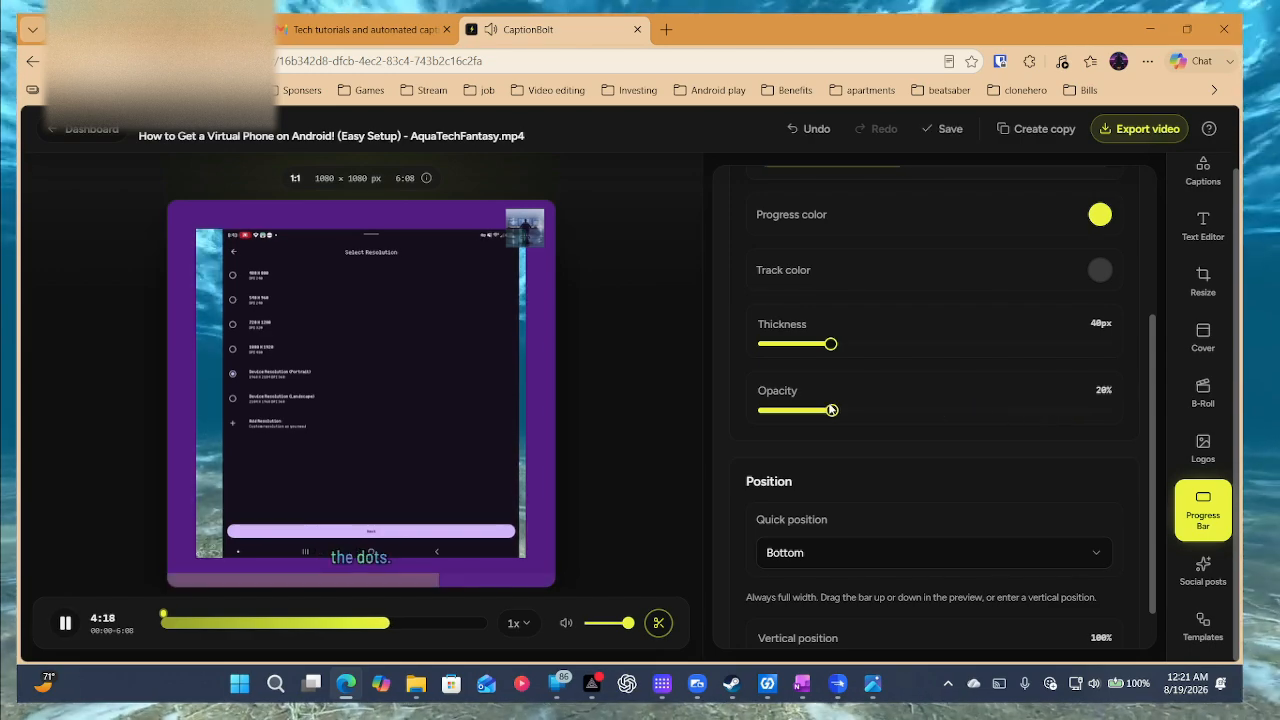
scroll(1012, 518, "down", 1)
scroll(1012, 518, "up", 5)
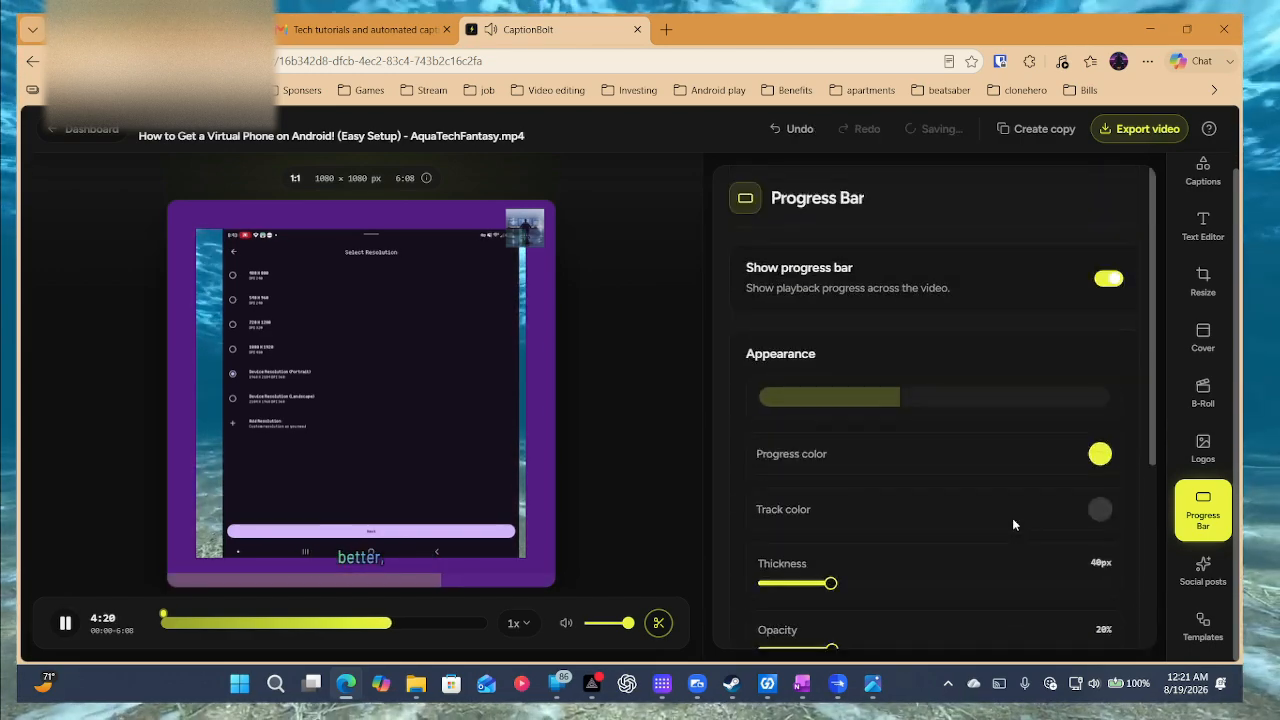
left_click(1100, 453)
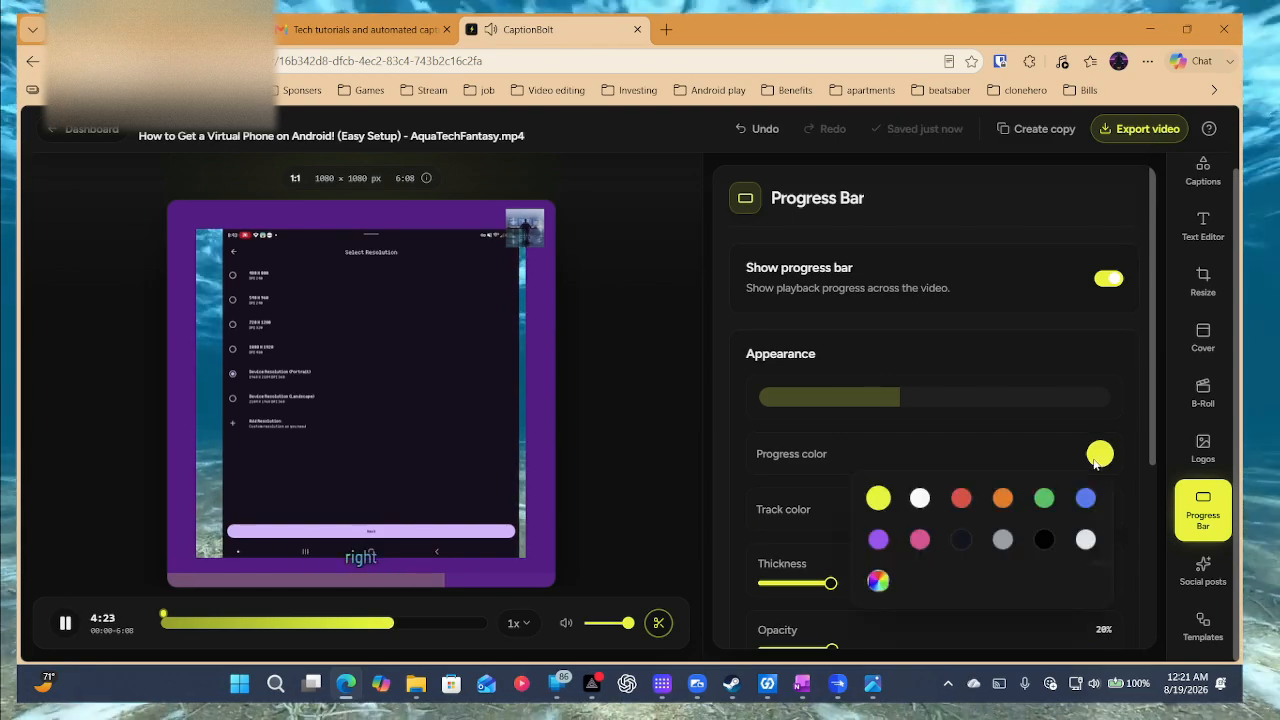
left_click(919, 539)
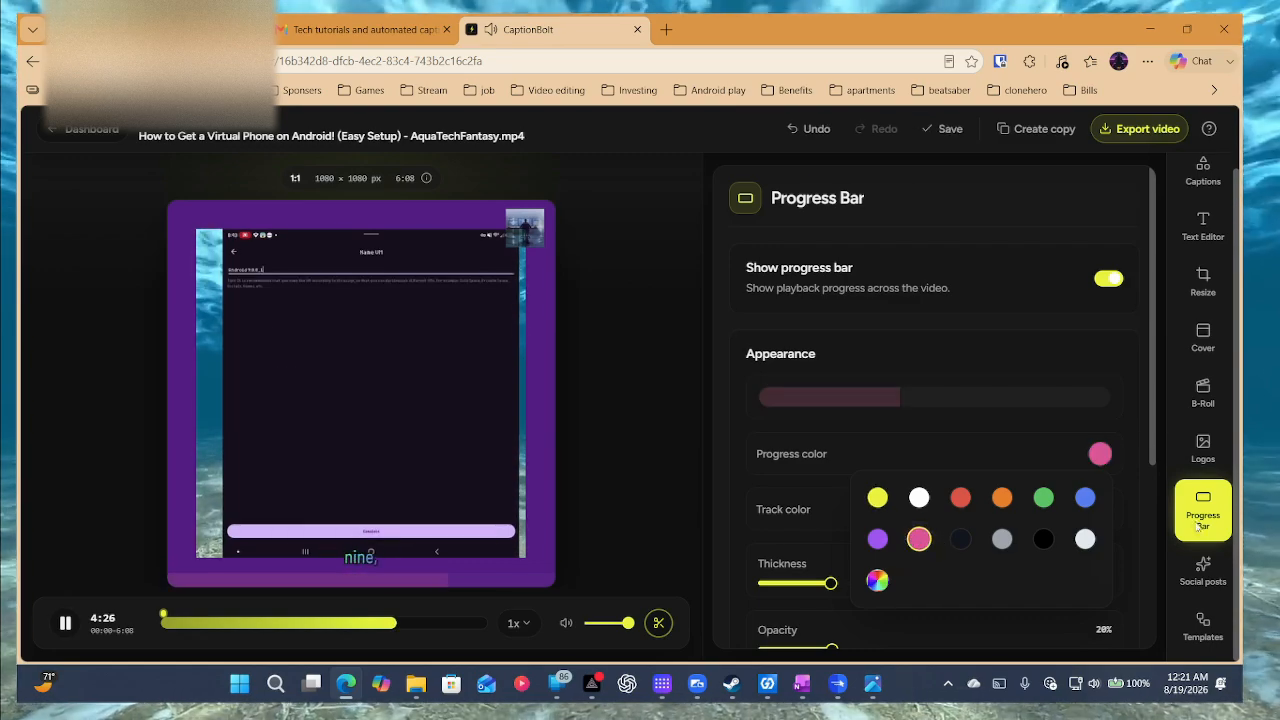
left_click(1203, 570)
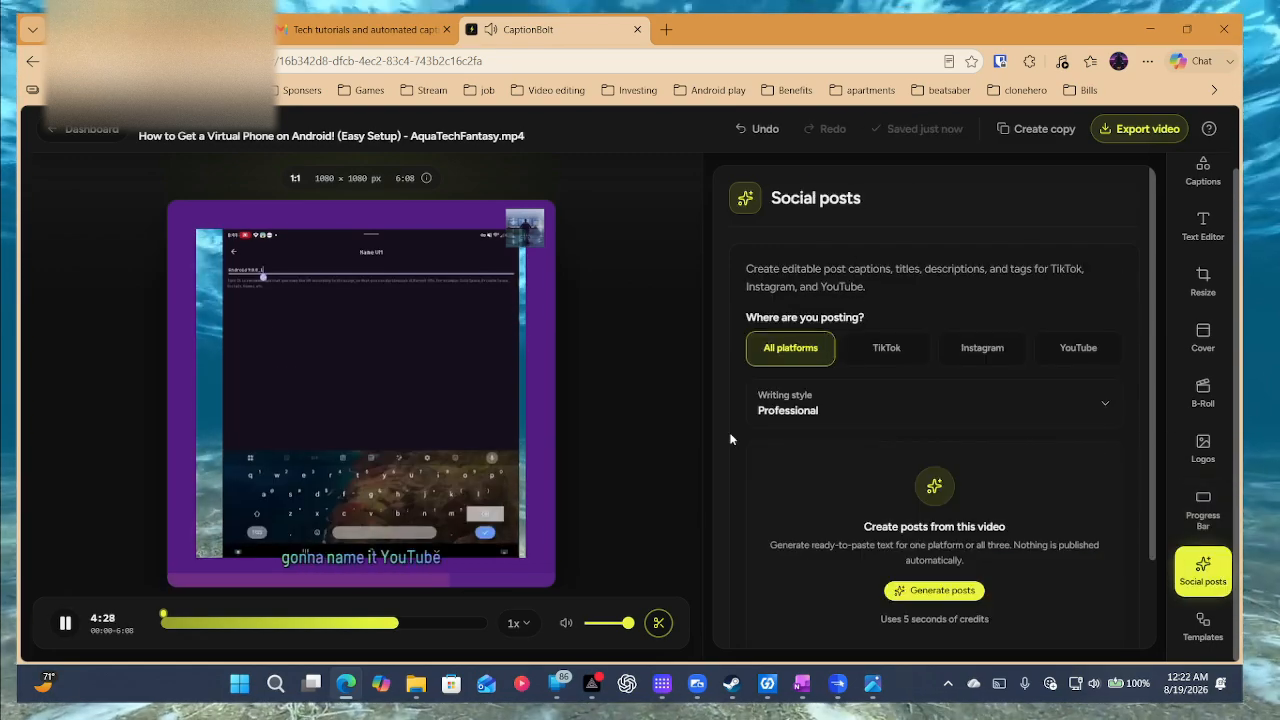
Generate TikTok posts in the Casual writing style from the video transcript.
left_click(58, 623)
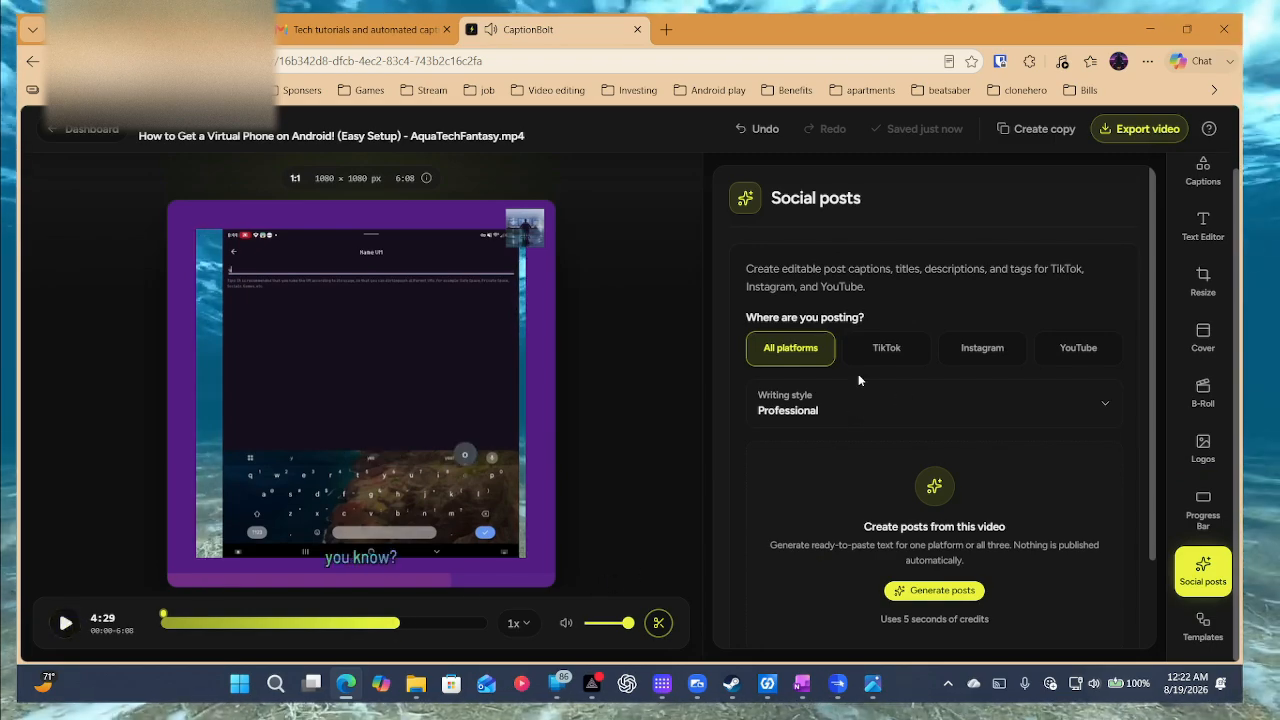
scroll(860, 378, "down", 1)
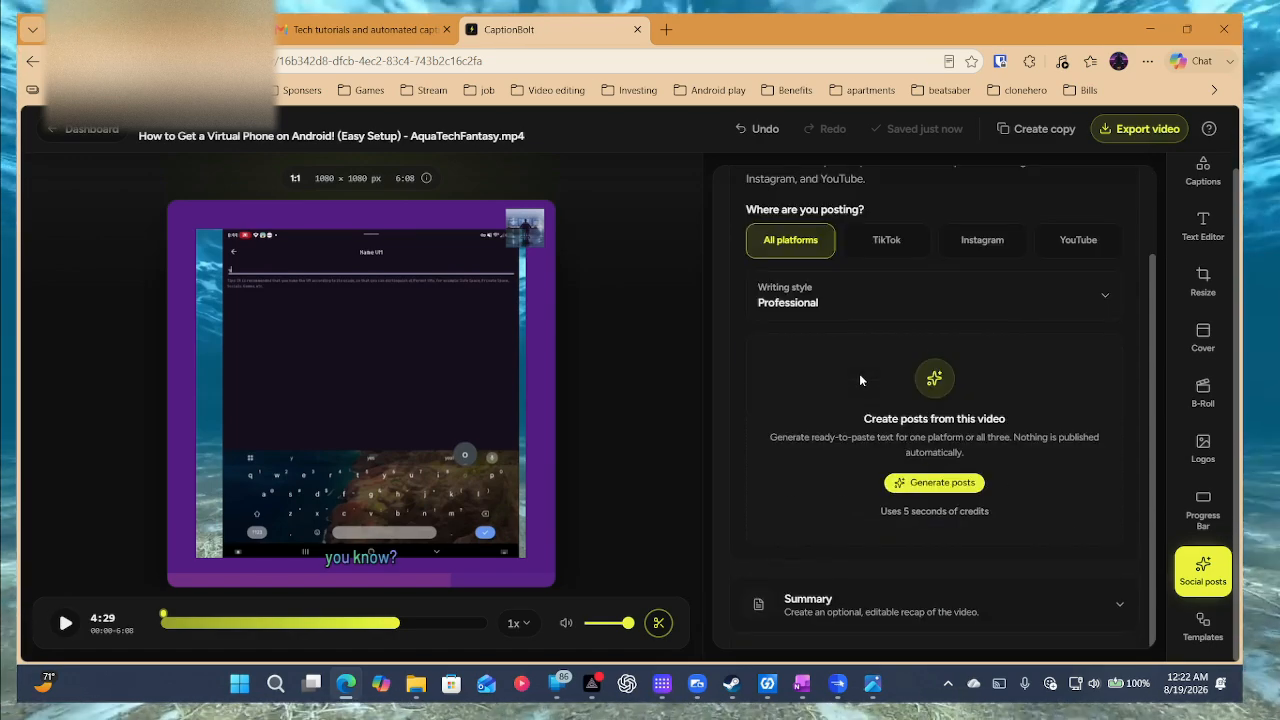
scroll(860, 378, "up", 1)
left_click(893, 312)
scroll(830, 310, "down", 1)
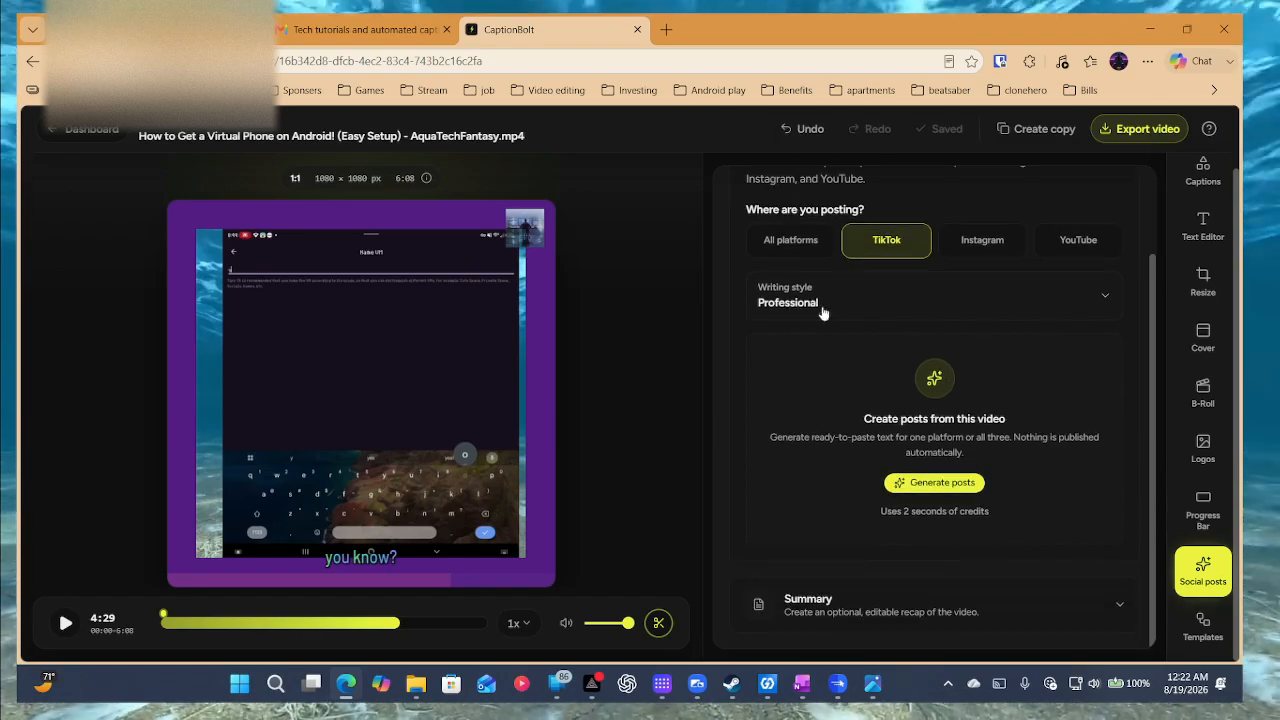
left_click(840, 308)
left_click(858, 312)
left_click(858, 312)
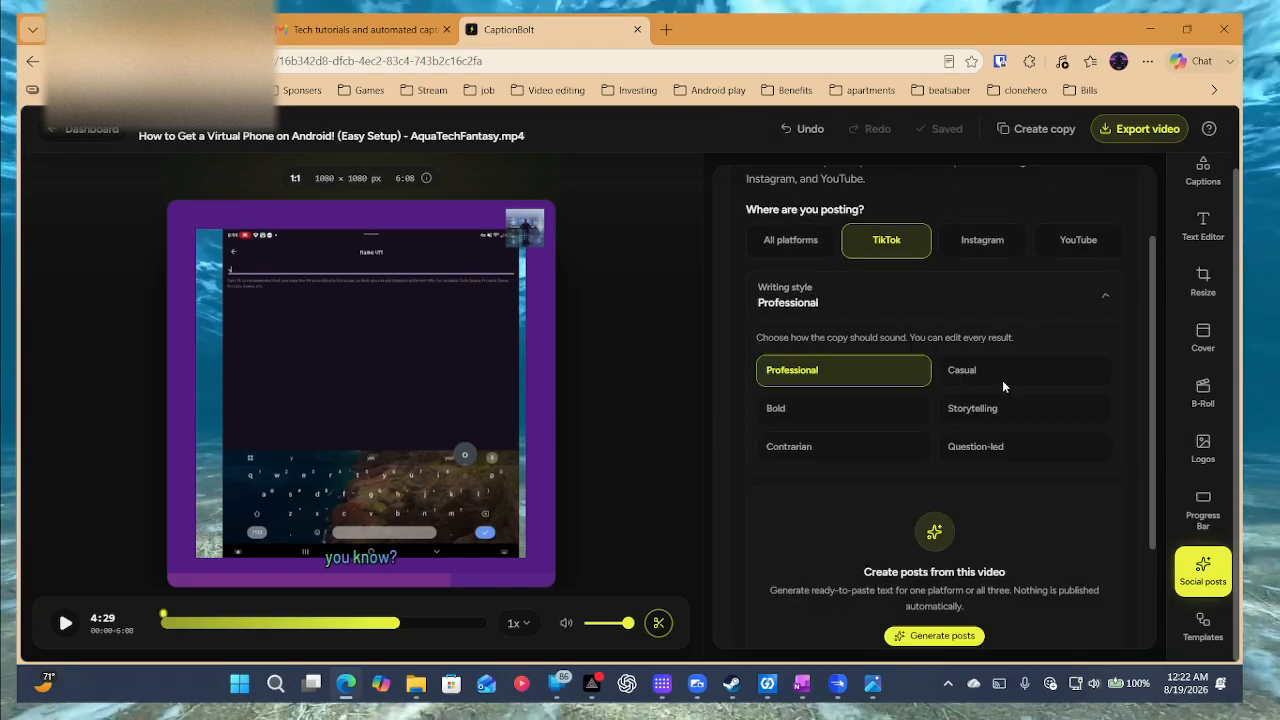
left_click(1030, 375)
scroll(950, 460, "down", 2)
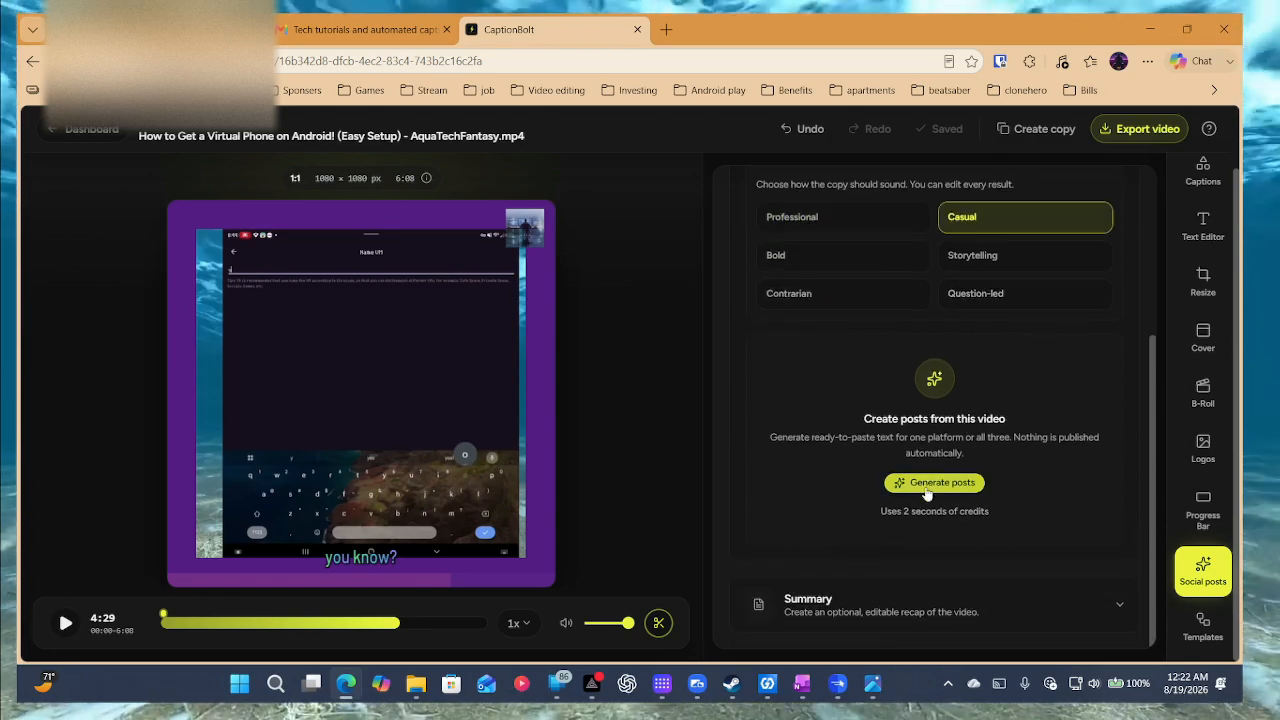
left_click(934, 484)
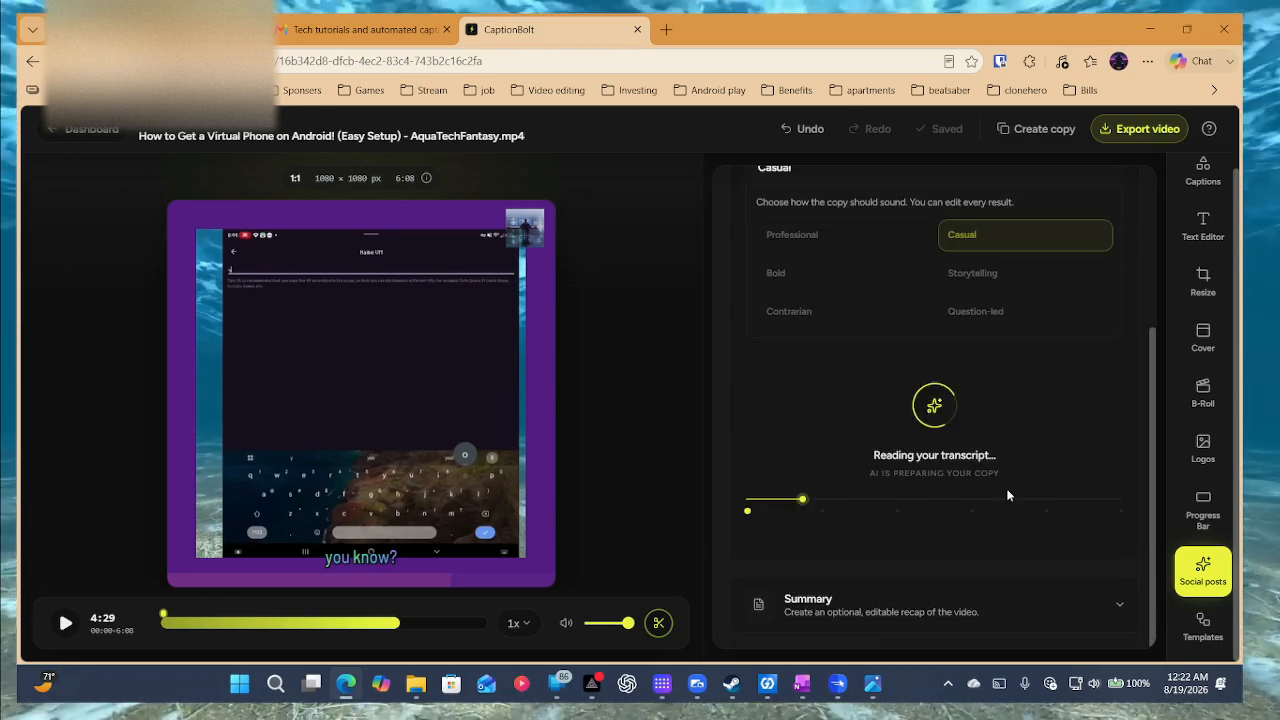
scroll(1002, 520, "down", 2)
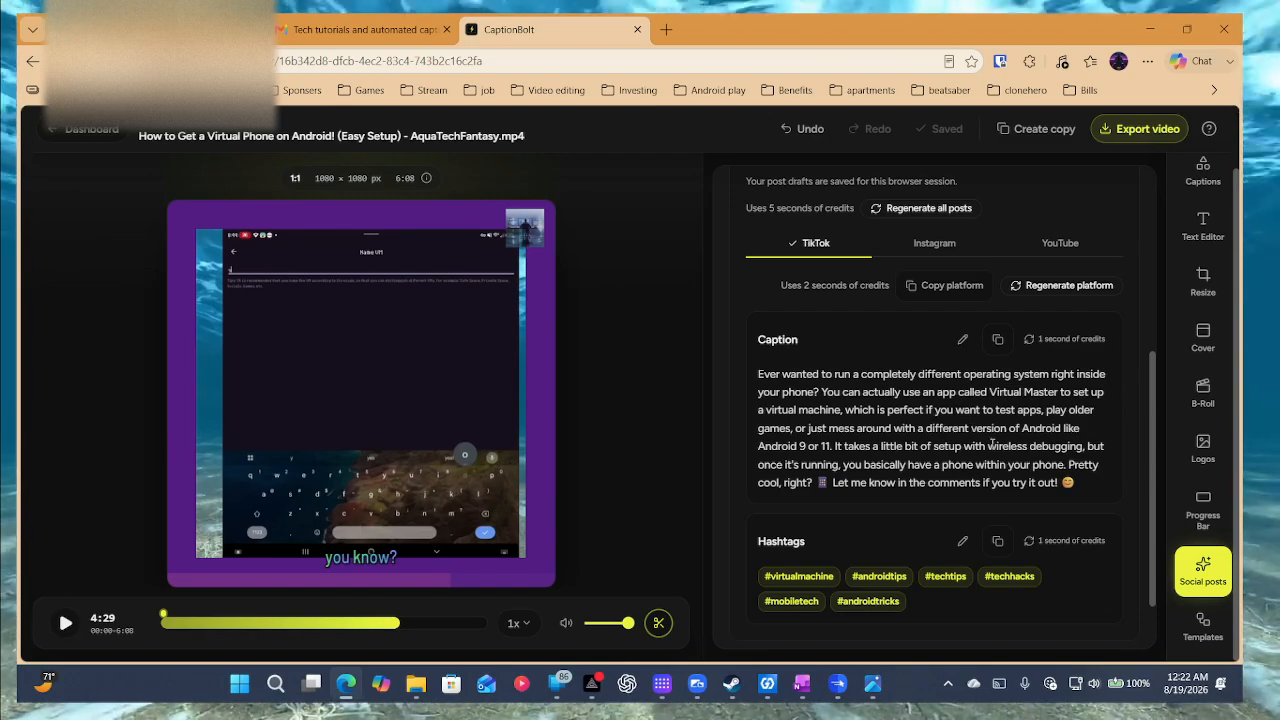
Read through the TikTok caption and hashtags, glance at Instagram, then open the YouTube drafts.
scroll(993, 444, "down", 1)
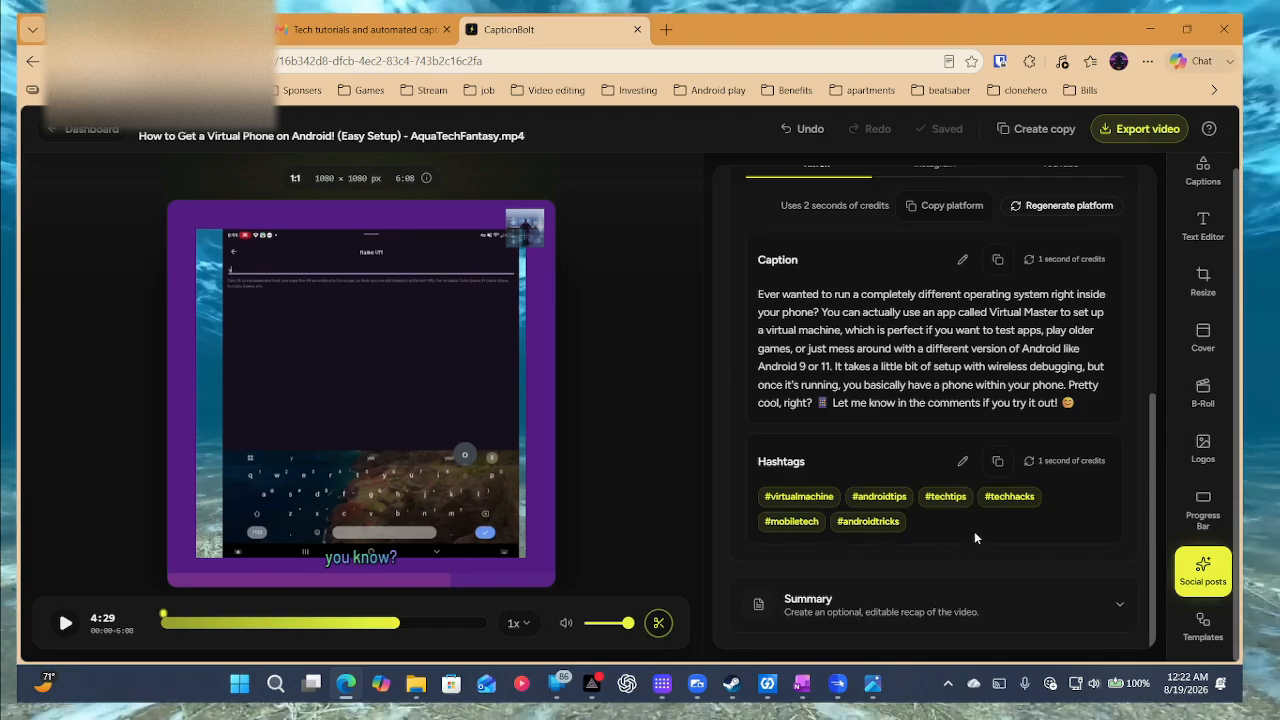
scroll(974, 537, "up", 5)
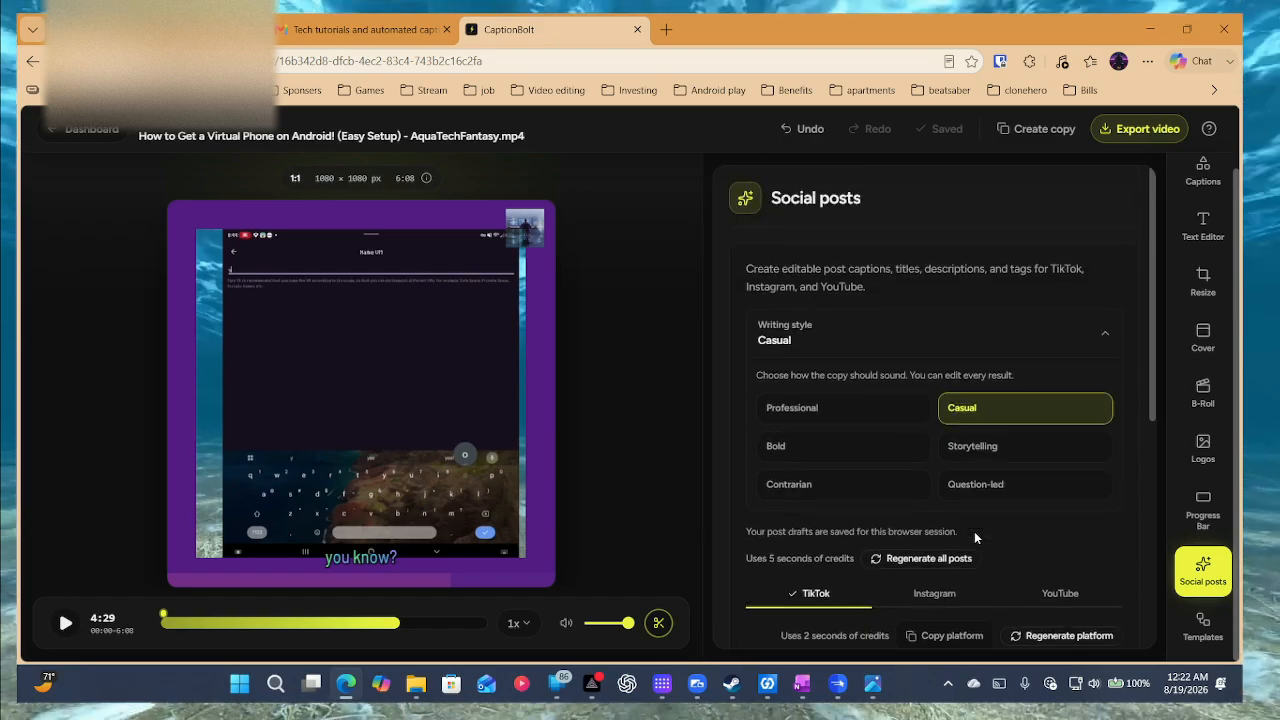
scroll(975, 537, "down", 4)
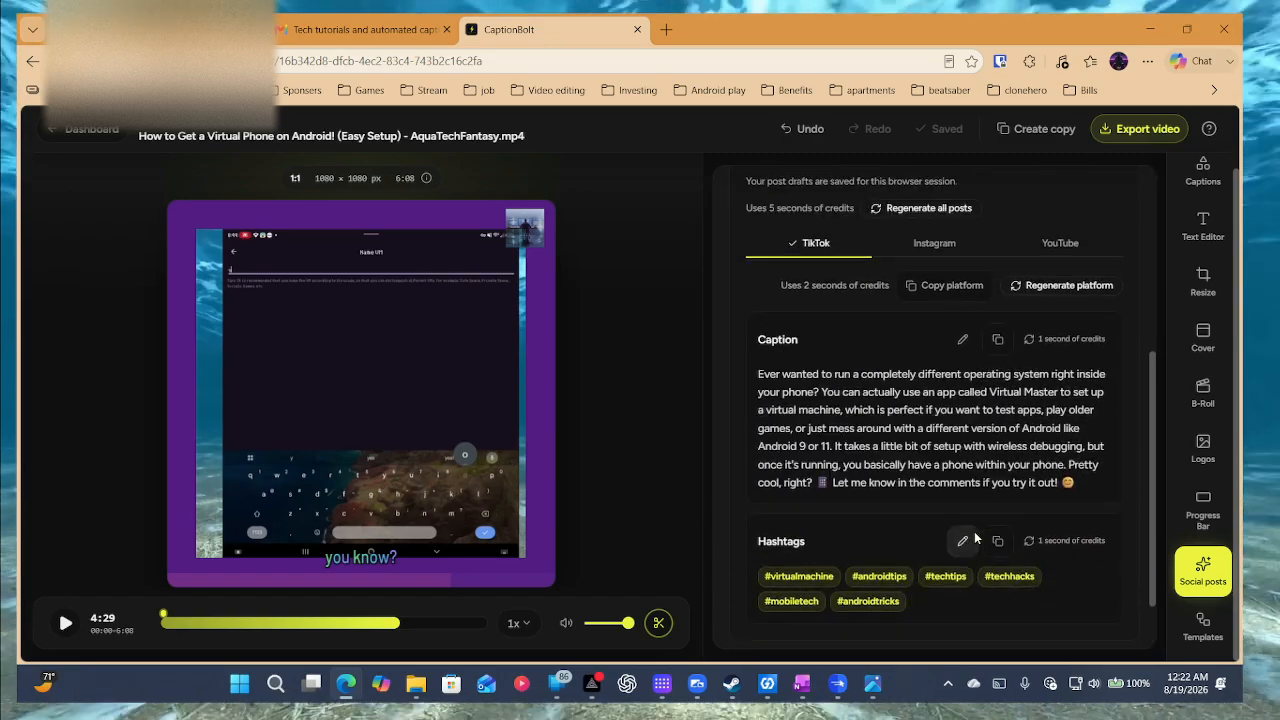
scroll(975, 537, "up", 3)
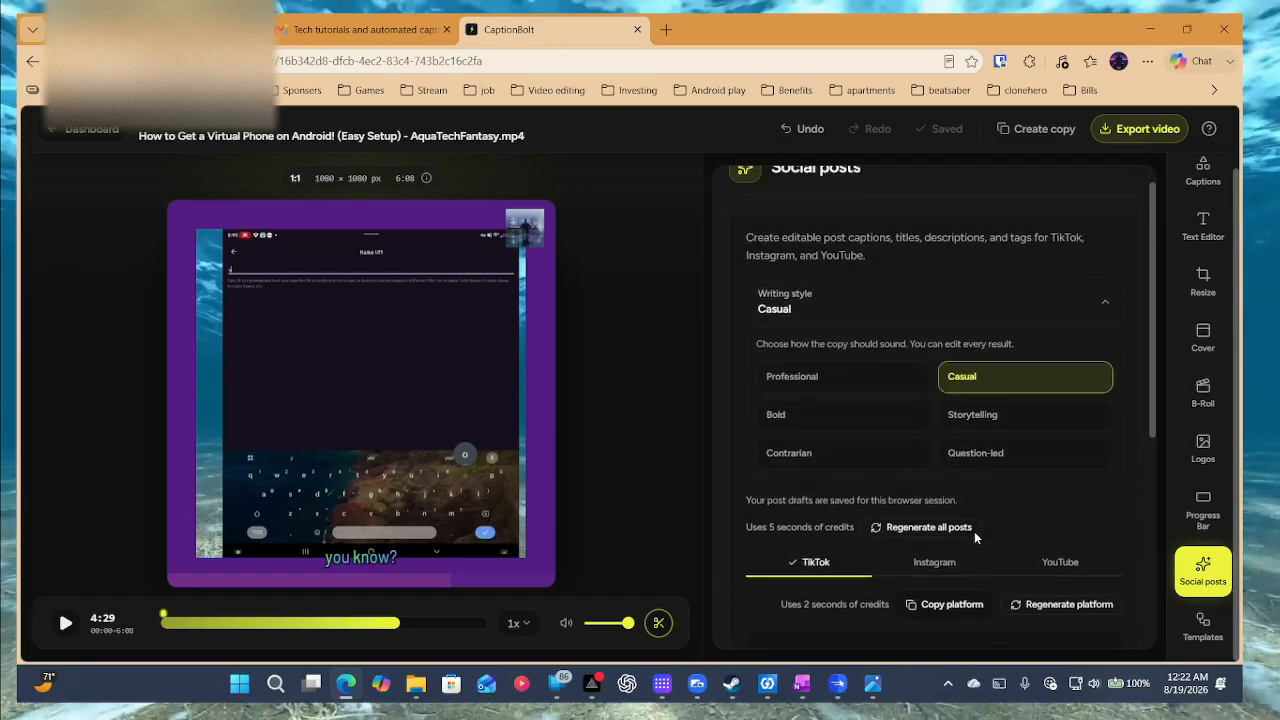
scroll(974, 531, "down", 3)
left_click(932, 282)
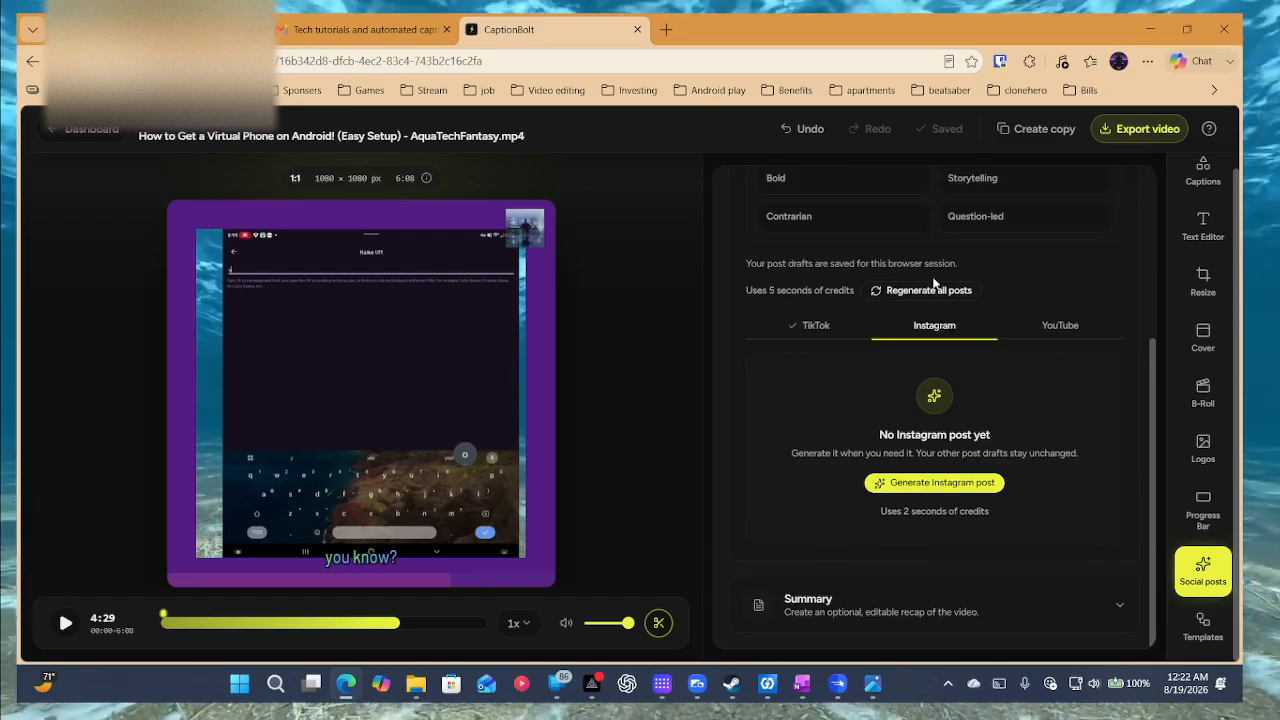
left_click(830, 325)
scroll(938, 362, "down", 2)
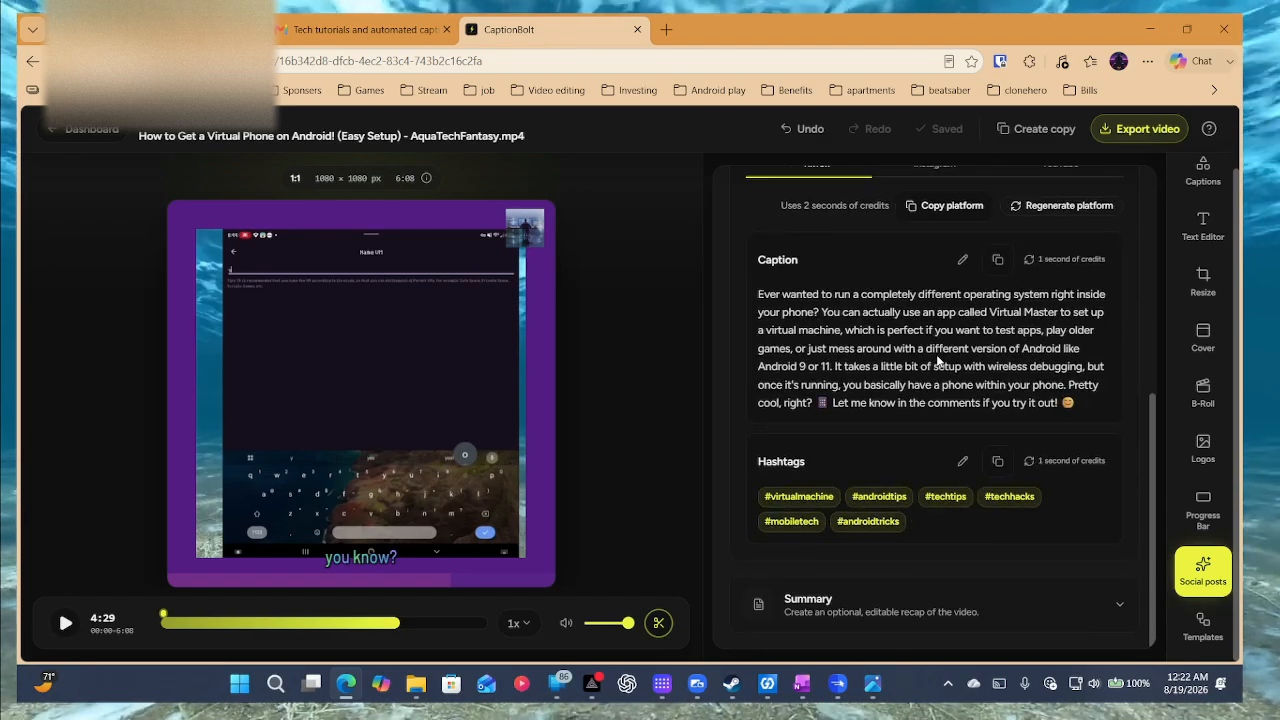
scroll(937, 358, "up", 1)
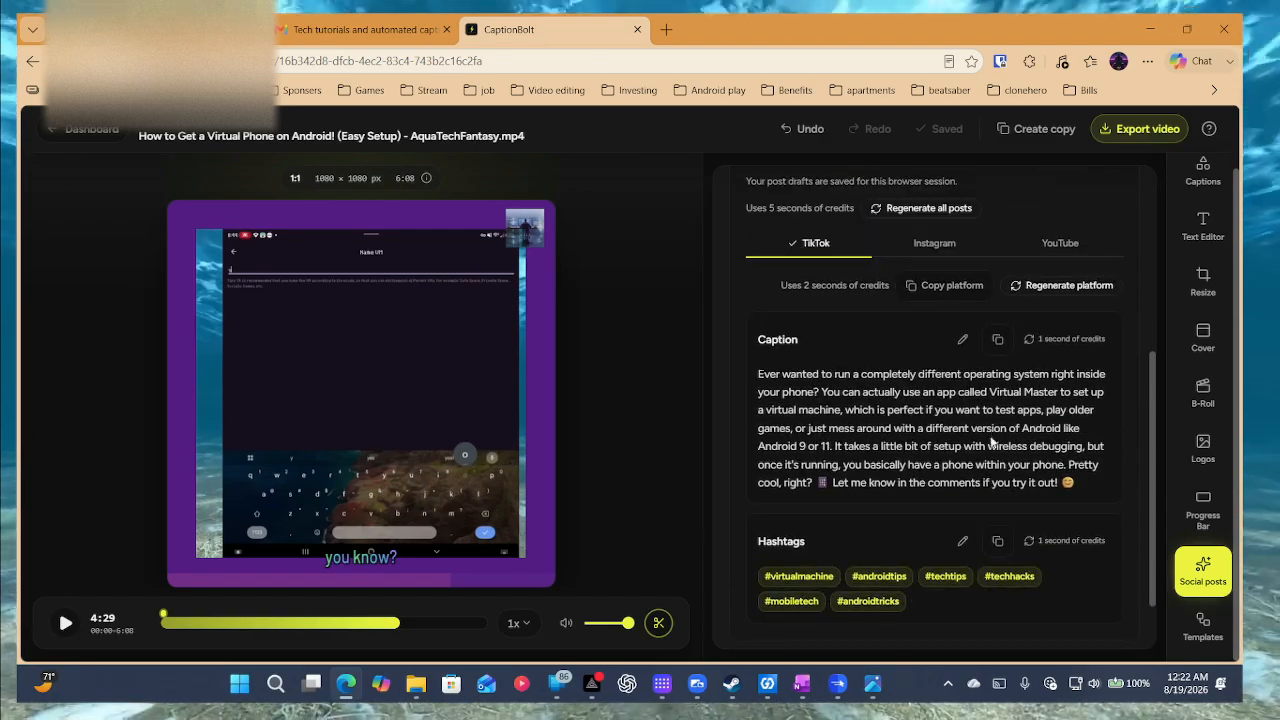
scroll(1030, 366, "down", 1)
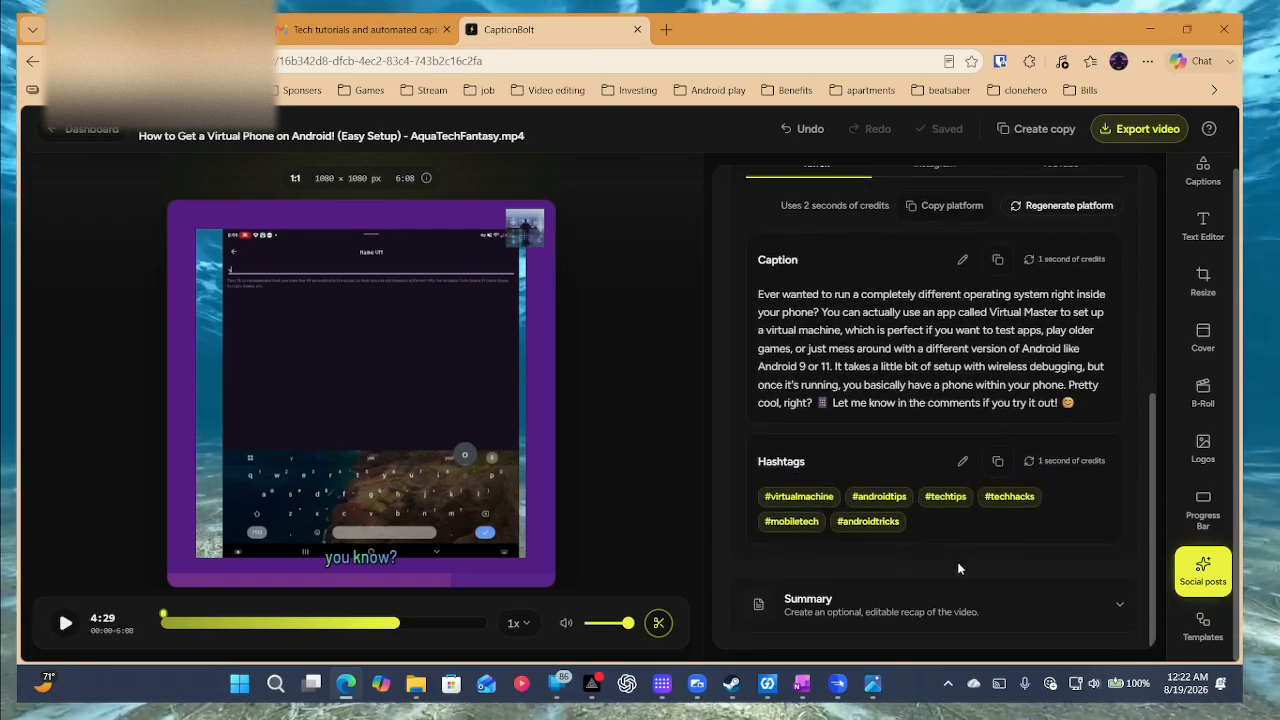
scroll(966, 519, "up", 3)
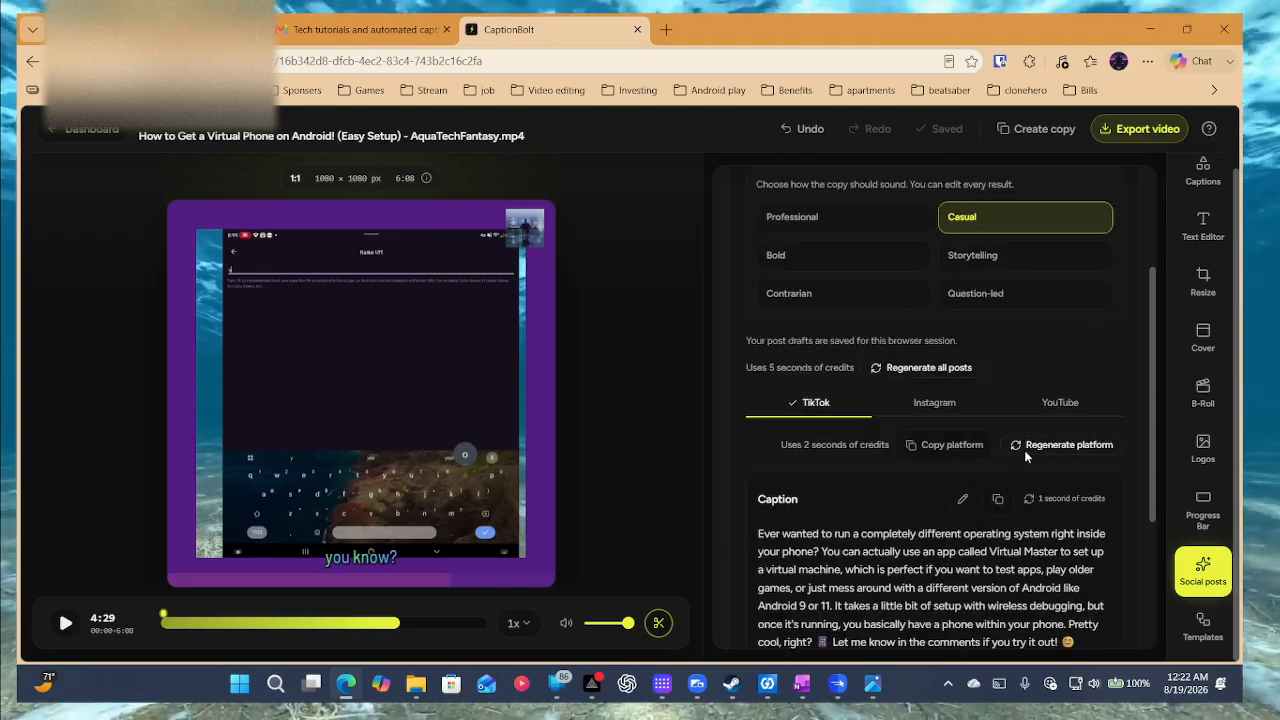
left_click(1058, 403)
Generate the YouTube post and review its title, description and tags.
scroll(952, 475, "down", 1)
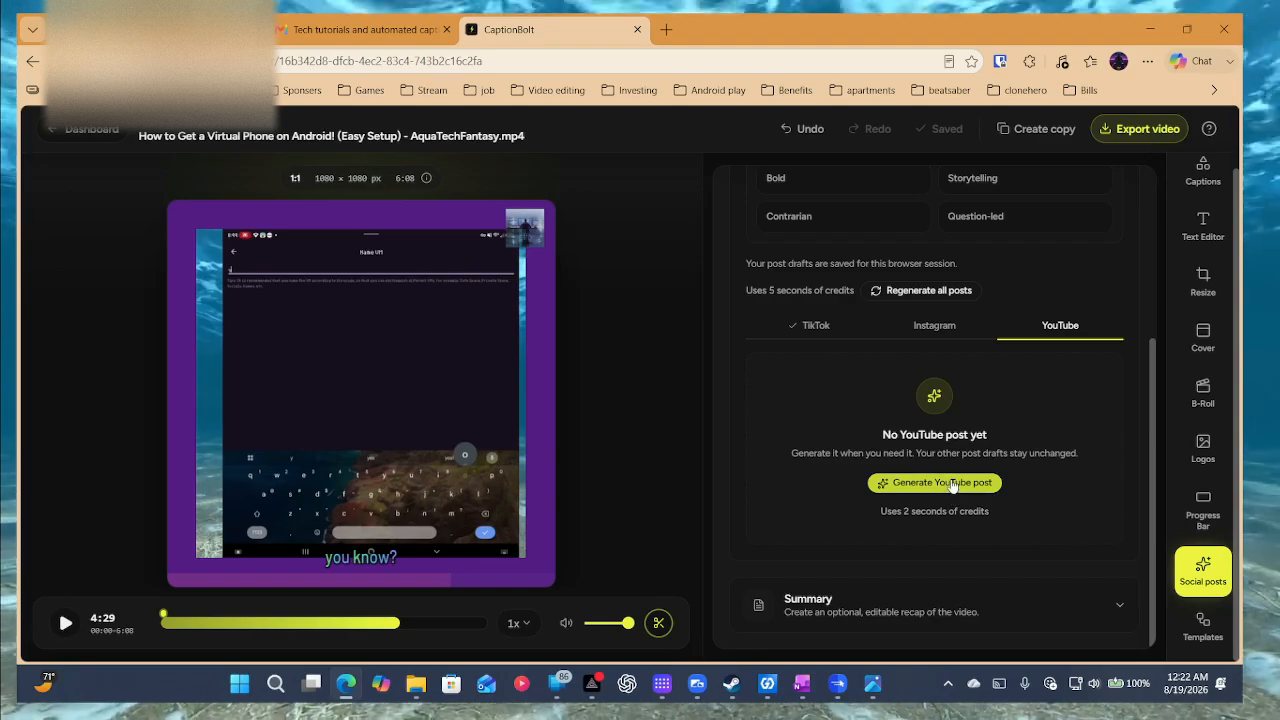
left_click(952, 485)
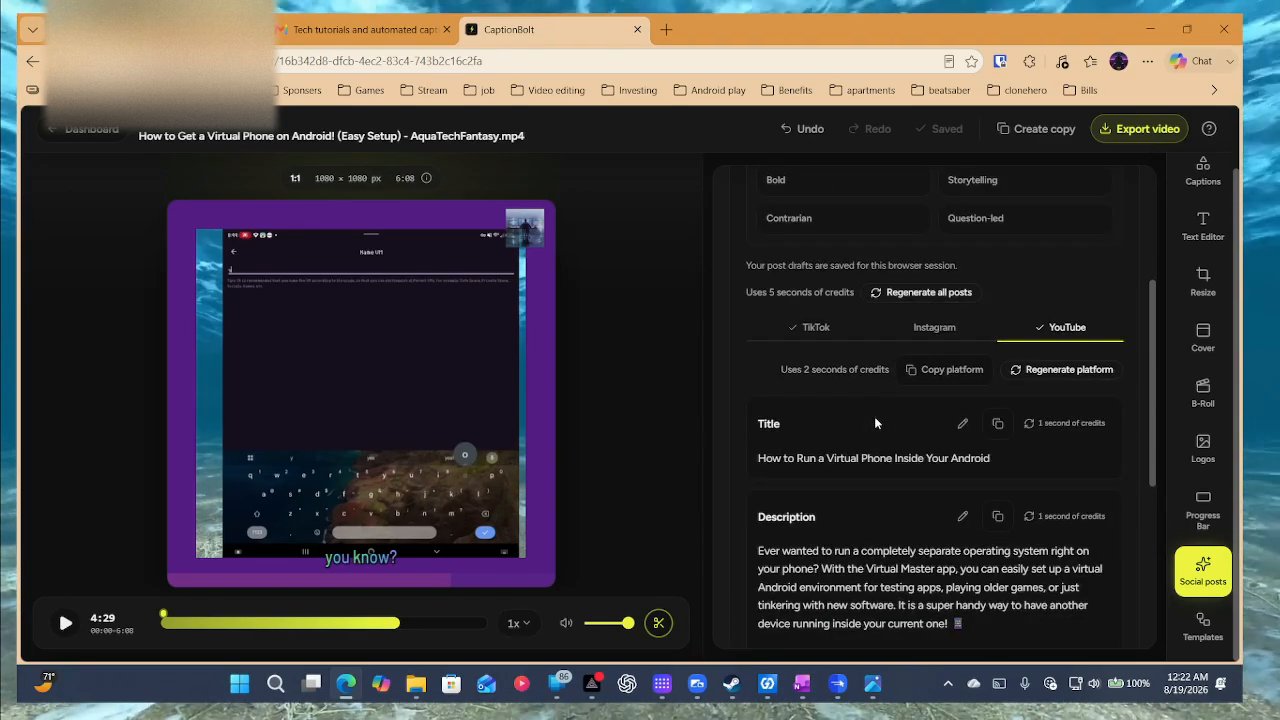
scroll(874, 416, "down", 1)
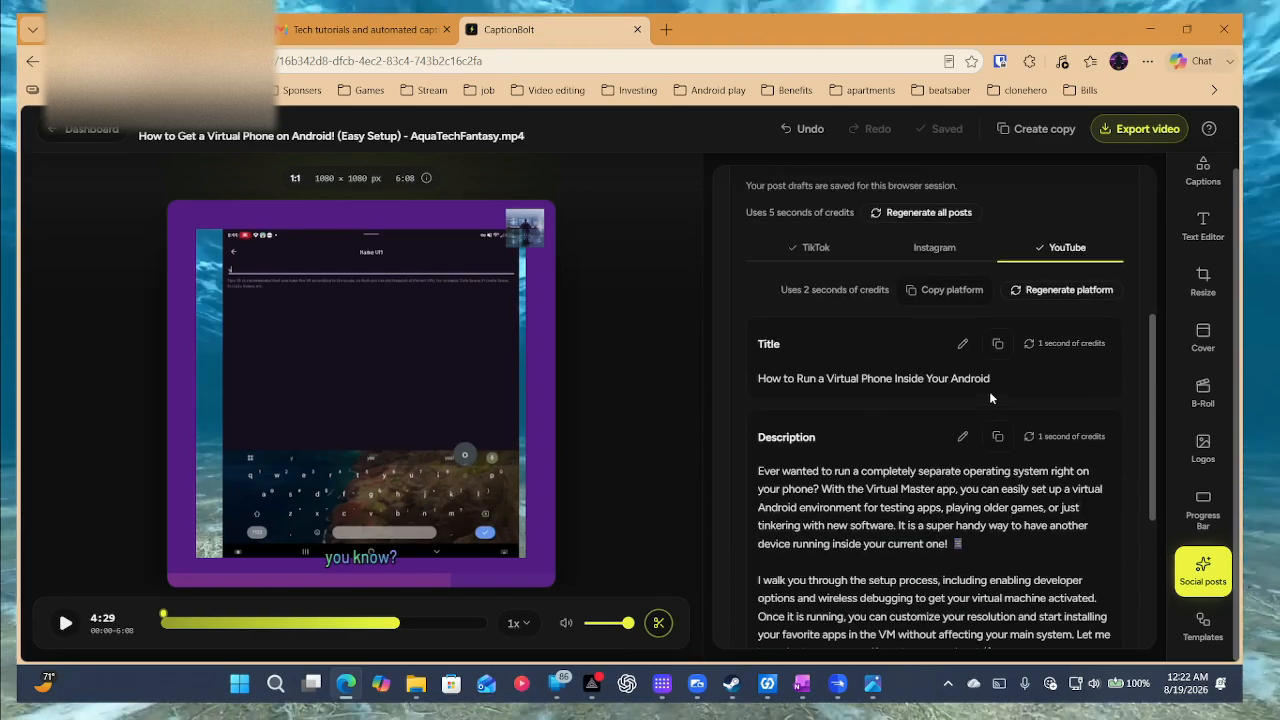
scroll(990, 398, "down", 3)
scroll(970, 392, "down", 1)
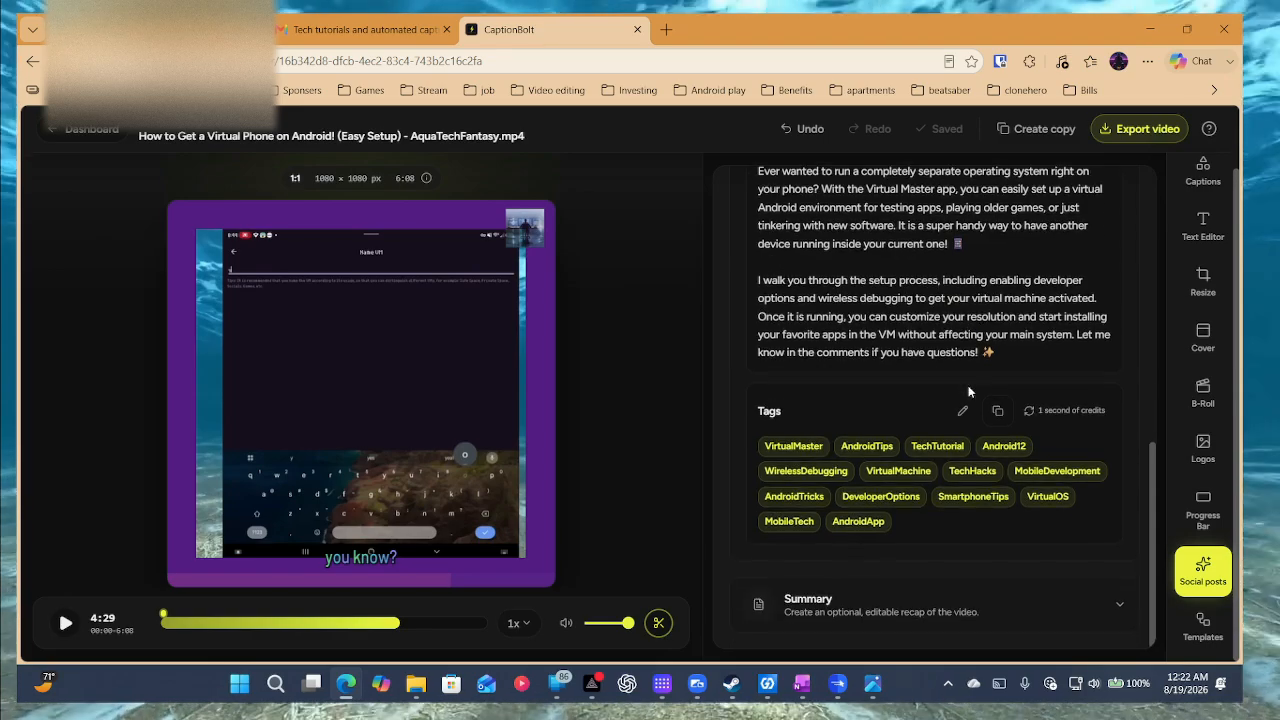
scroll(966, 549, "up", 10)
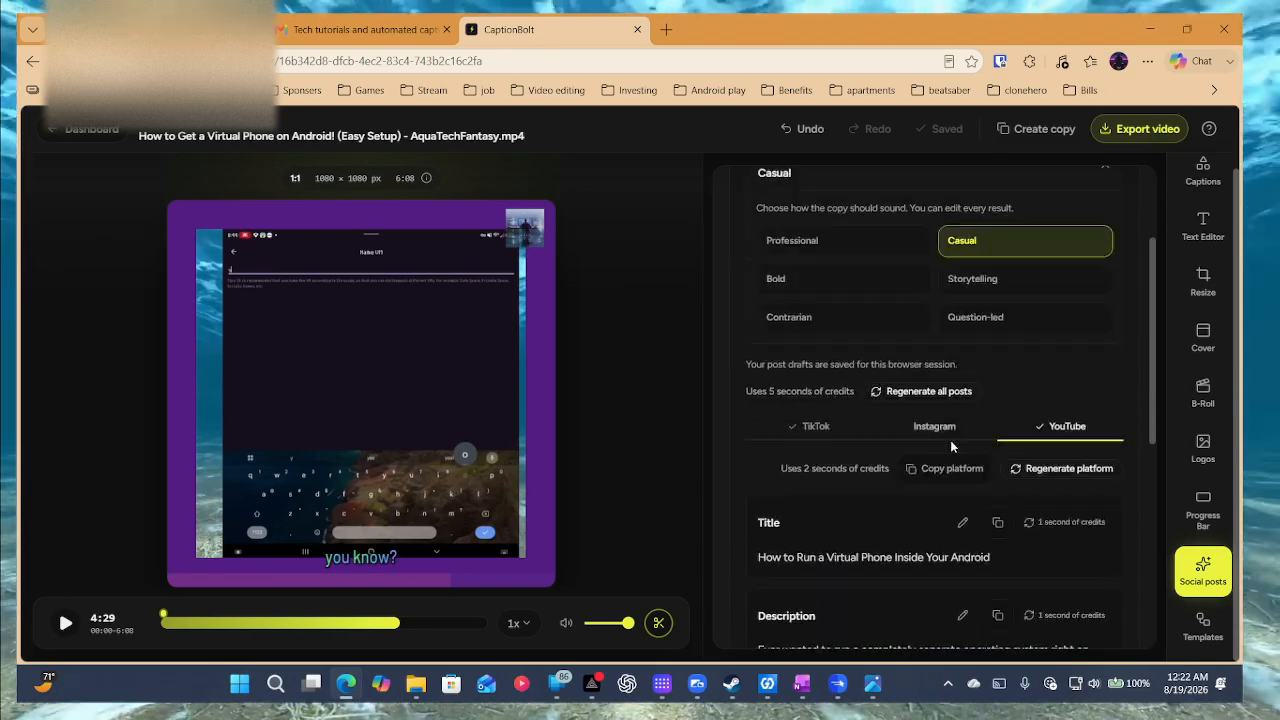
scroll(957, 445, "down", 1)
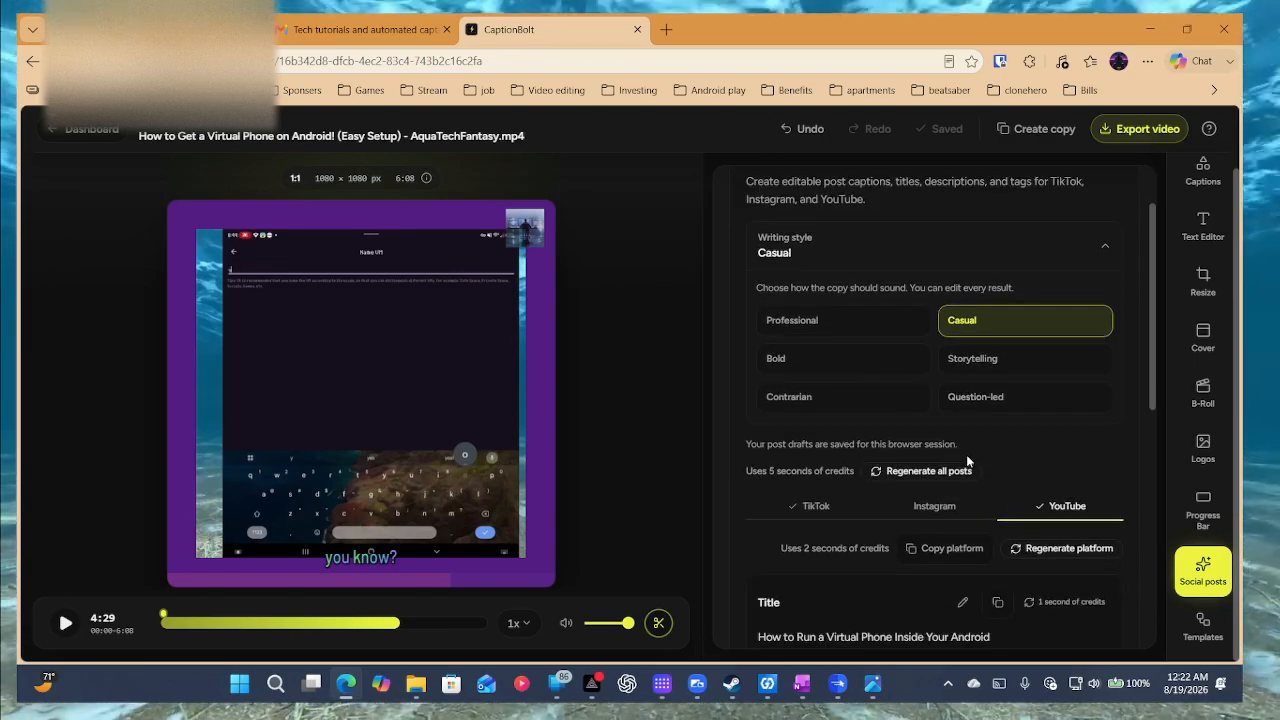
scroll(970, 458, "down", 2)
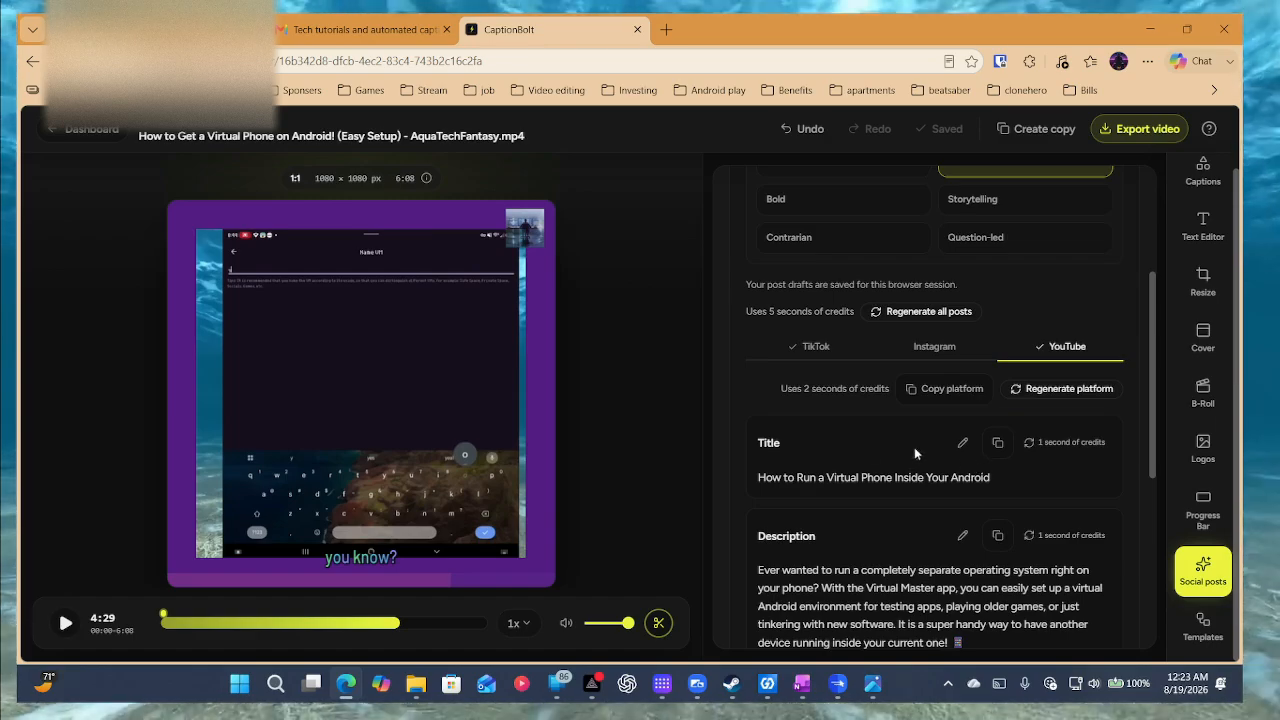
scroll(900, 443, "down", 3)
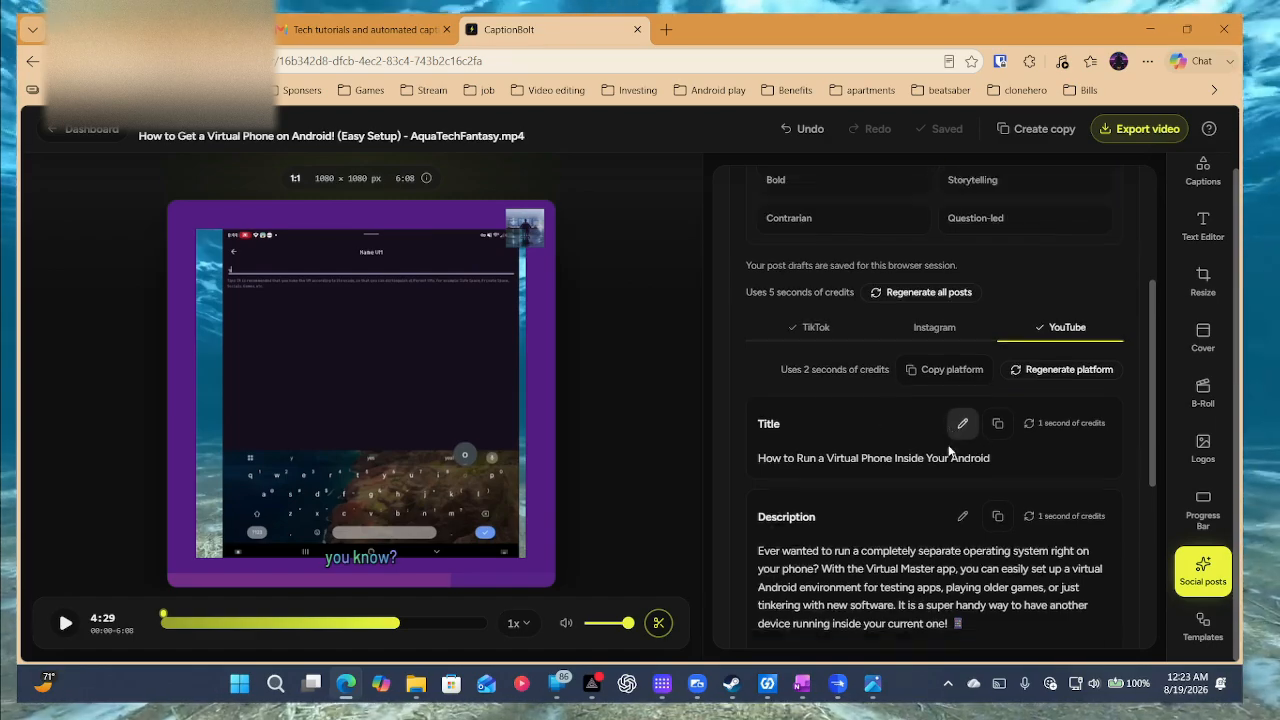
scroll(948, 444, "down", 1)
scroll(948, 444, "up", 6)
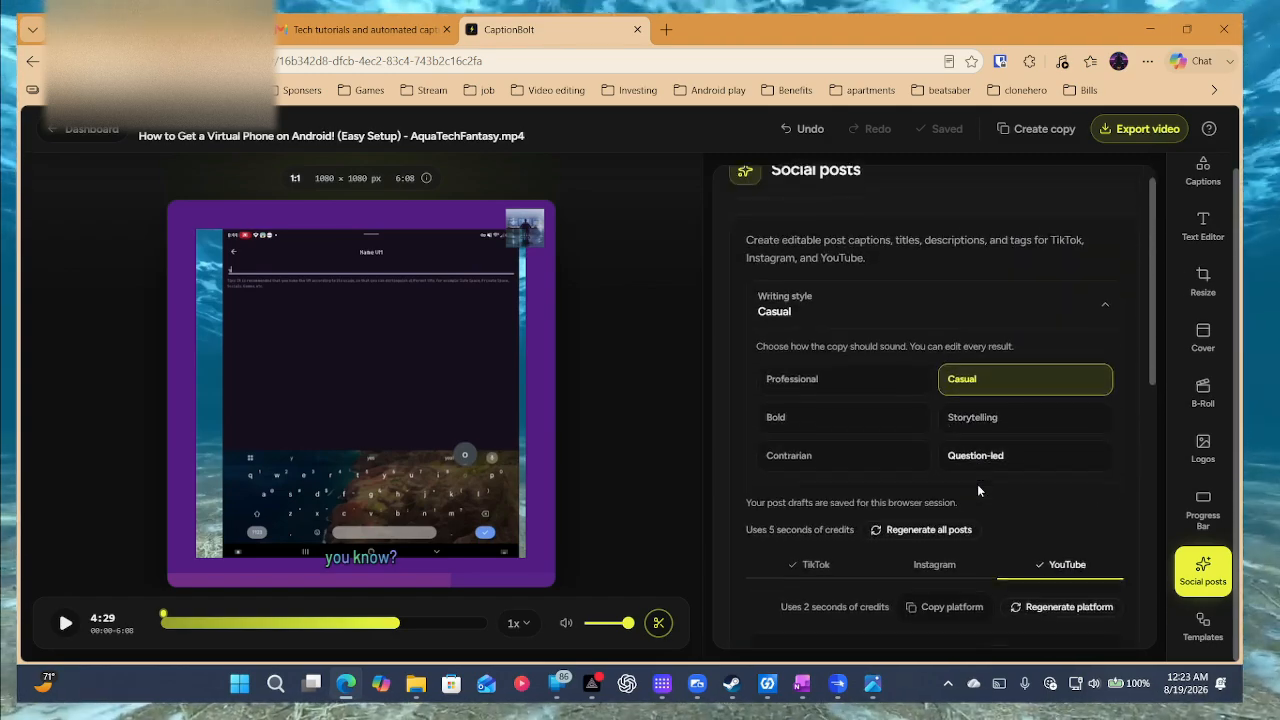
scroll(978, 488, "down", 2)
scroll(978, 488, "up", 2)
Apply the Editorial Brief template from Templates and play the video to preview it.
scroll(978, 486, "down", 2)
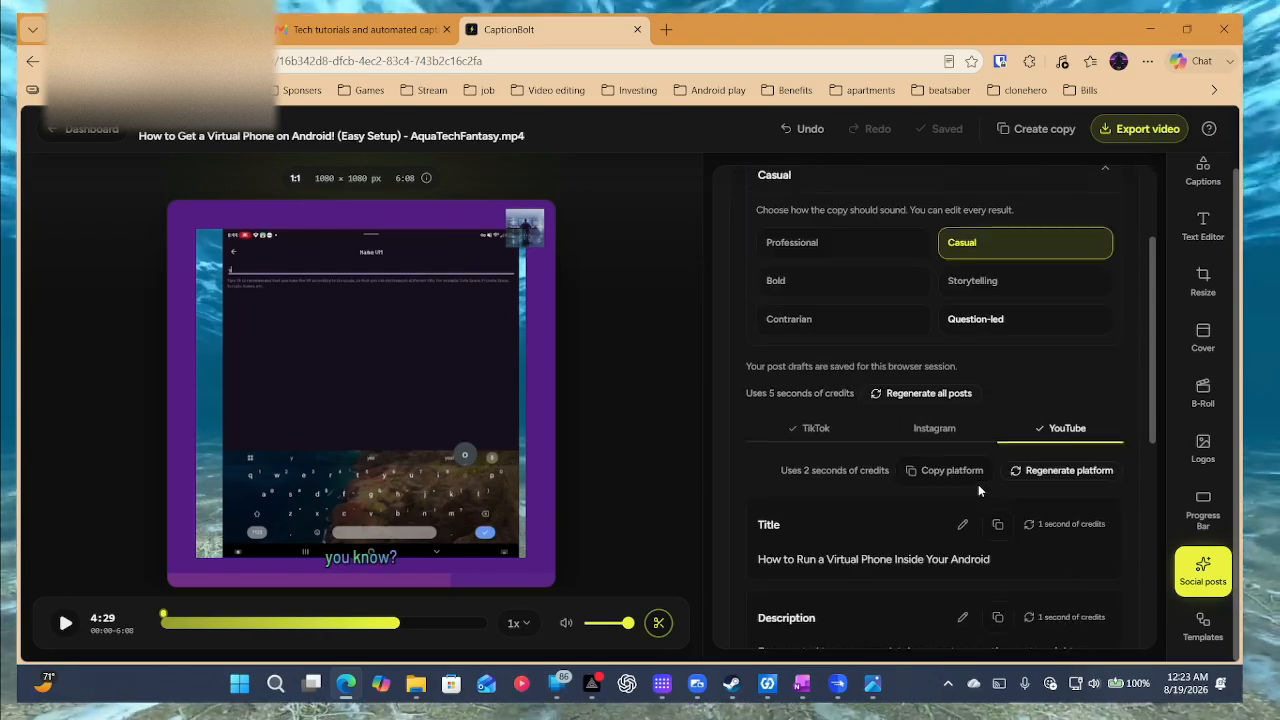
left_click(1202, 620)
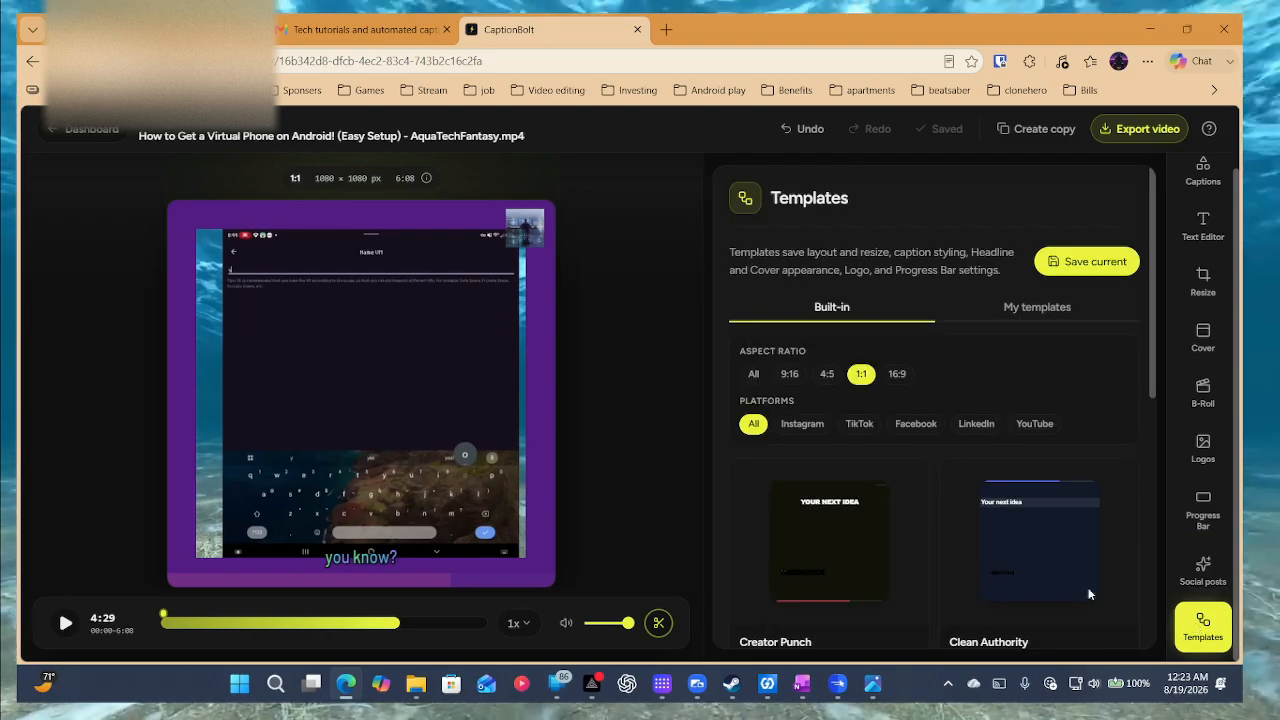
scroll(876, 502, "down", 4)
scroll(876, 502, "down", 2)
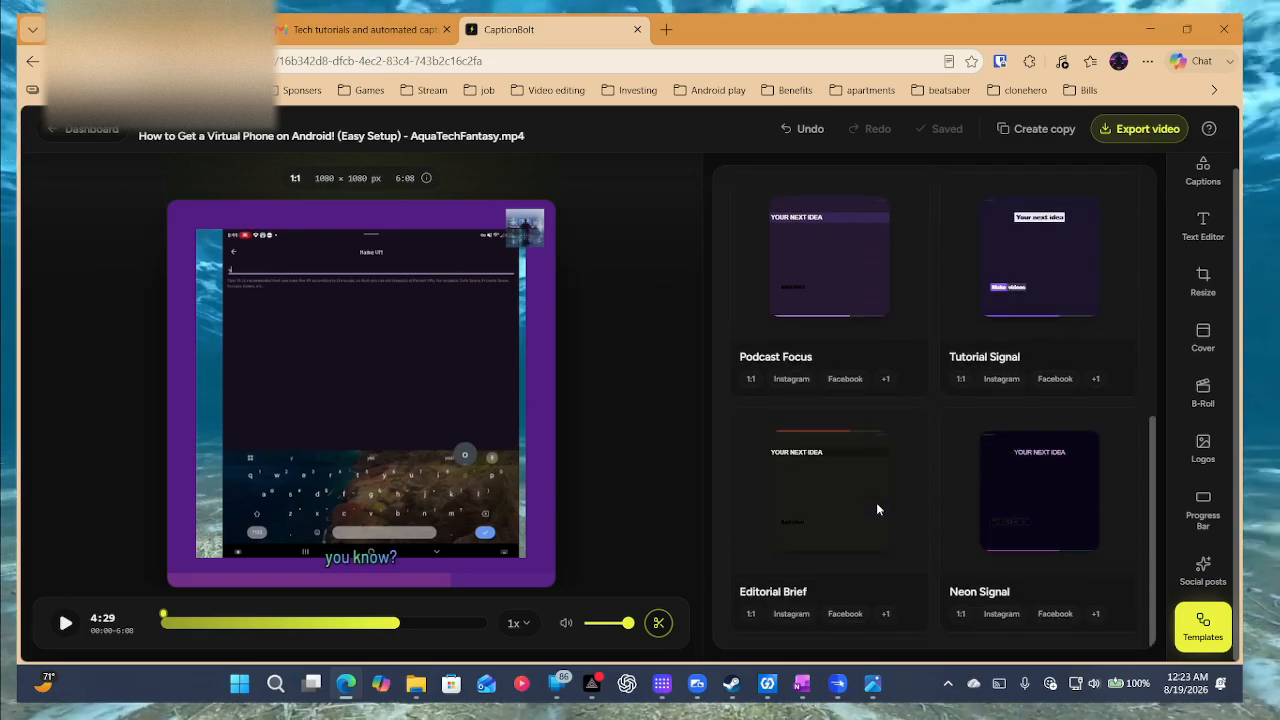
left_click(853, 486)
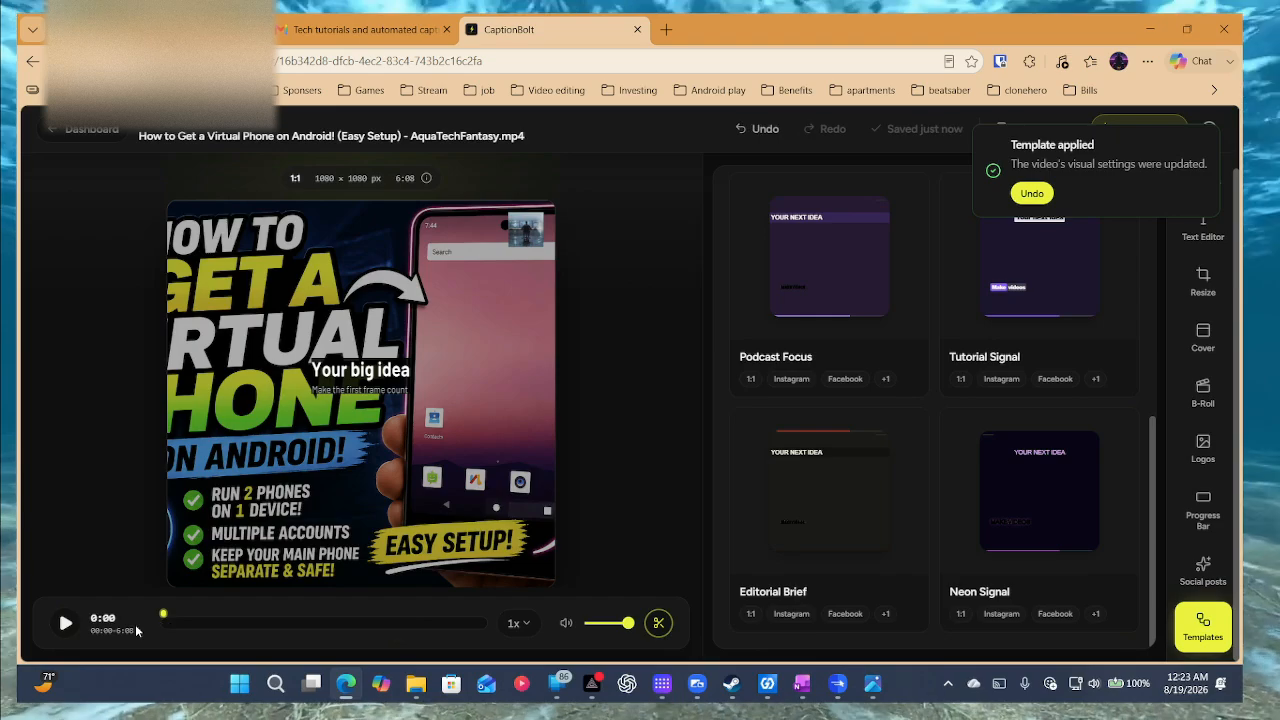
left_click(62, 623)
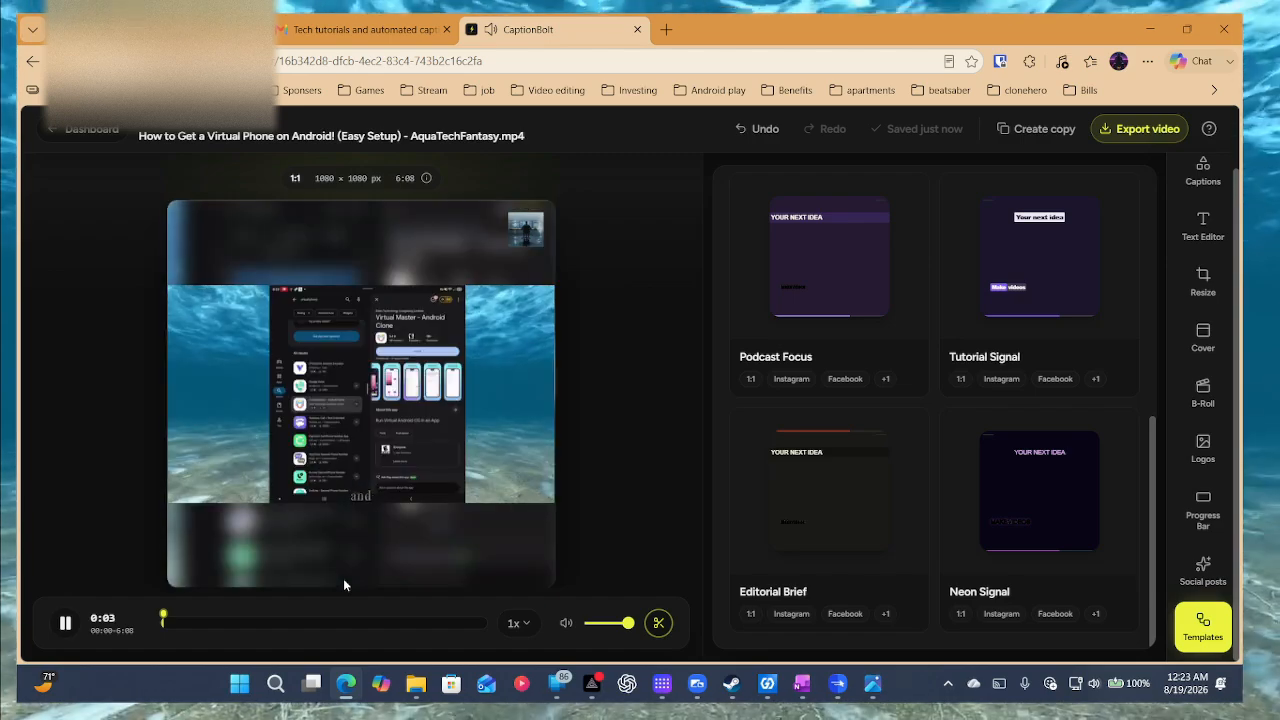
Try Tutorial Signal, settle on Podcast Focus, pause playback and leave the editor.
left_click(1070, 295)
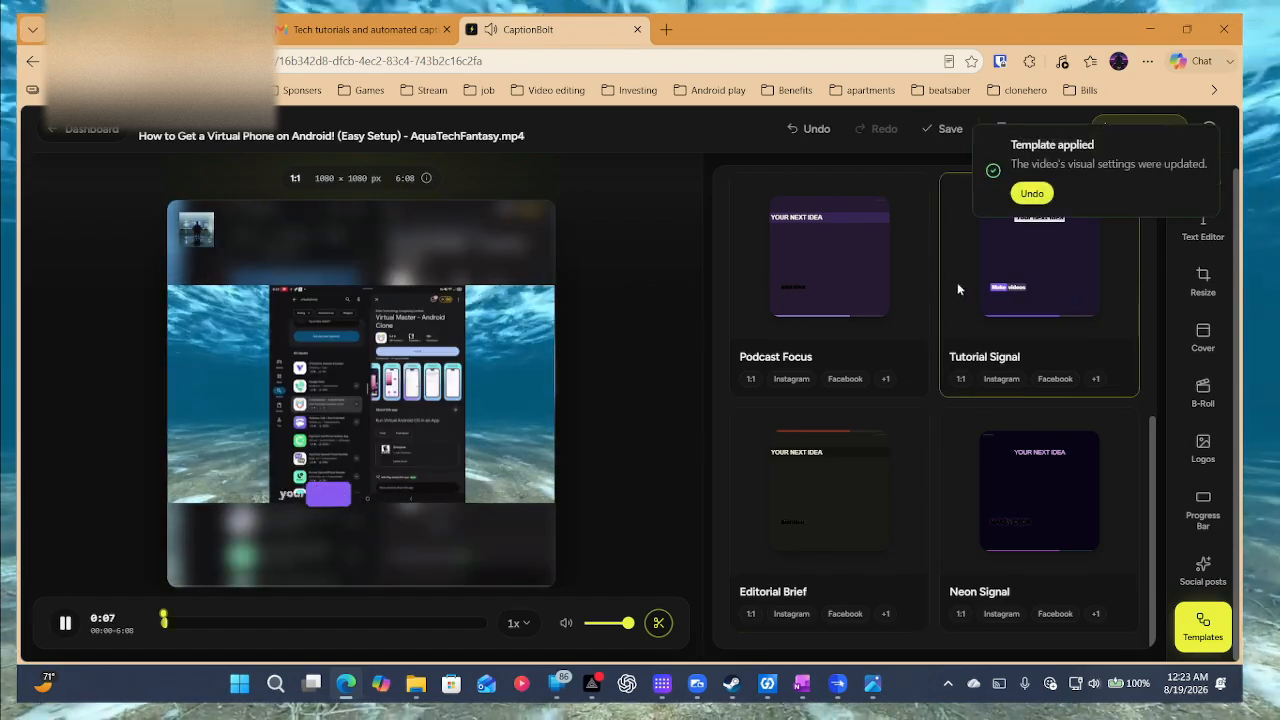
left_click(840, 273)
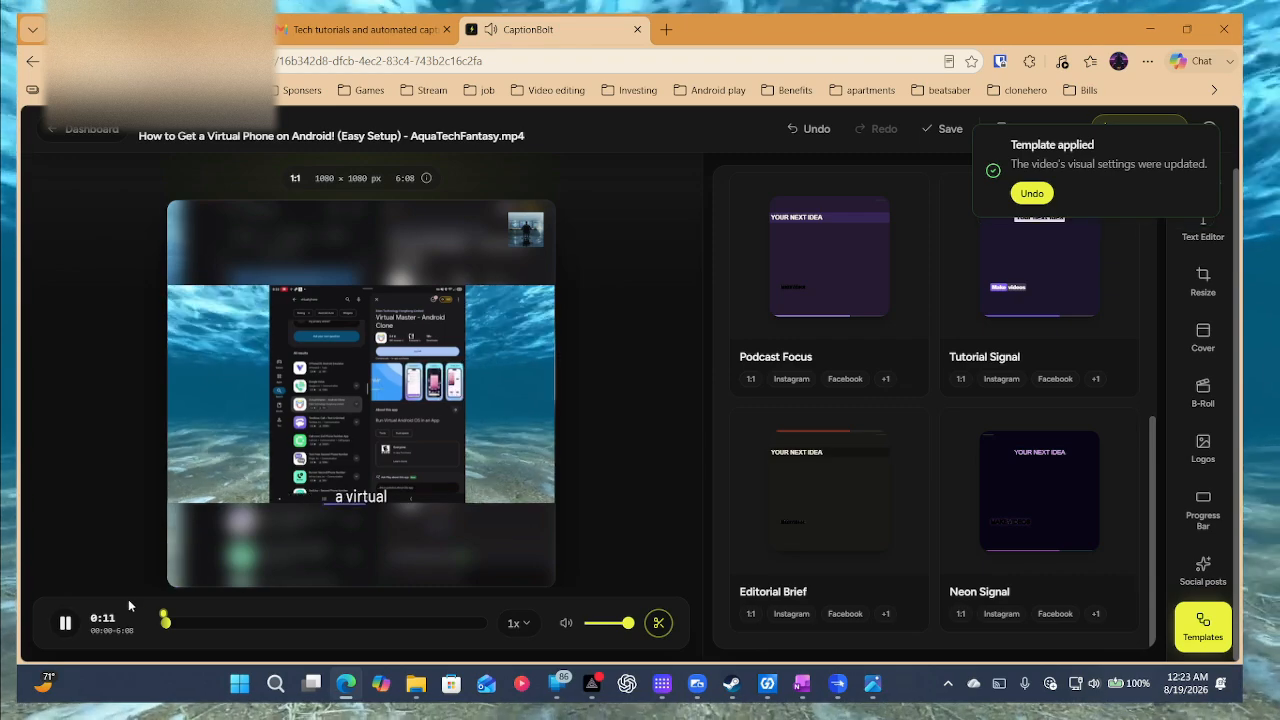
left_click(66, 623)
scroll(1015, 328, "up", 10)
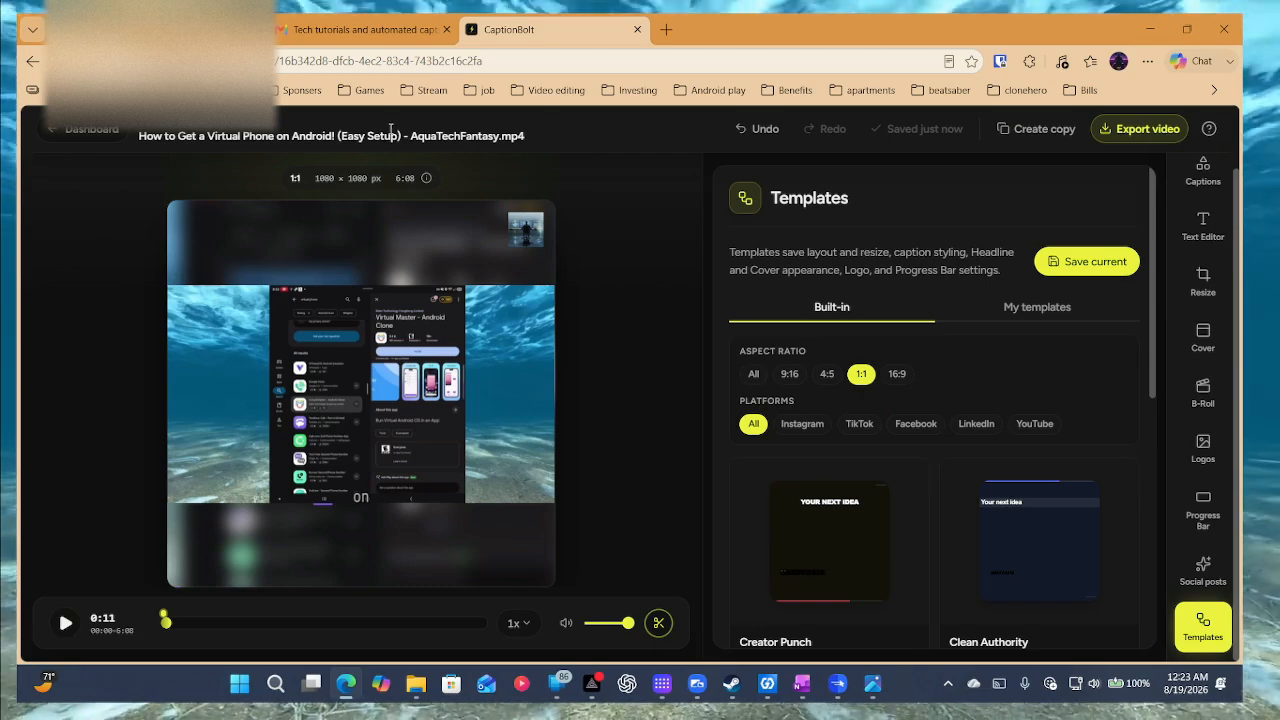
left_click(85, 129)
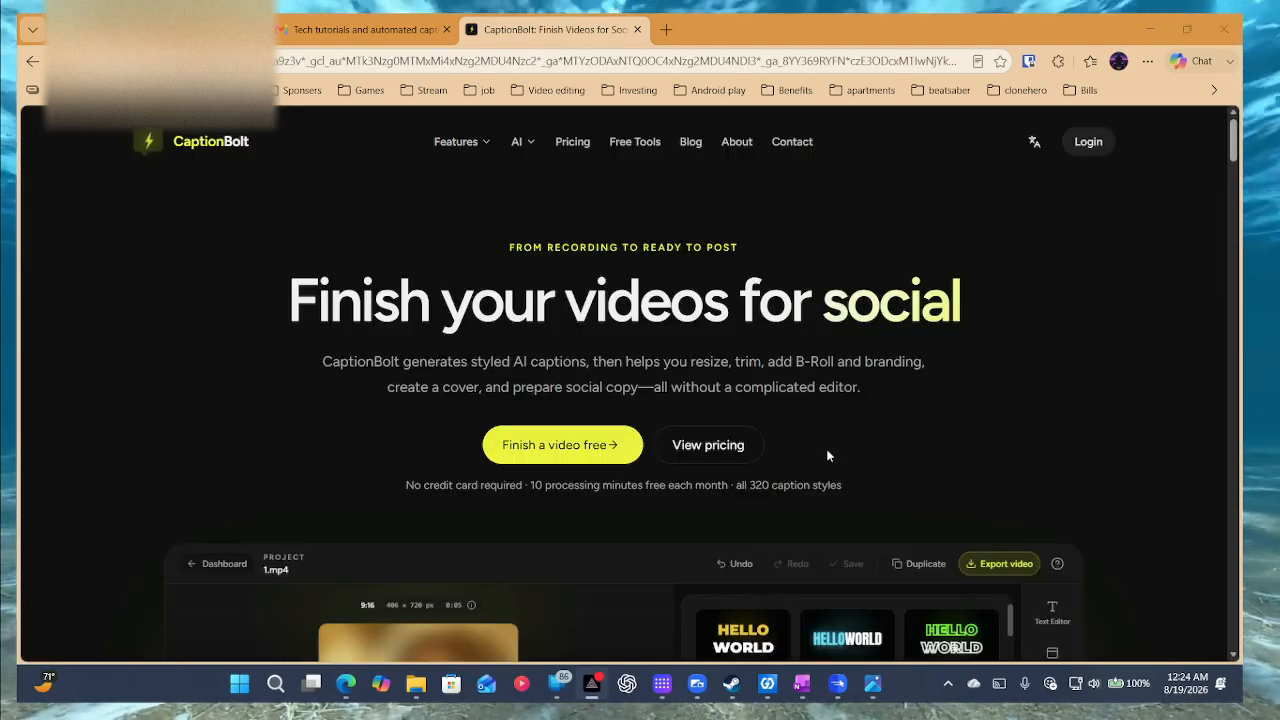
scroll(797, 449, "down", 2)
scroll(796, 447, "down", 2)
scroll(796, 446, "up", 4)
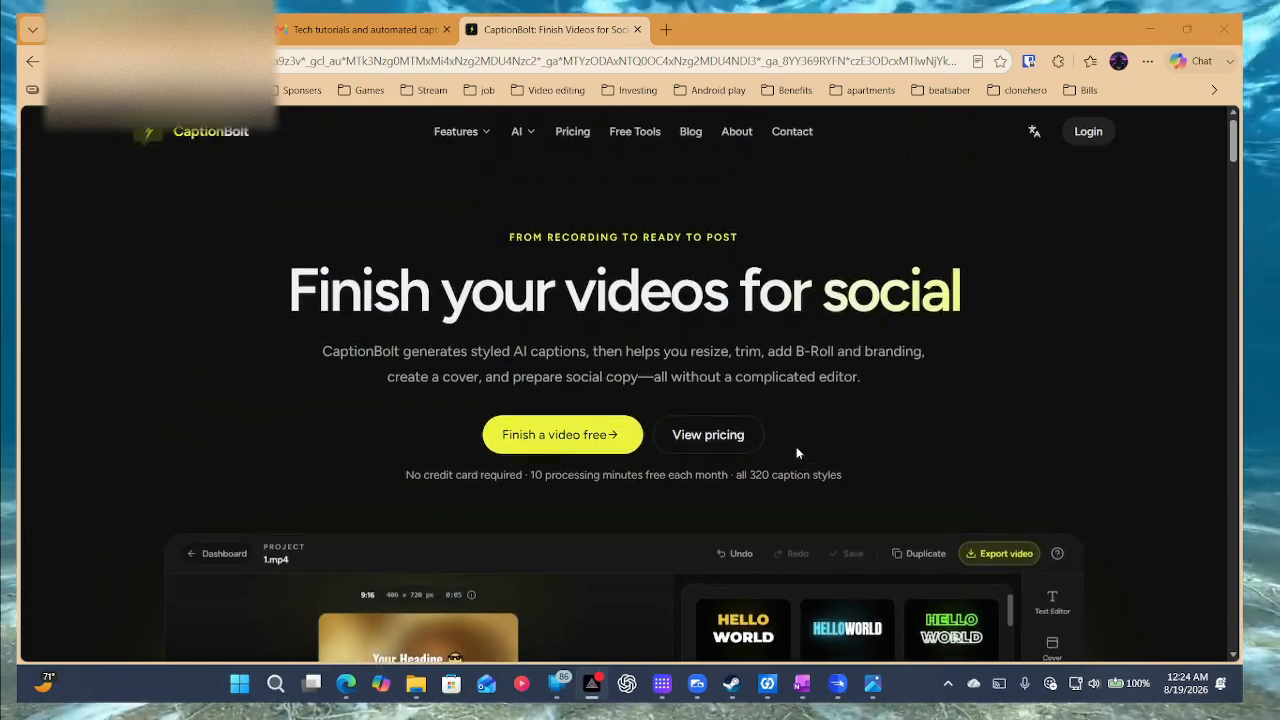
scroll(796, 446, "down", 3)
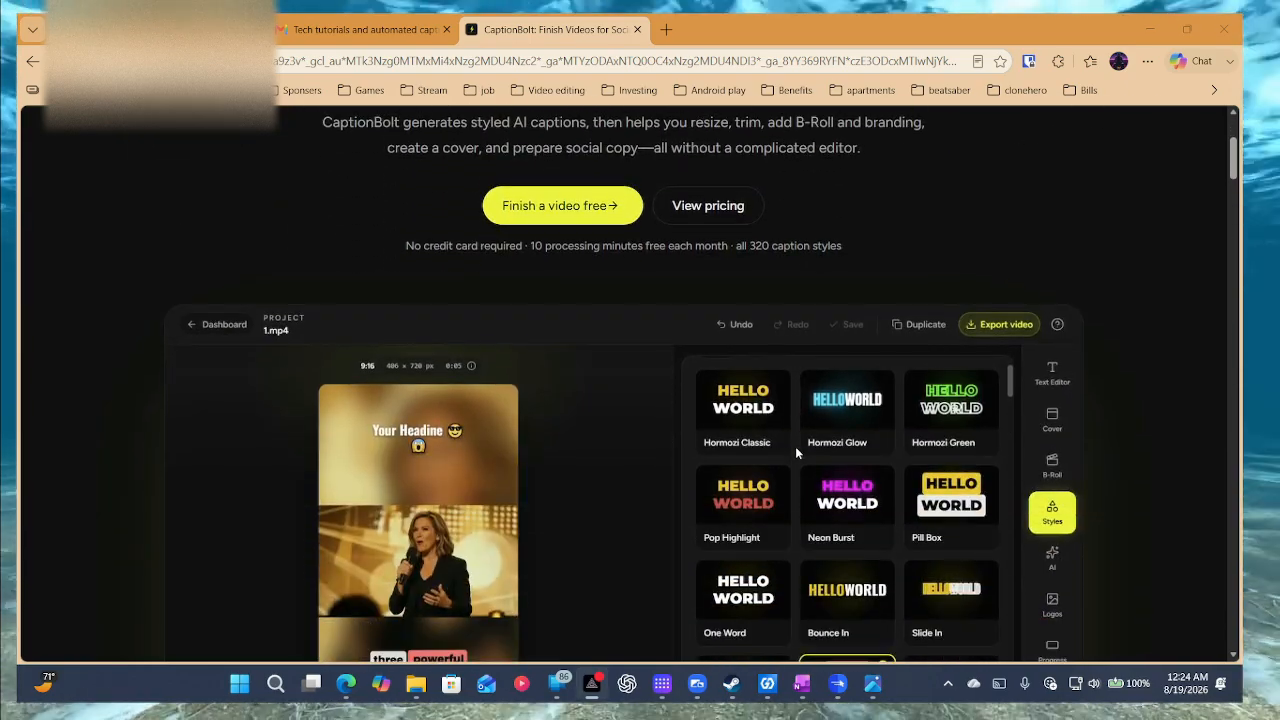
scroll(795, 446, "down", 4)
scroll(795, 446, "down", 2)
scroll(795, 446, "up", 2)
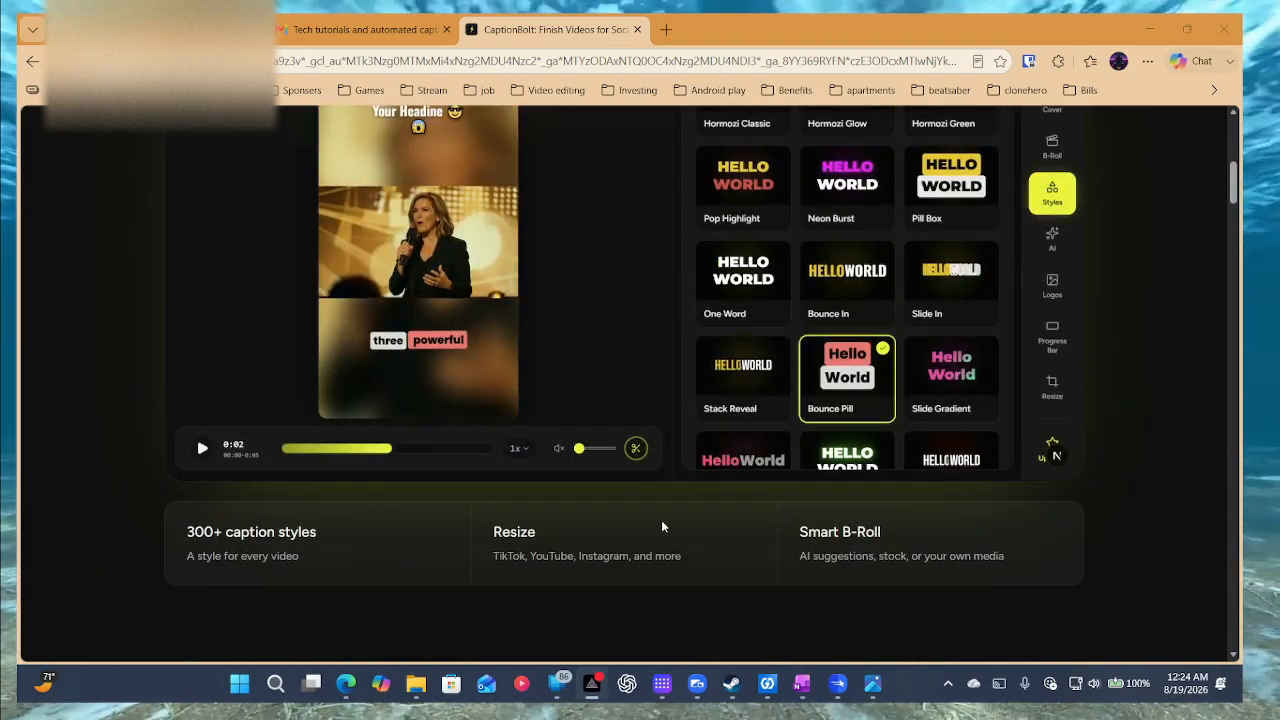
scroll(690, 524, "up", 1)
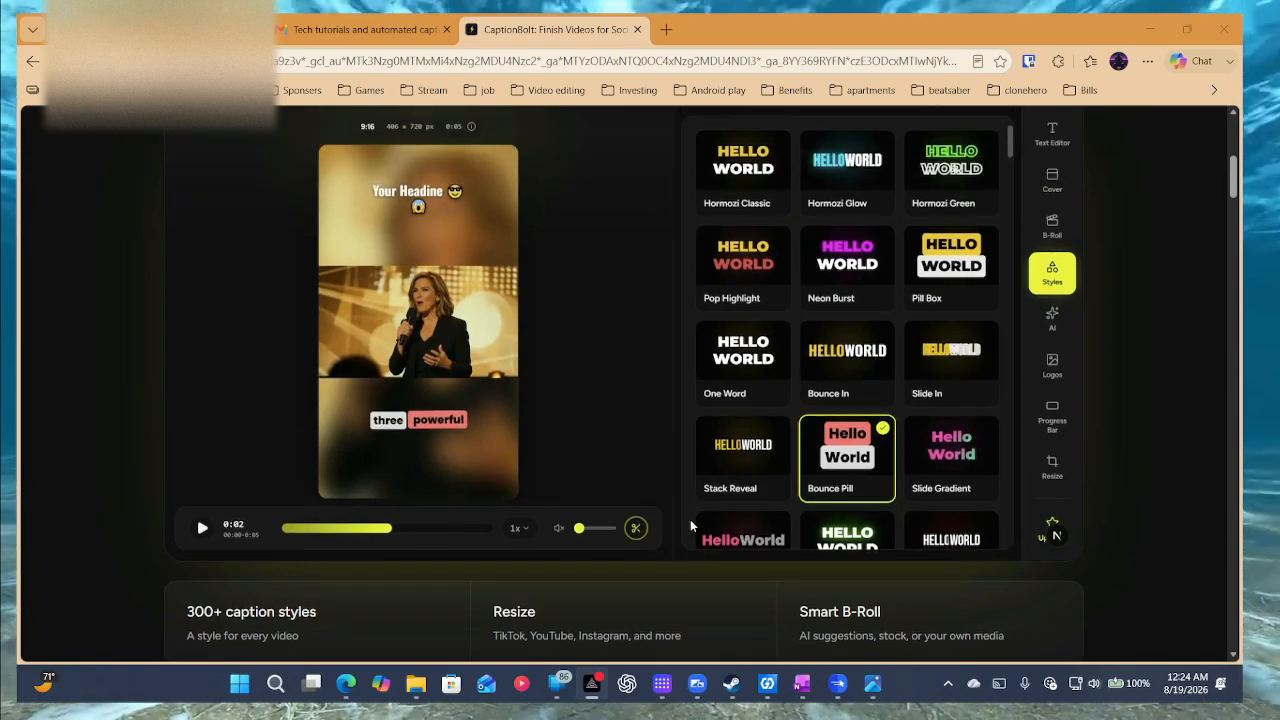
scroll(690, 525, "down", 6)
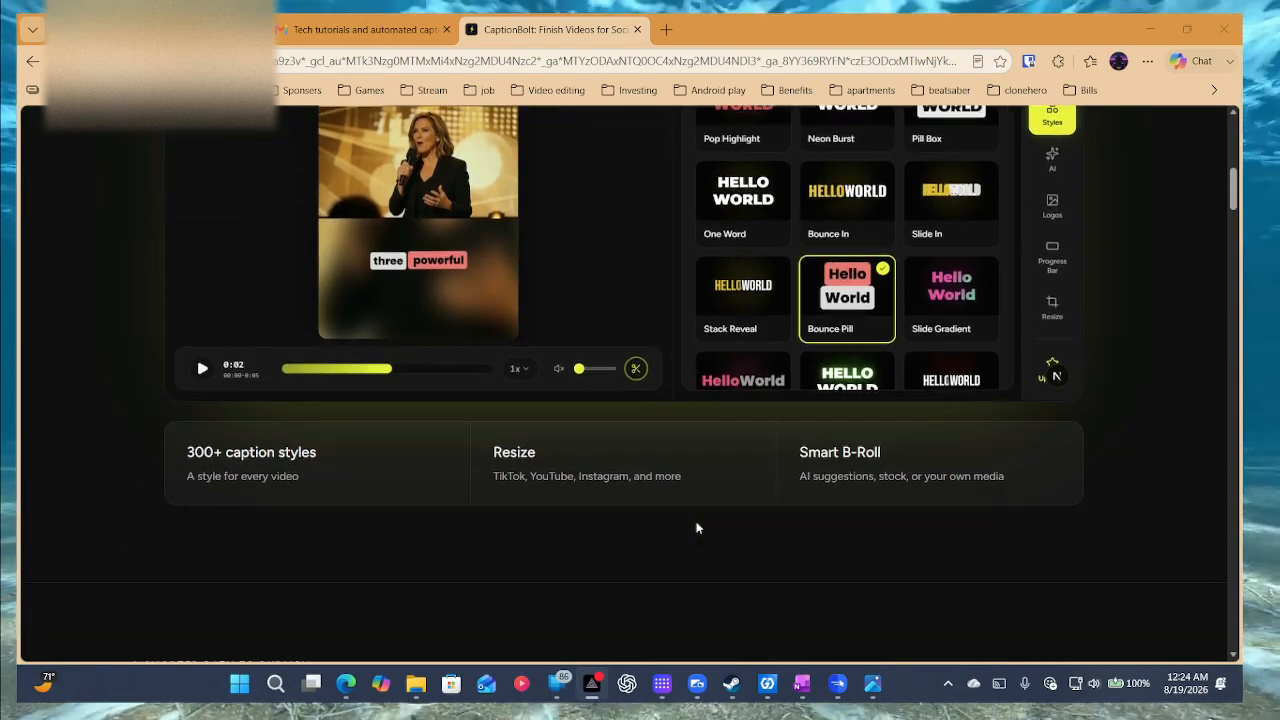
scroll(725, 517, "down", 2)
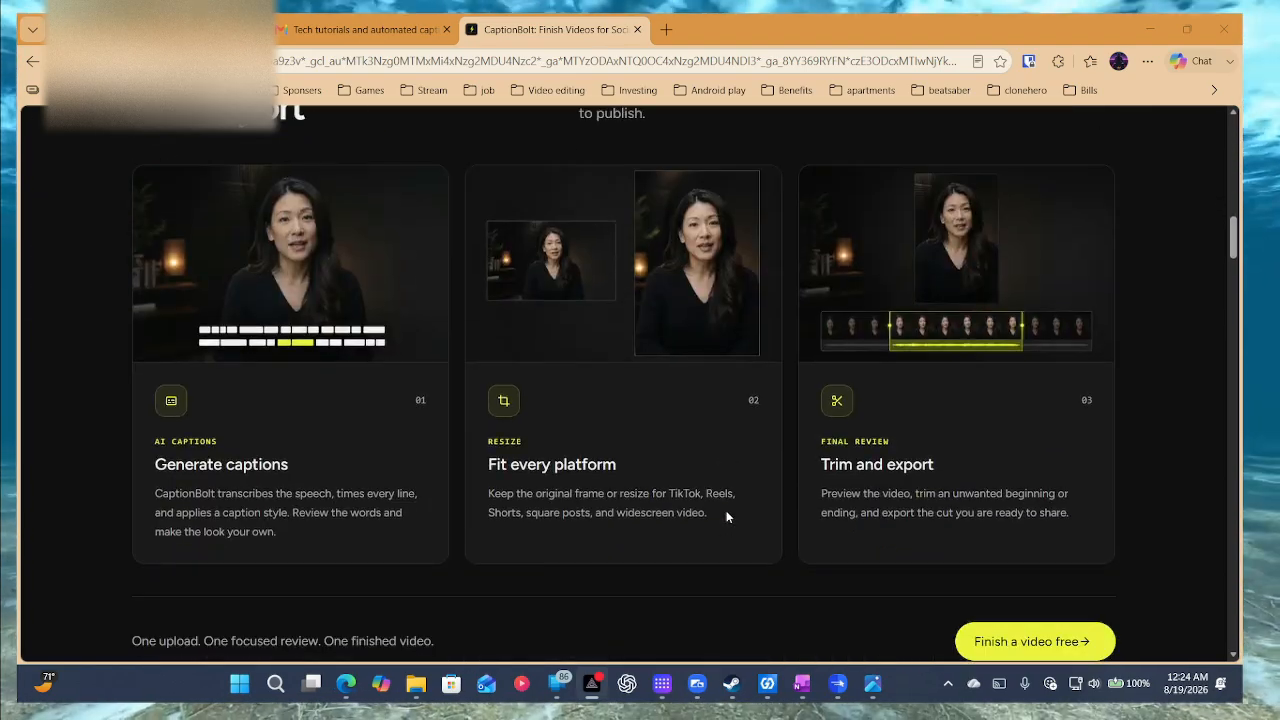
scroll(727, 517, "up", 1)
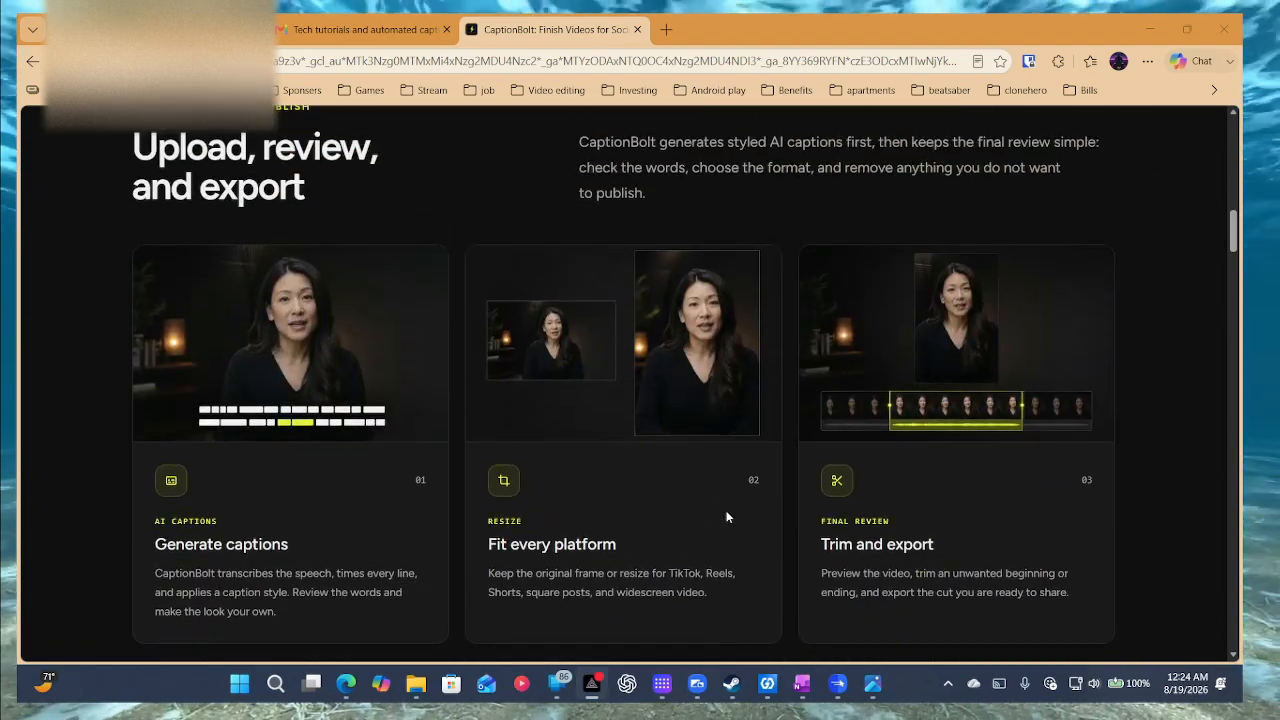
scroll(763, 505, "down", 1)
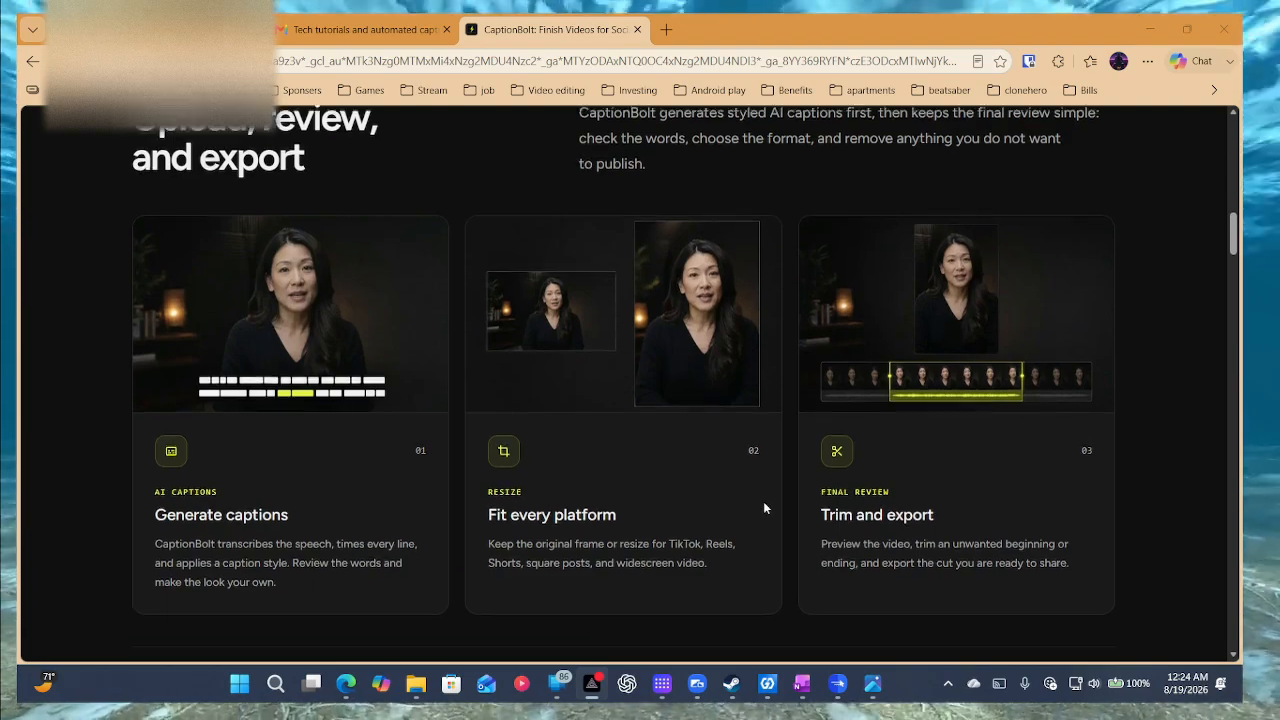
scroll(764, 508, "up", 3)
scroll(764, 508, "down", 6)
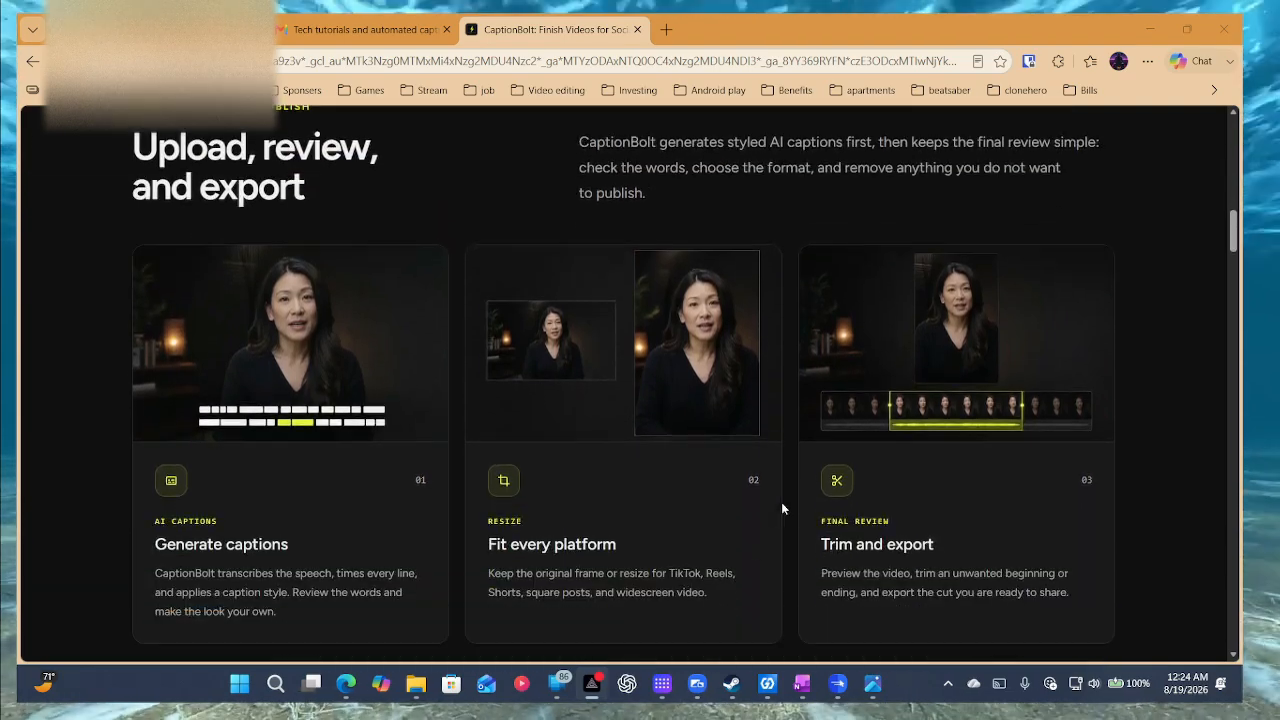
scroll(798, 509, "down", 9)
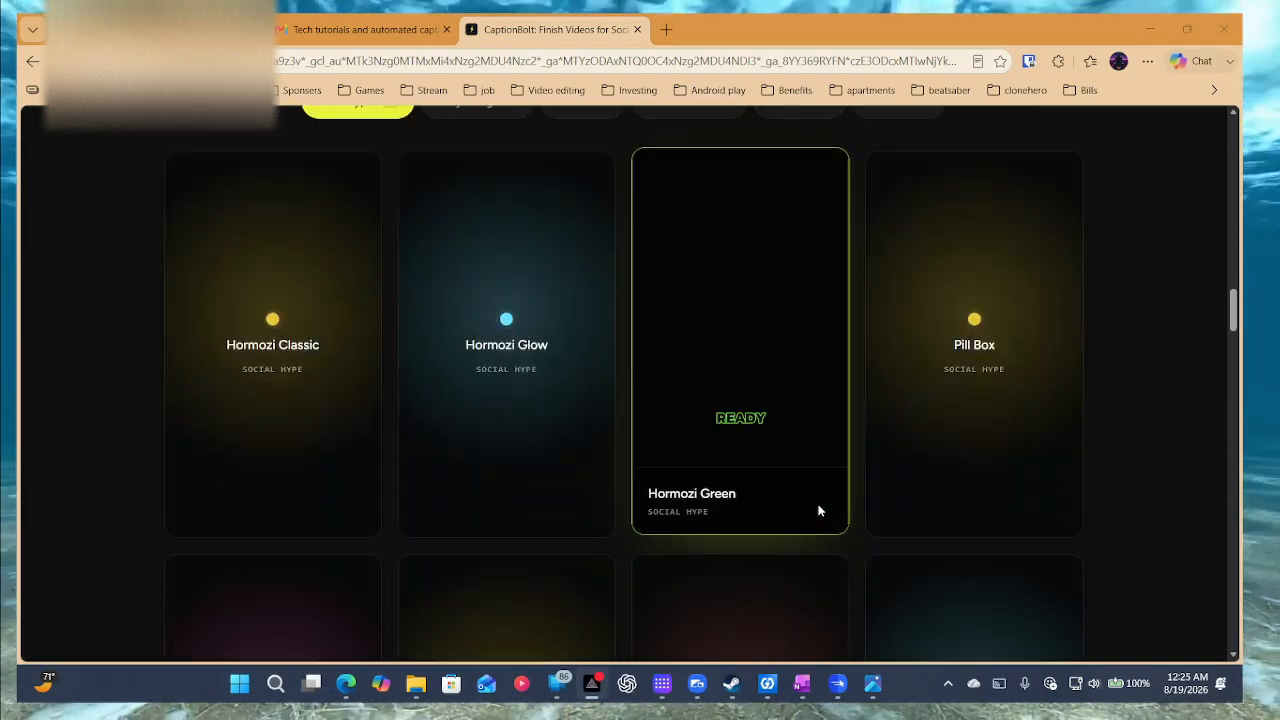
scroll(801, 510, "down", 9)
scroll(824, 512, "up", 1)
scroll(824, 512, "up", 20)
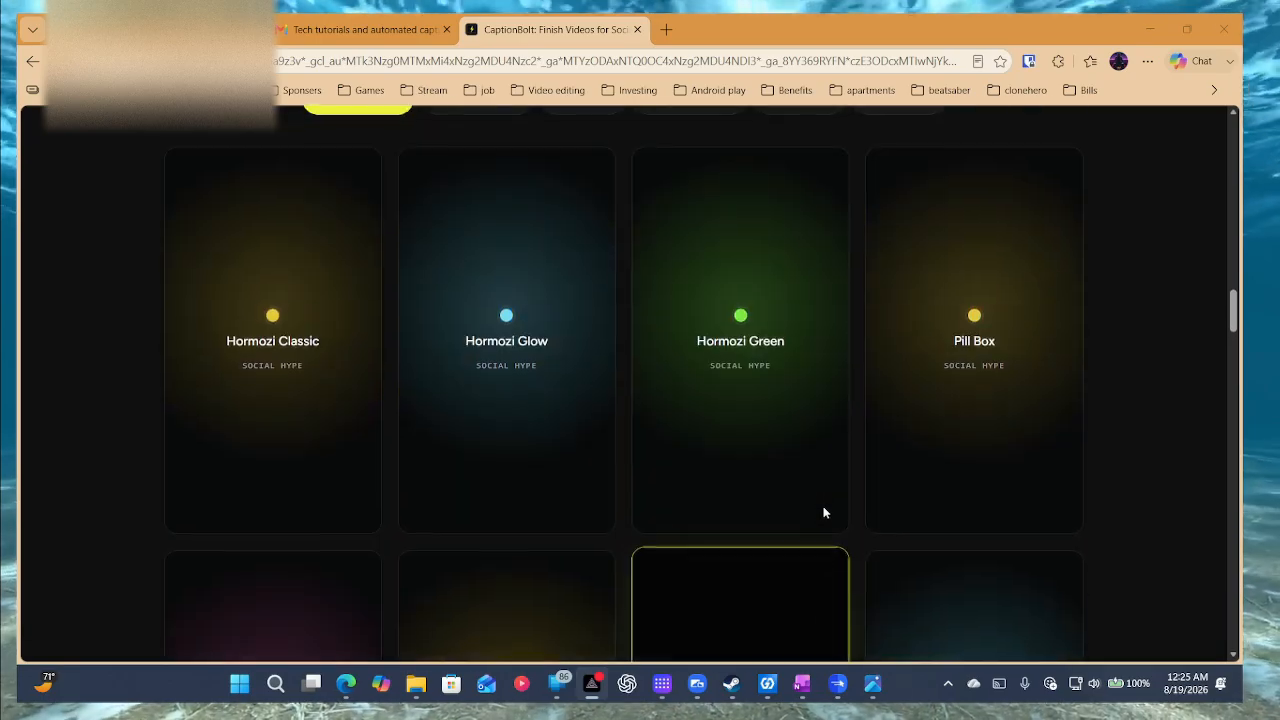
scroll(824, 512, "up", 5)
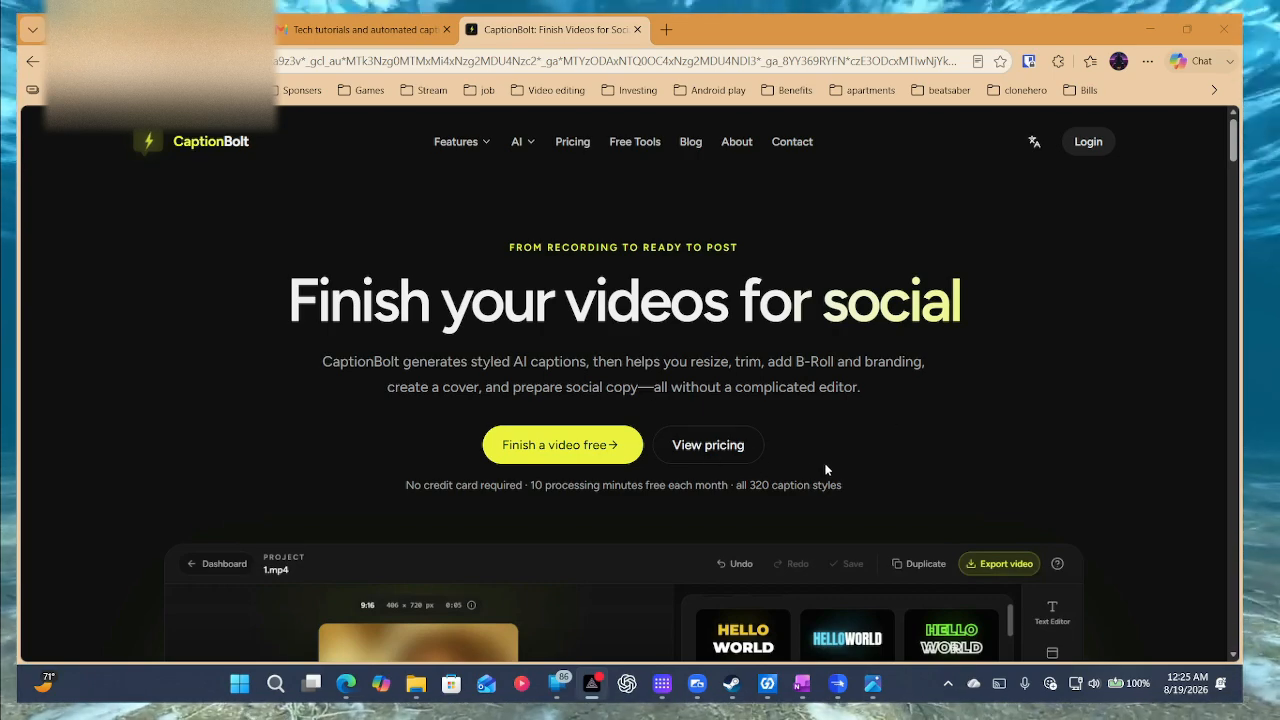
Open the Pricing page and switch the billing toggle from Yearly to Monthly.
left_click(720, 440)
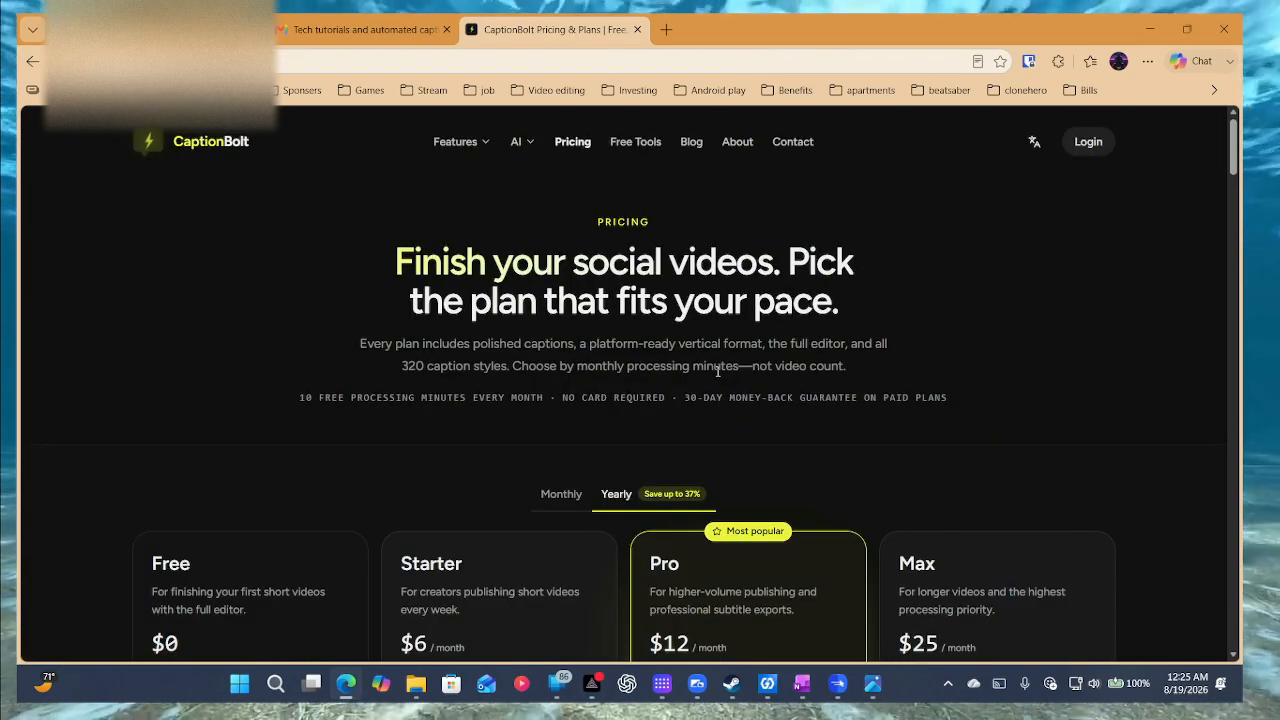
scroll(722, 378, "down", 3)
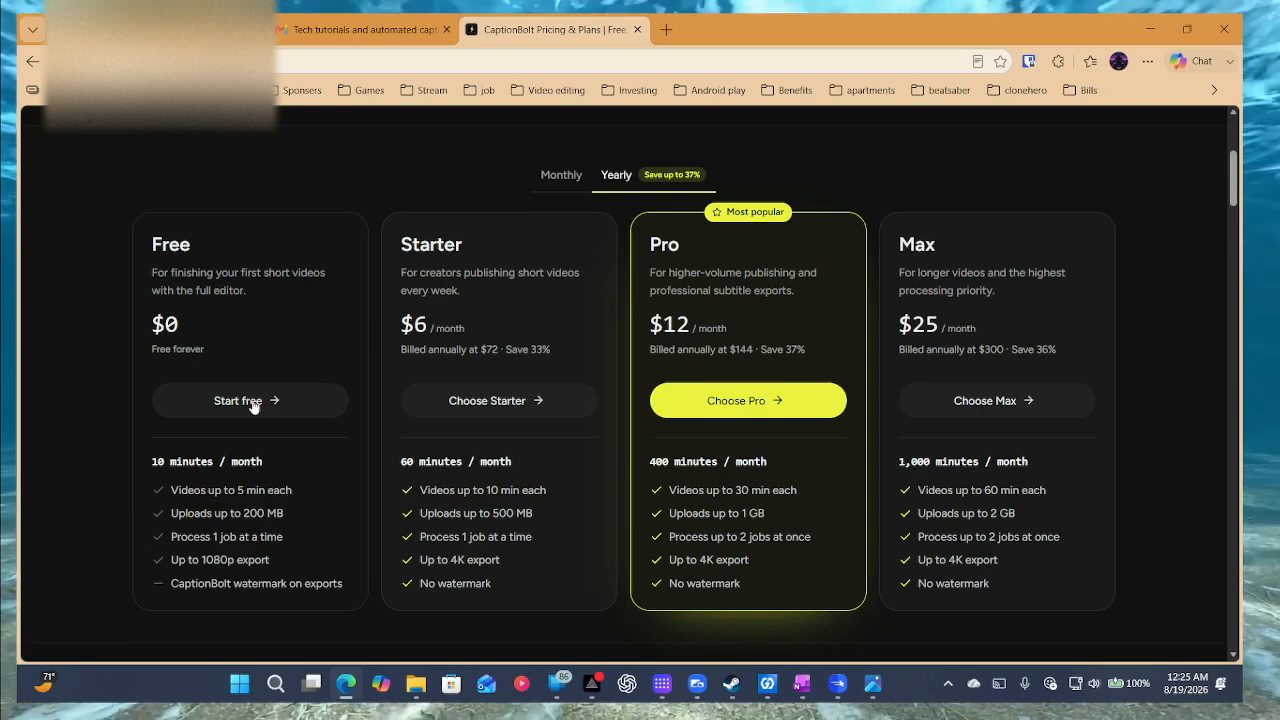
left_click(565, 178)
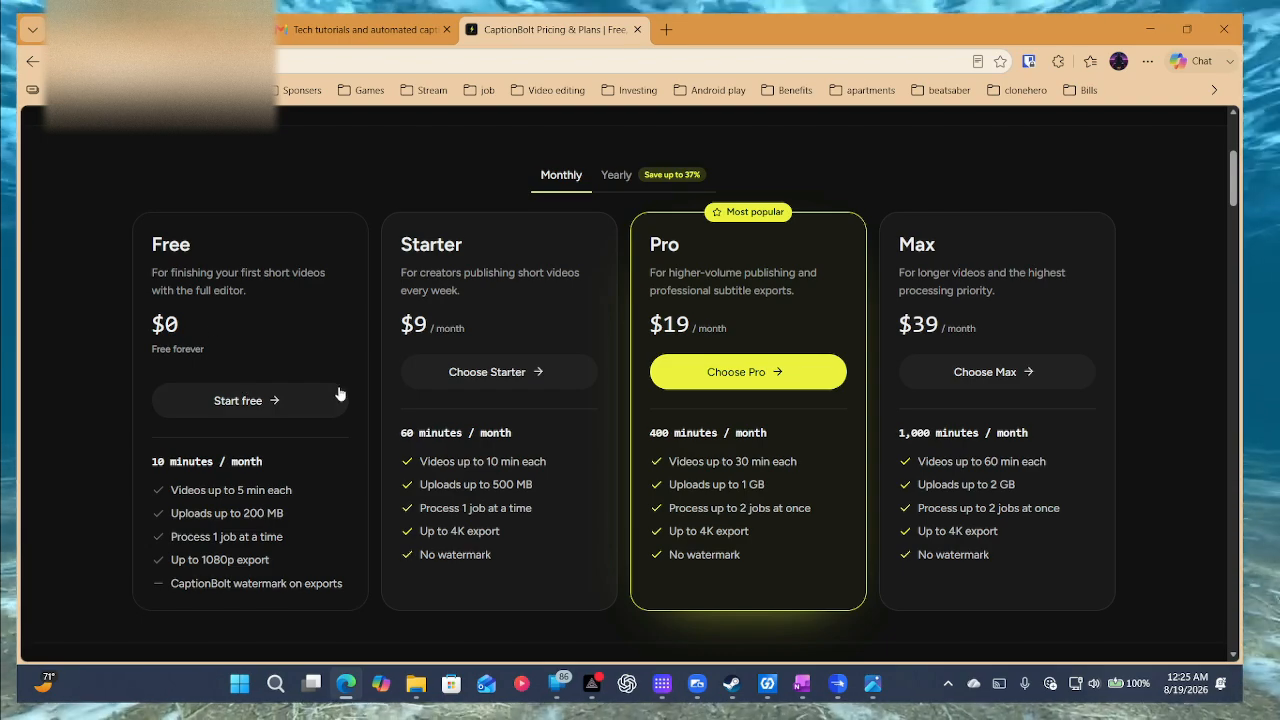
scroll(349, 455, "down", 1)
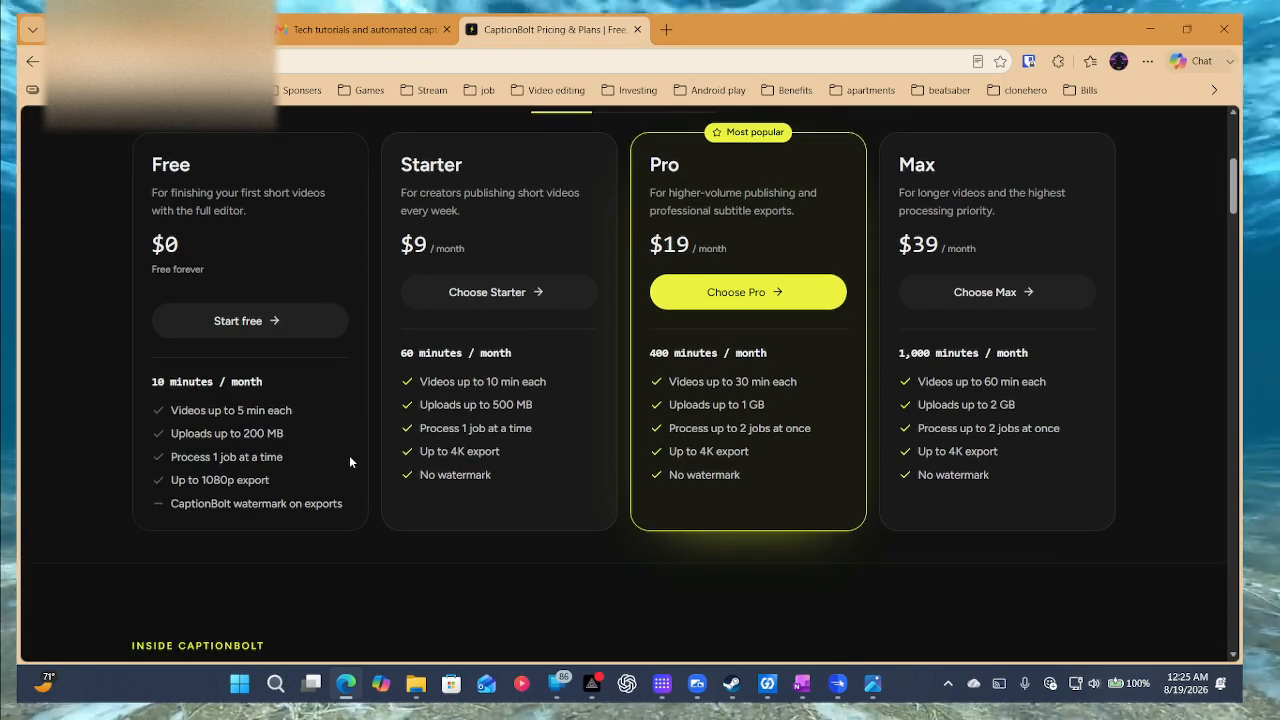
scroll(349, 455, "up", 1)
scroll(349, 461, "up", 1)
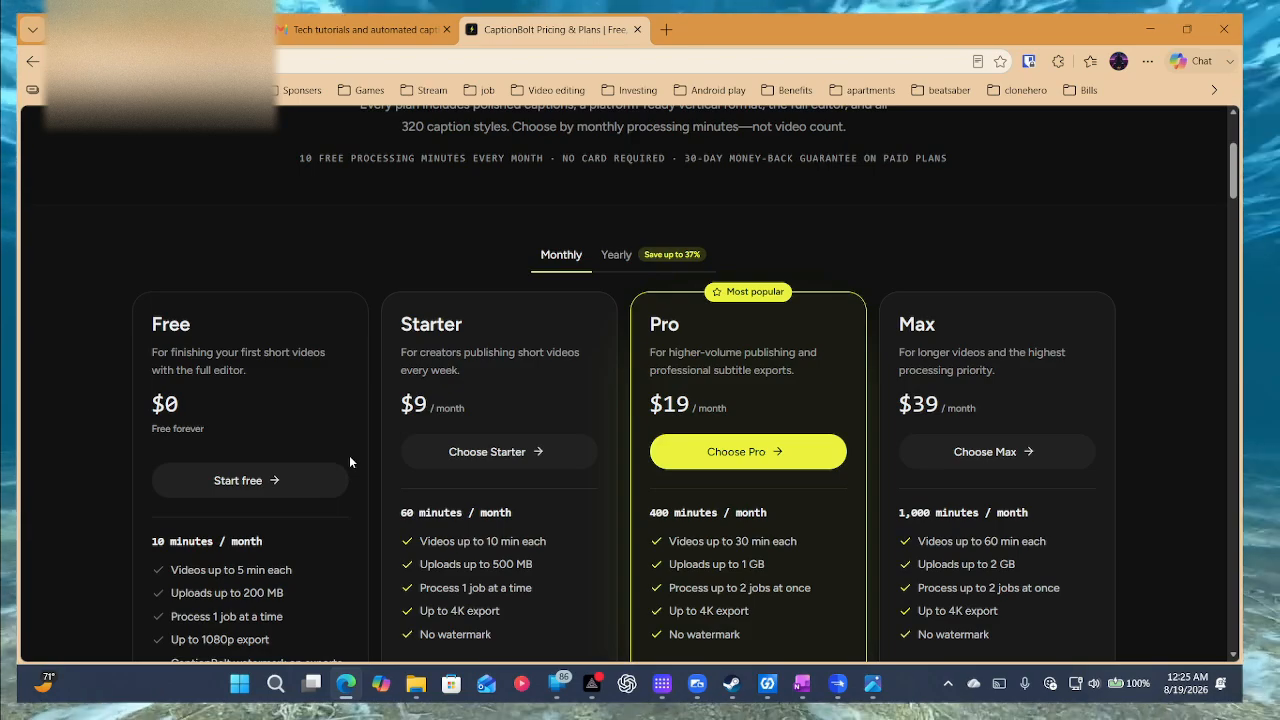
Scroll through the Free $0, Starter $9, Pro $19 and Max $39 plan cards and features.
scroll(349, 461, "down", 1)
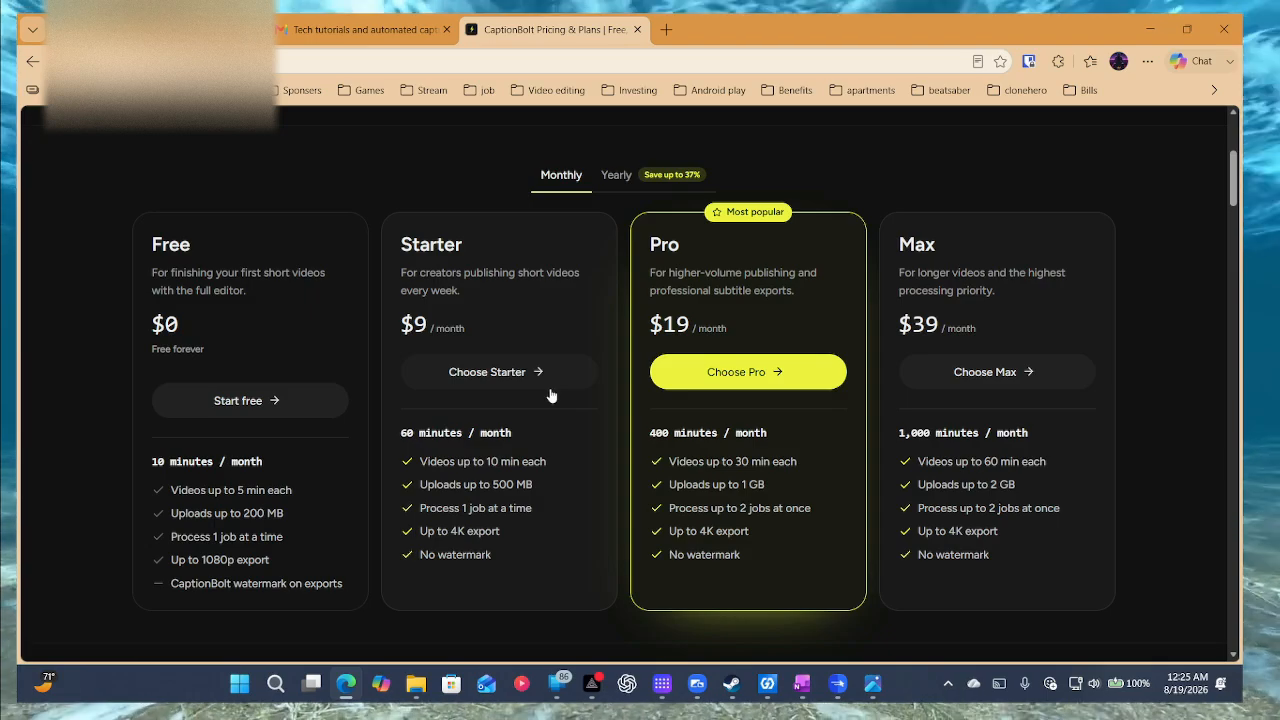
scroll(572, 394, "down", 1)
scroll(571, 393, "down", 2)
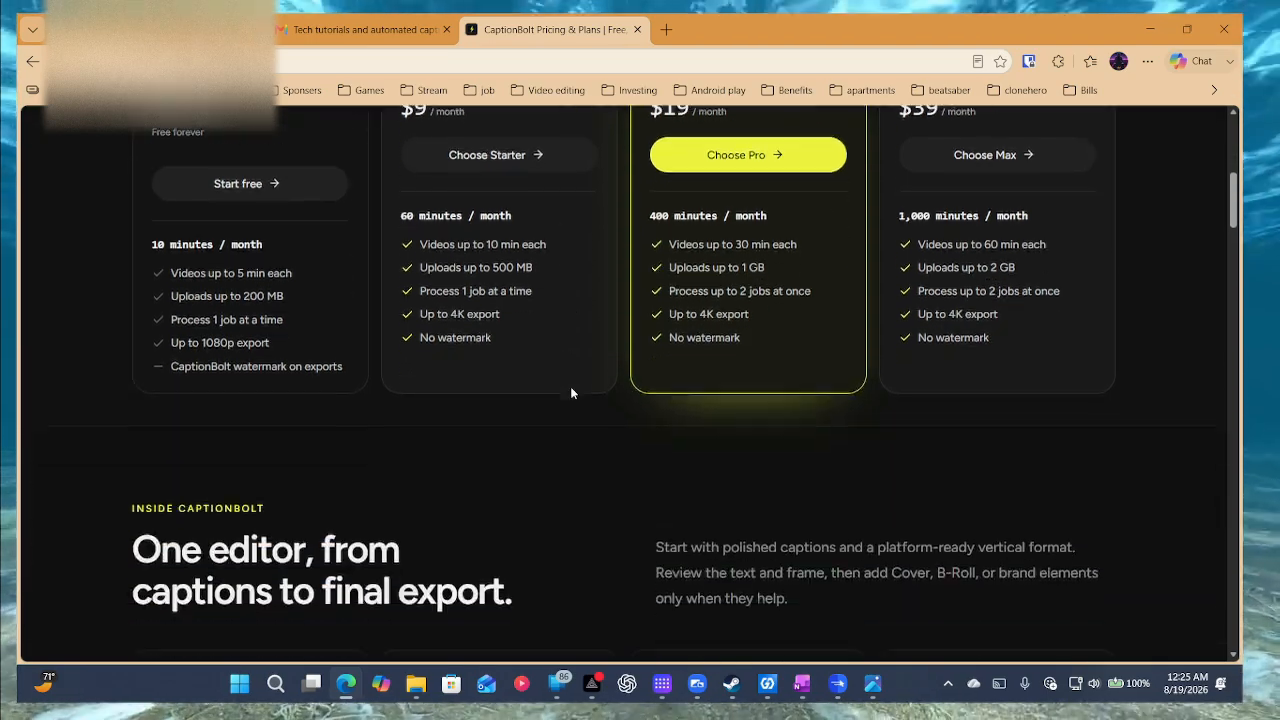
scroll(571, 393, "up", 3)
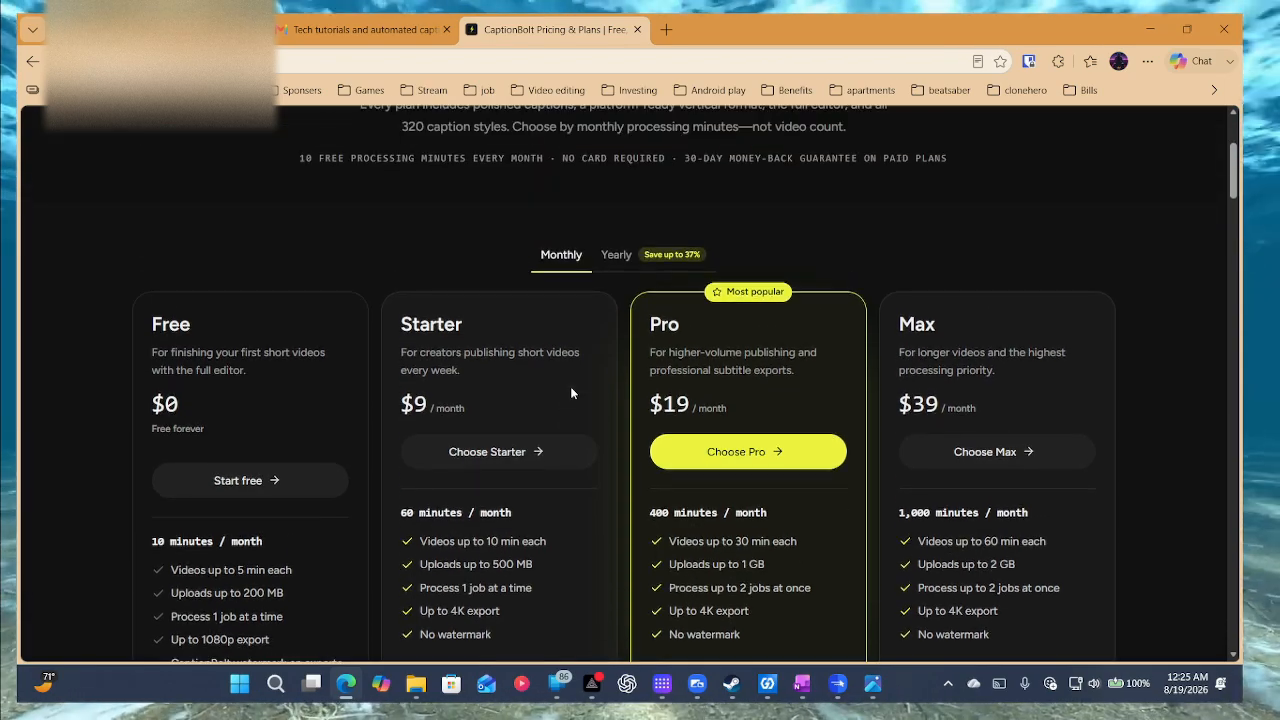
scroll(571, 392, "down", 3)
scroll(571, 392, "down", 2)
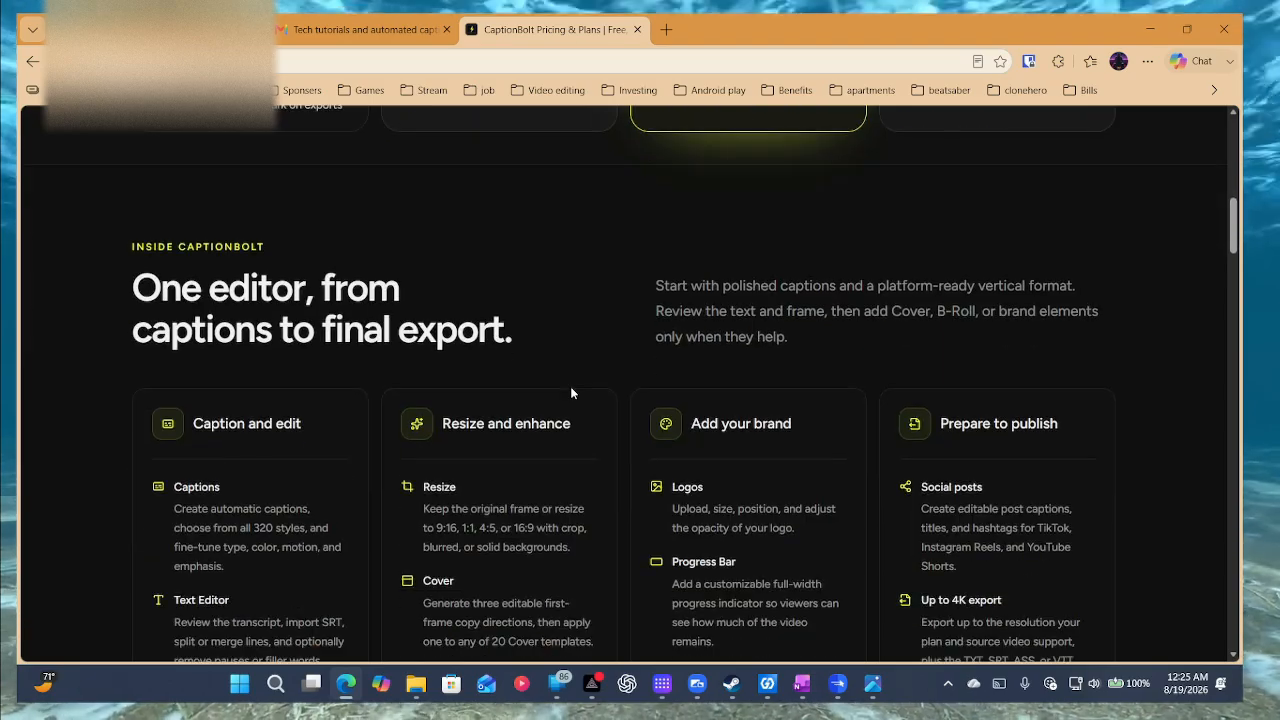
scroll(571, 393, "down", 2)
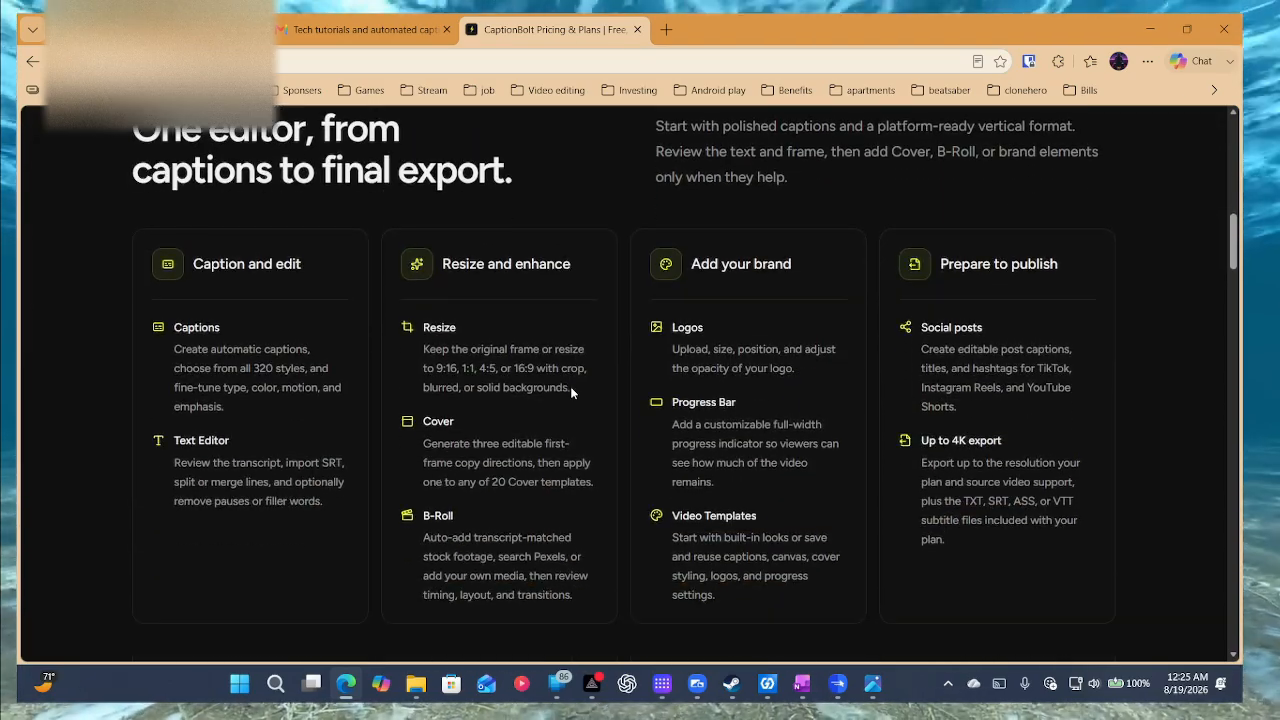
scroll(571, 393, "down", 2)
scroll(571, 393, "down", 2)
scroll(571, 393, "down", 5)
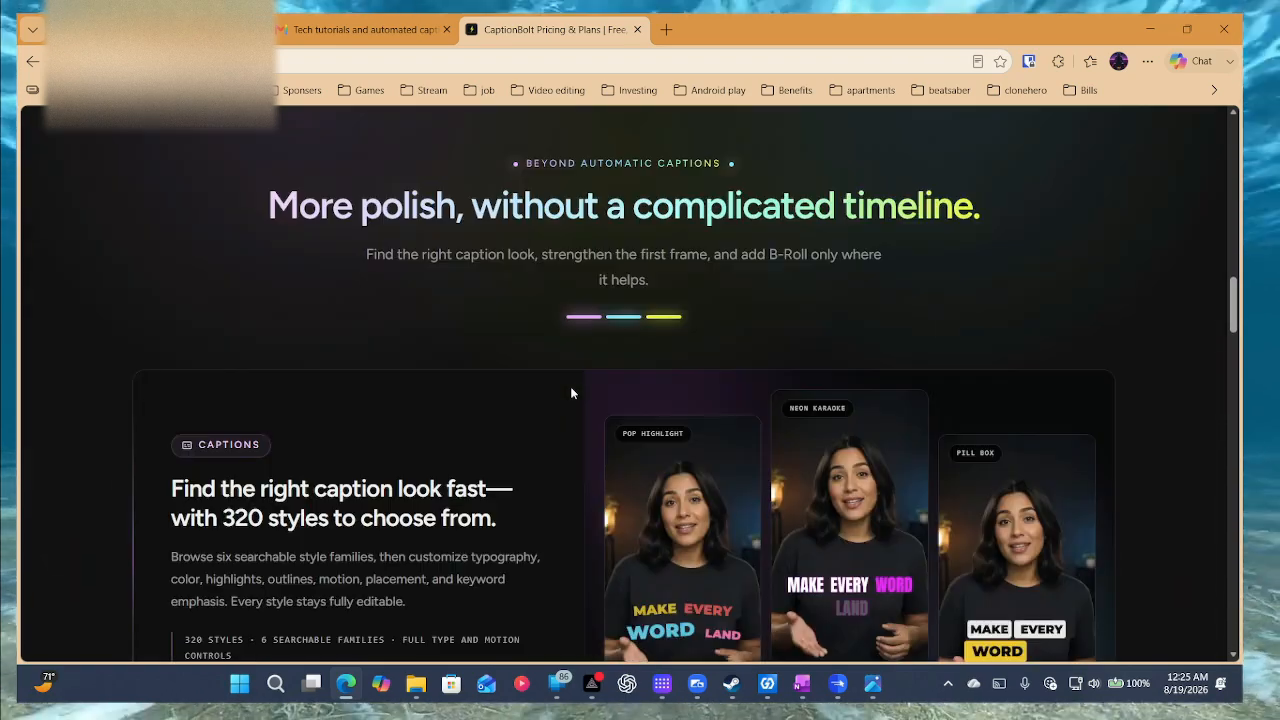
scroll(571, 393, "down", 2)
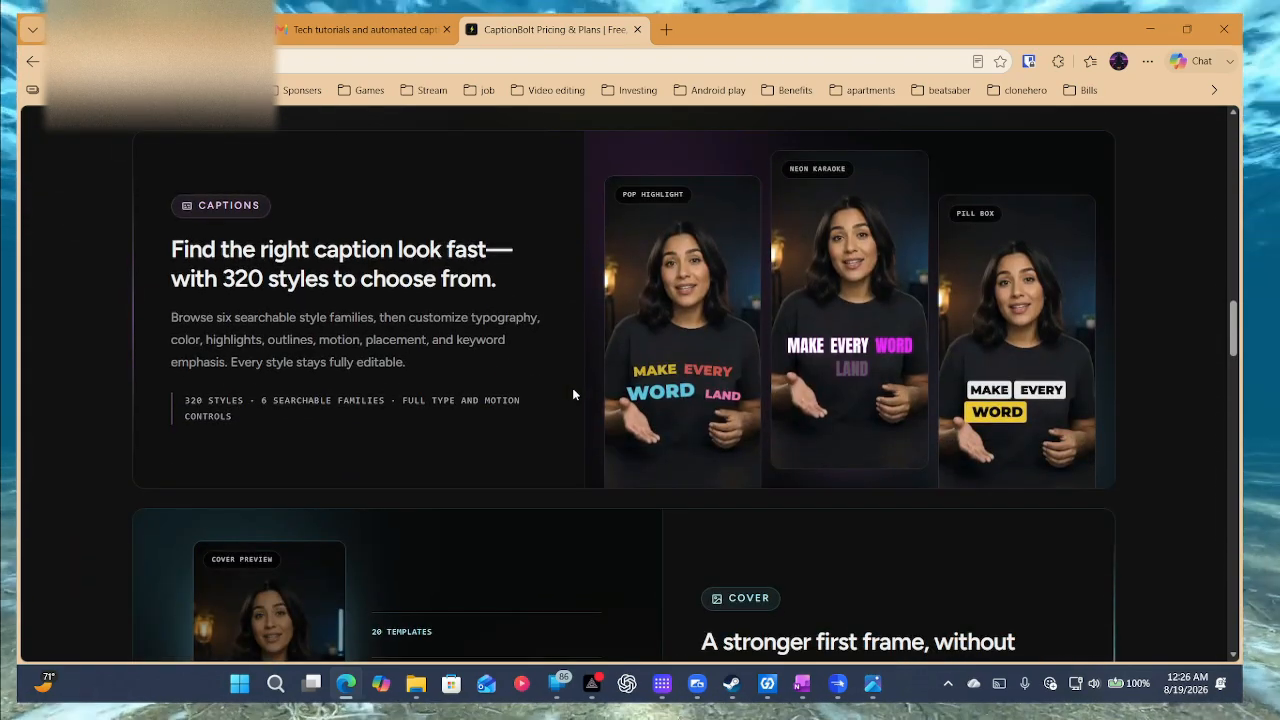
scroll(572, 394, "down", 4)
scroll(578, 394, "down", 2)
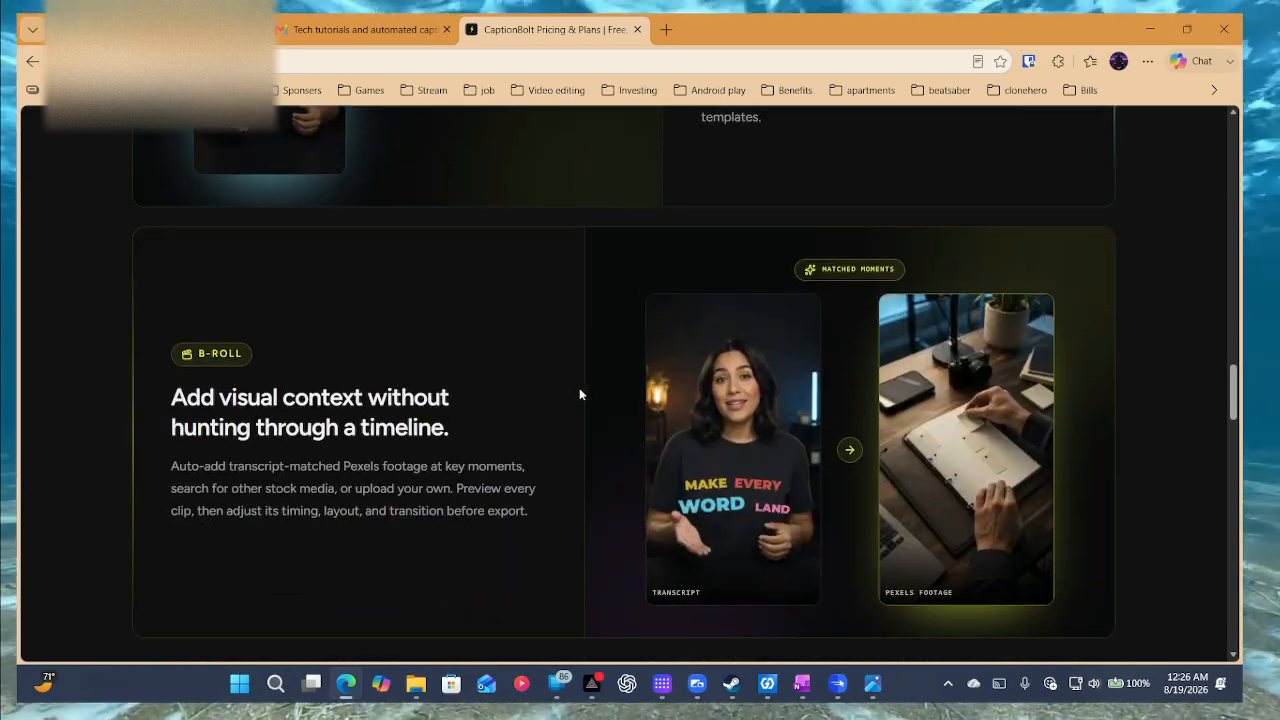
scroll(578, 394, "up", 10)
scroll(579, 394, "up", 10)
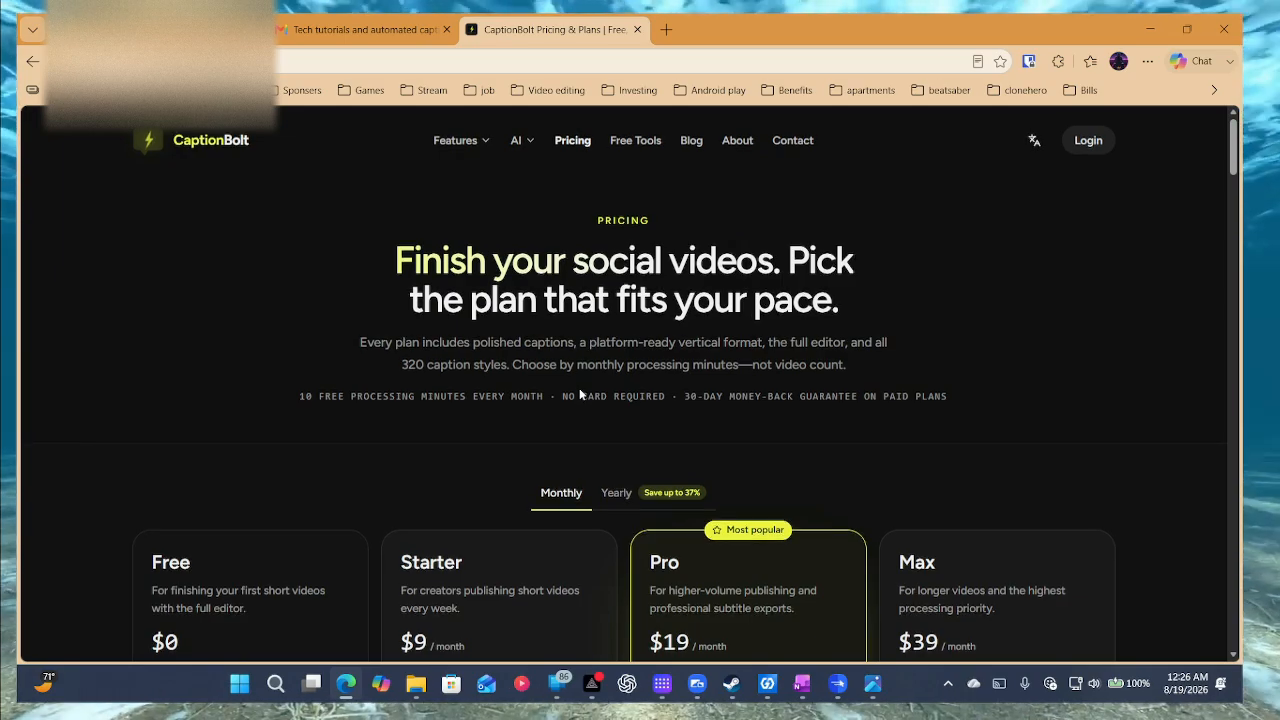
scroll(579, 395, "down", 2)
scroll(579, 395, "up", 2)
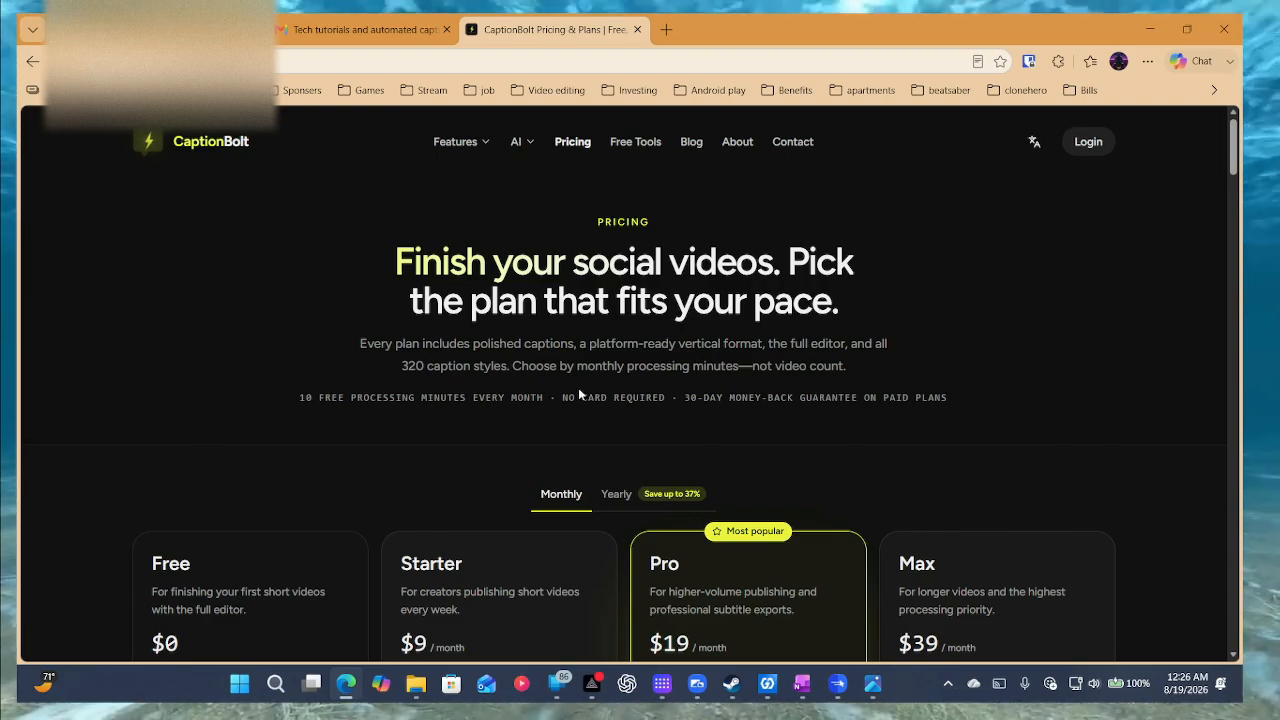
scroll(579, 395, "down", 2)
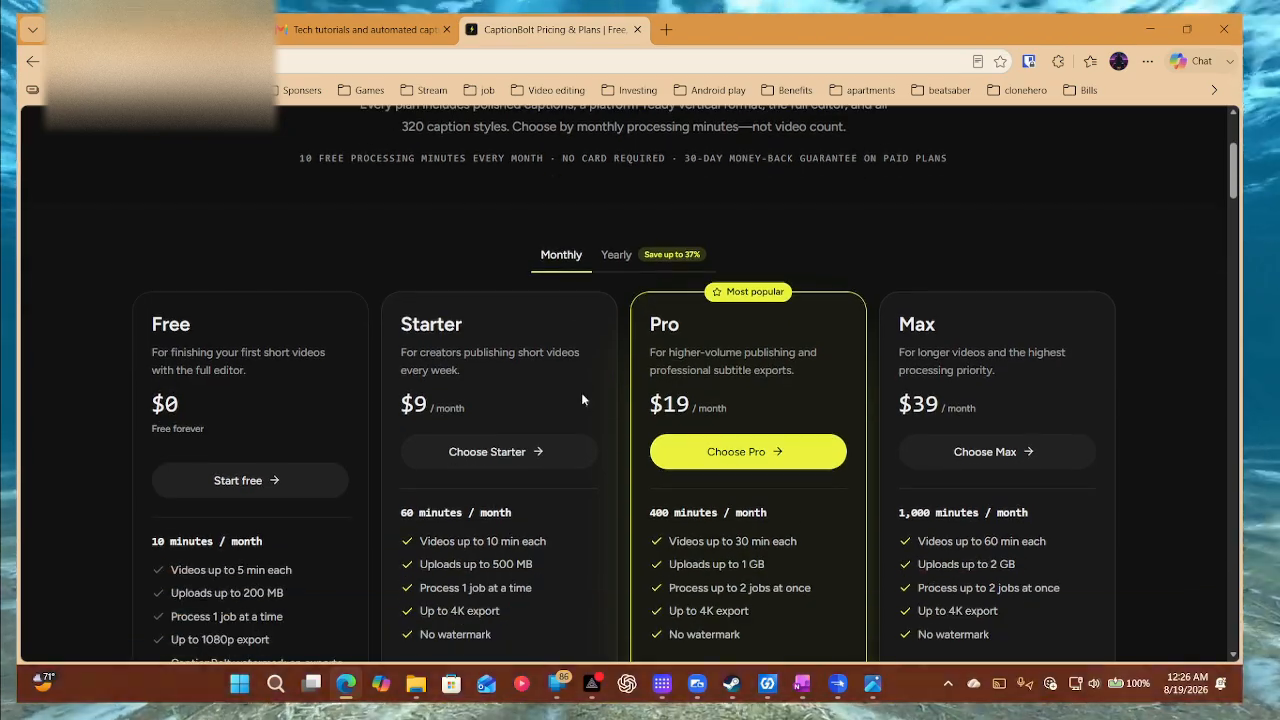
scroll(582, 397, "down", 2)
scroll(582, 397, "up", 1)
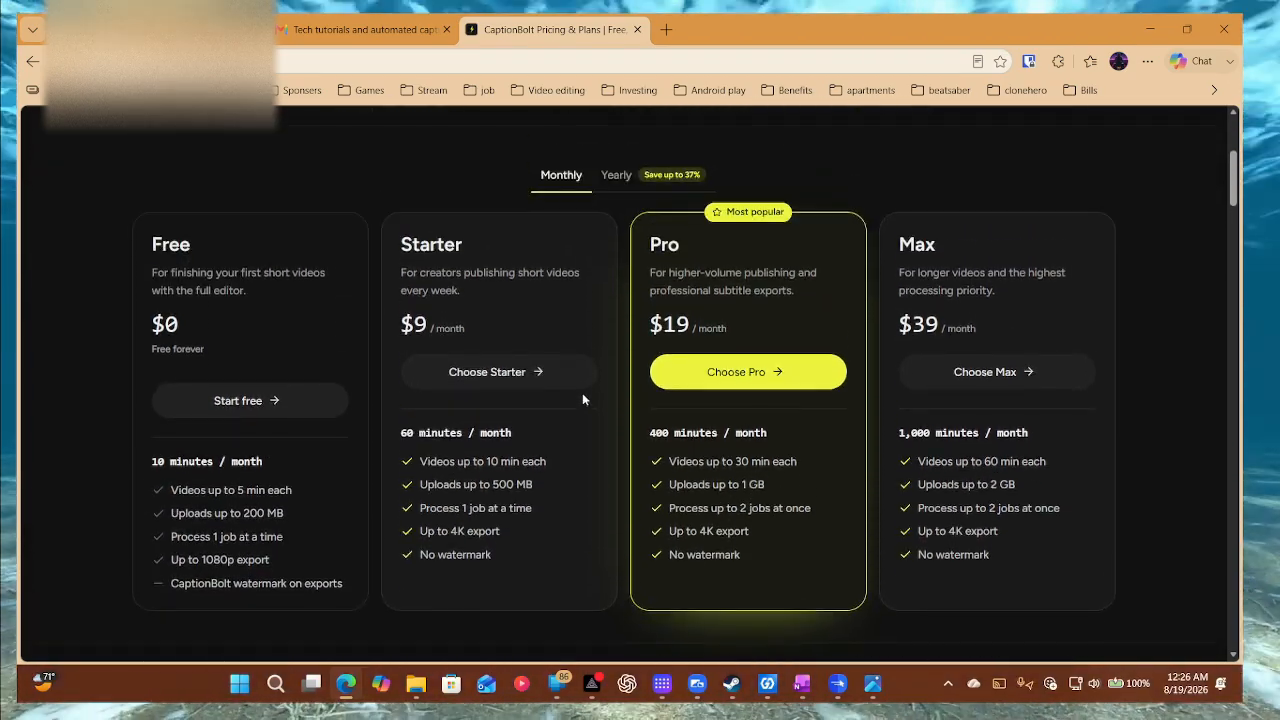
scroll(584, 397, "up", 2)
scroll(586, 398, "down", 1)
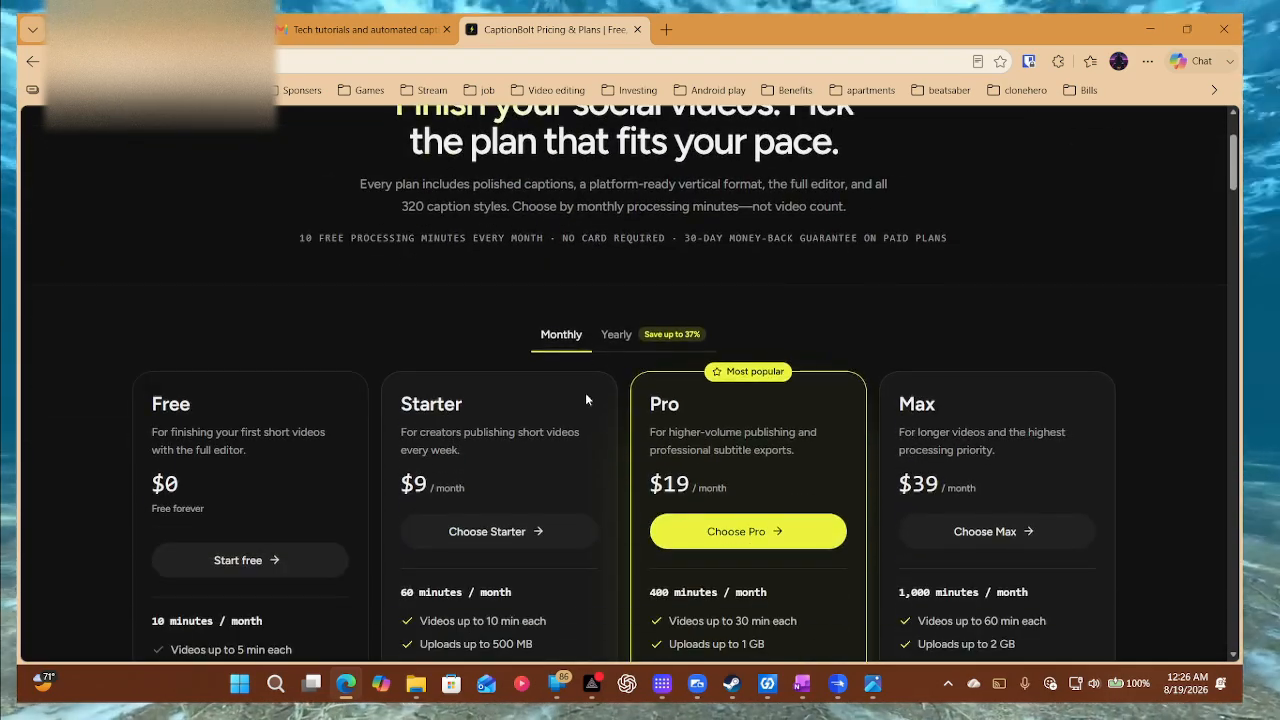
scroll(586, 399, "down", 2)
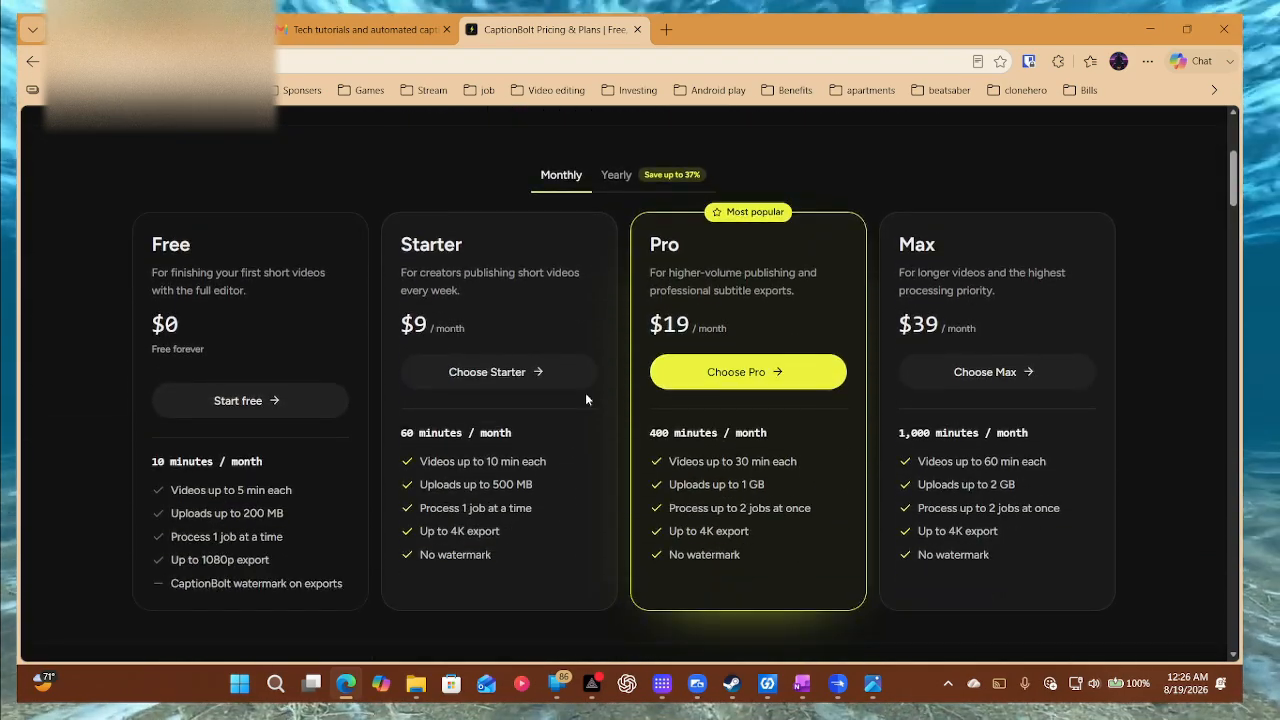